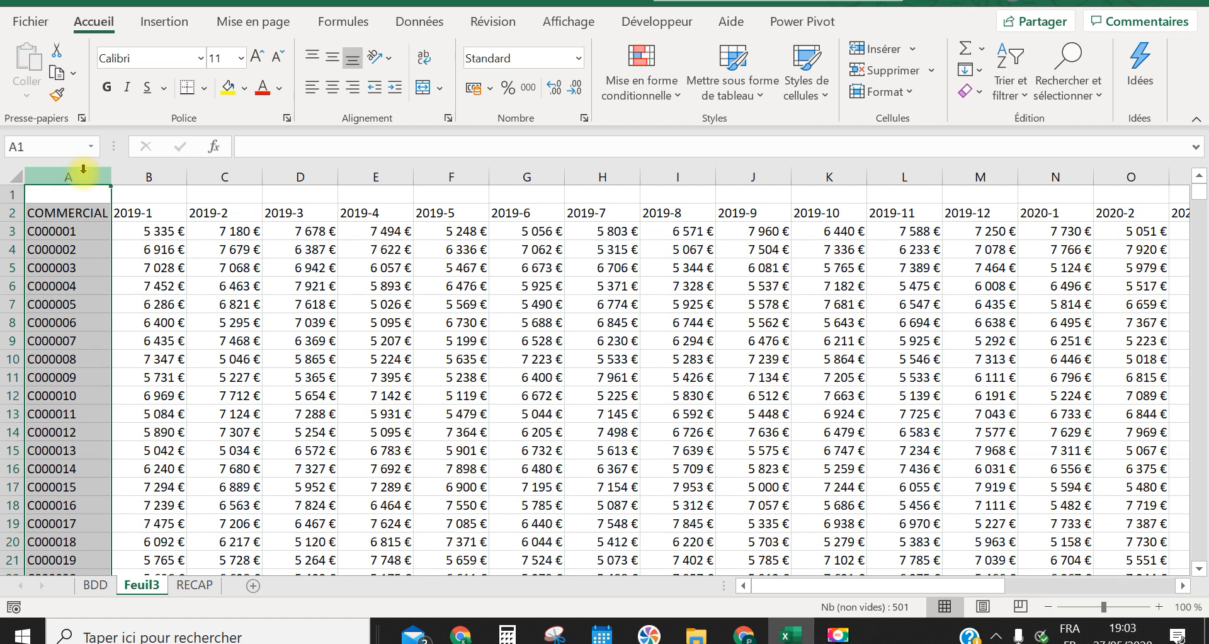
# Examine the sales table on sheet Feuil3 in the print preview and its month headers from 2019-1 through 2020-12
pyautogui.click(193, 319)
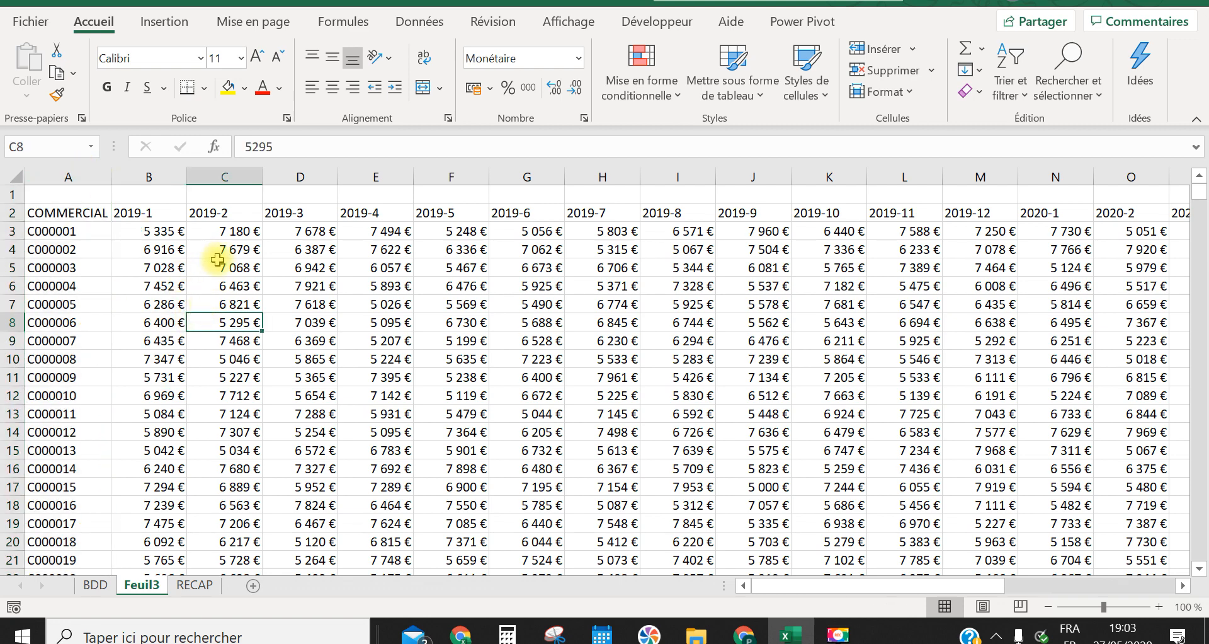
pyautogui.moveTo(927, 585); pyautogui.dragTo(357, 460)
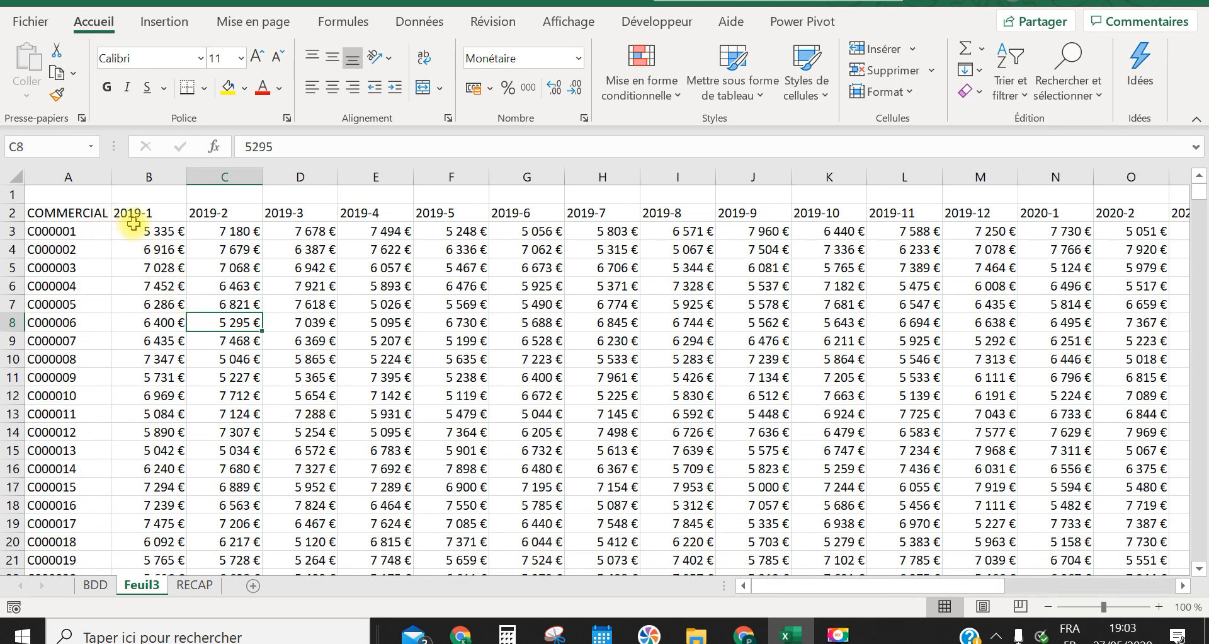
pyautogui.click(71, 248)
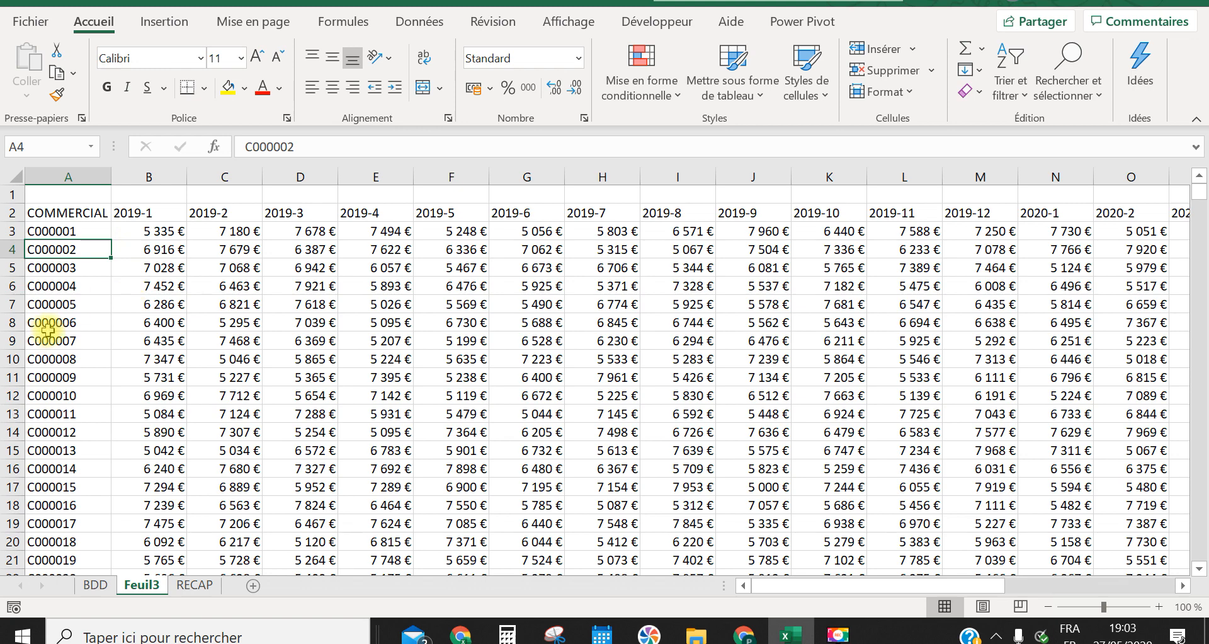
pyautogui.hotkey('ctrl', 'p')
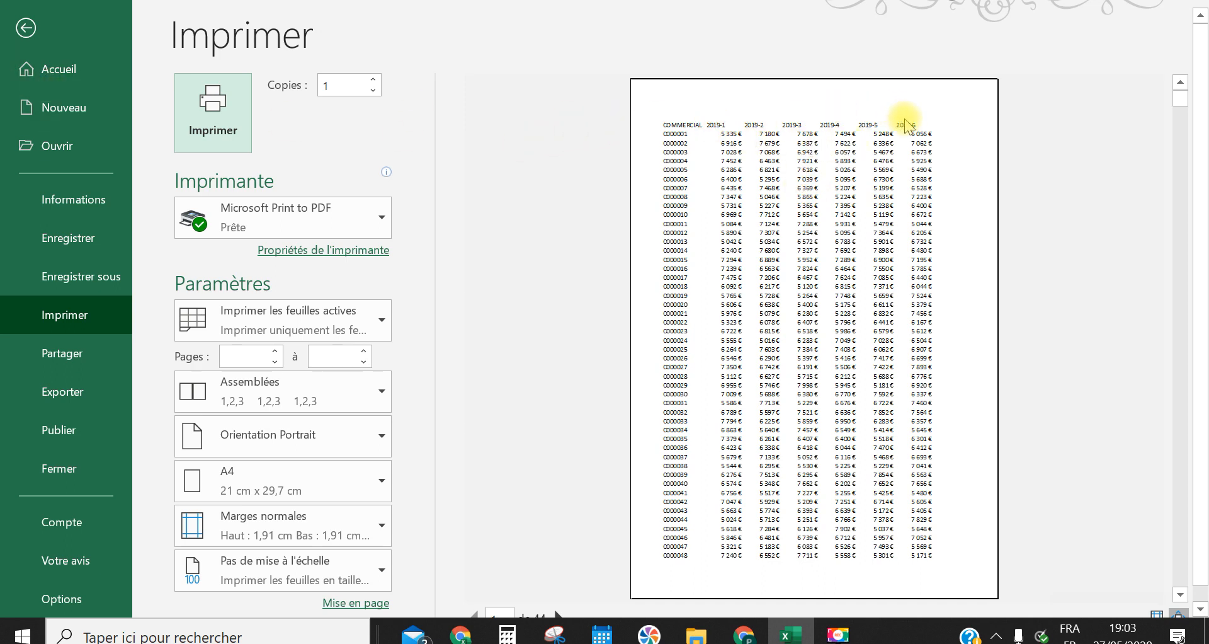
pyautogui.click(20, 41)
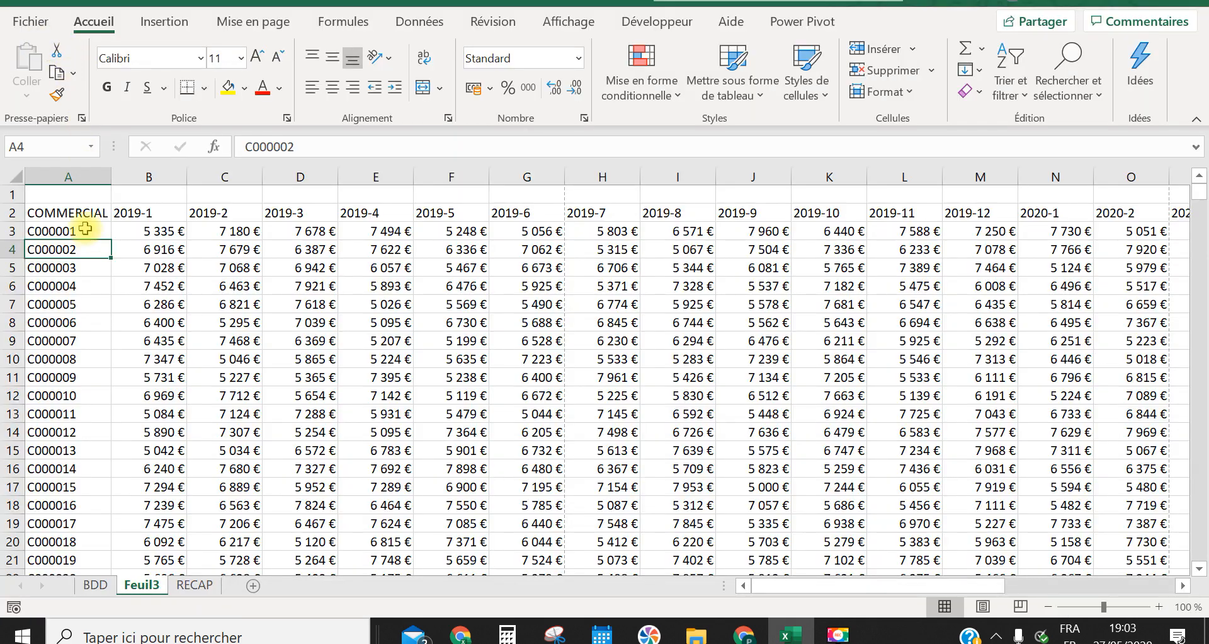
pyautogui.click(148, 215)
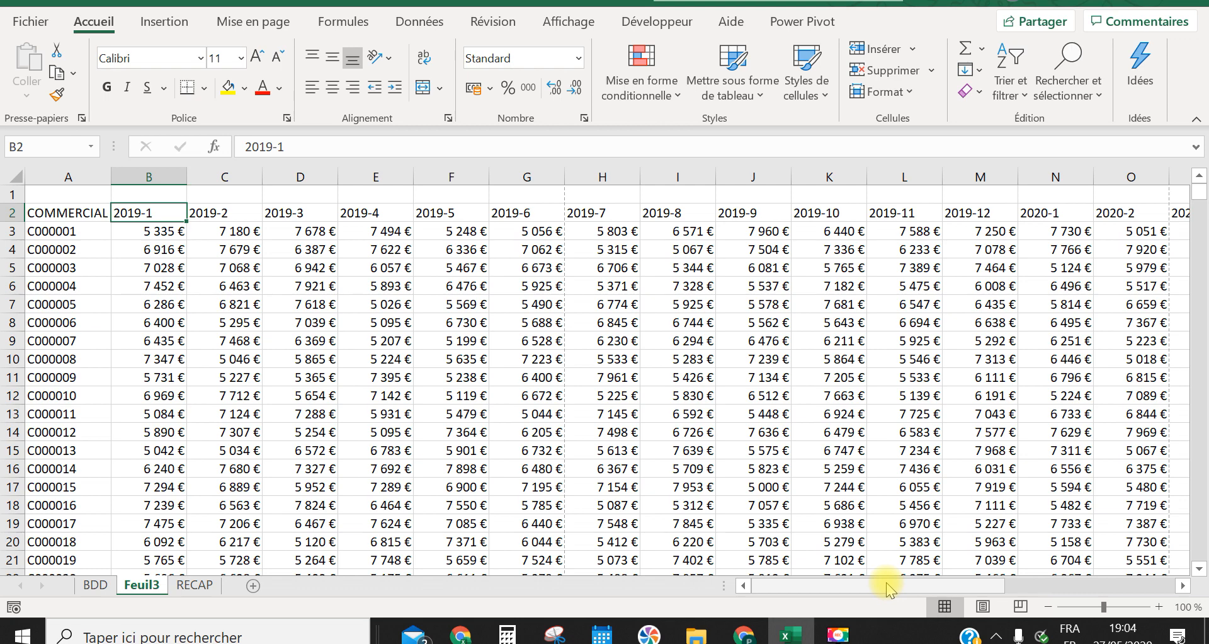
pyautogui.moveTo(886, 586); pyautogui.dragTo(1129, 584)
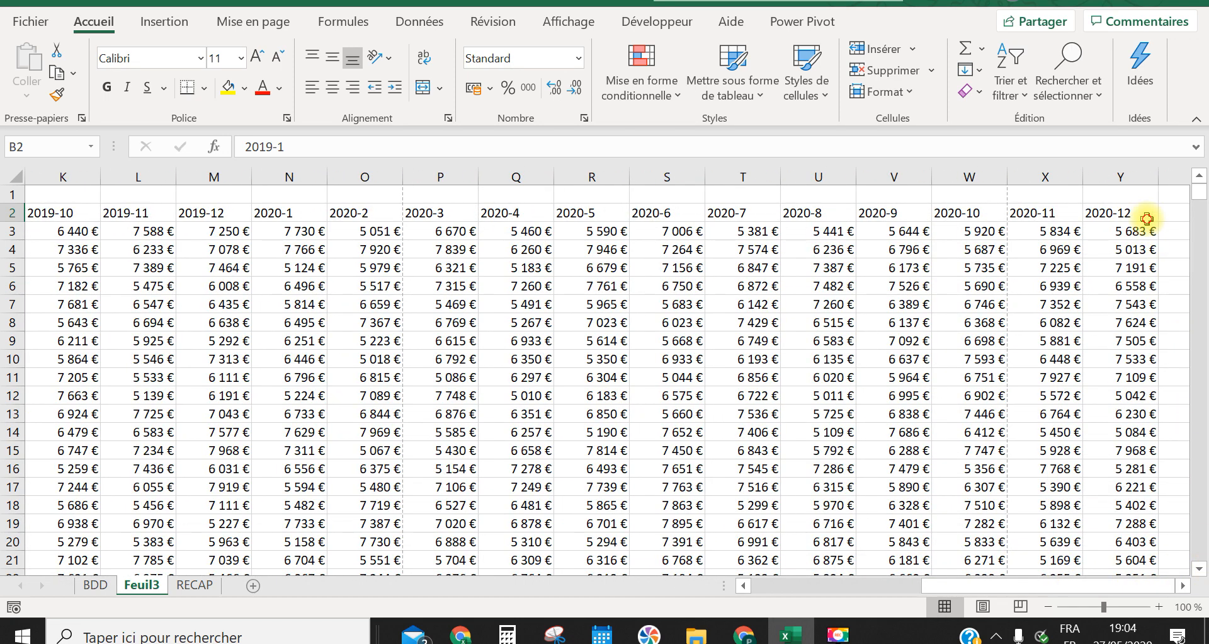
pyautogui.click(1147, 218)
pyautogui.moveTo(955, 584); pyautogui.dragTo(614, 563)
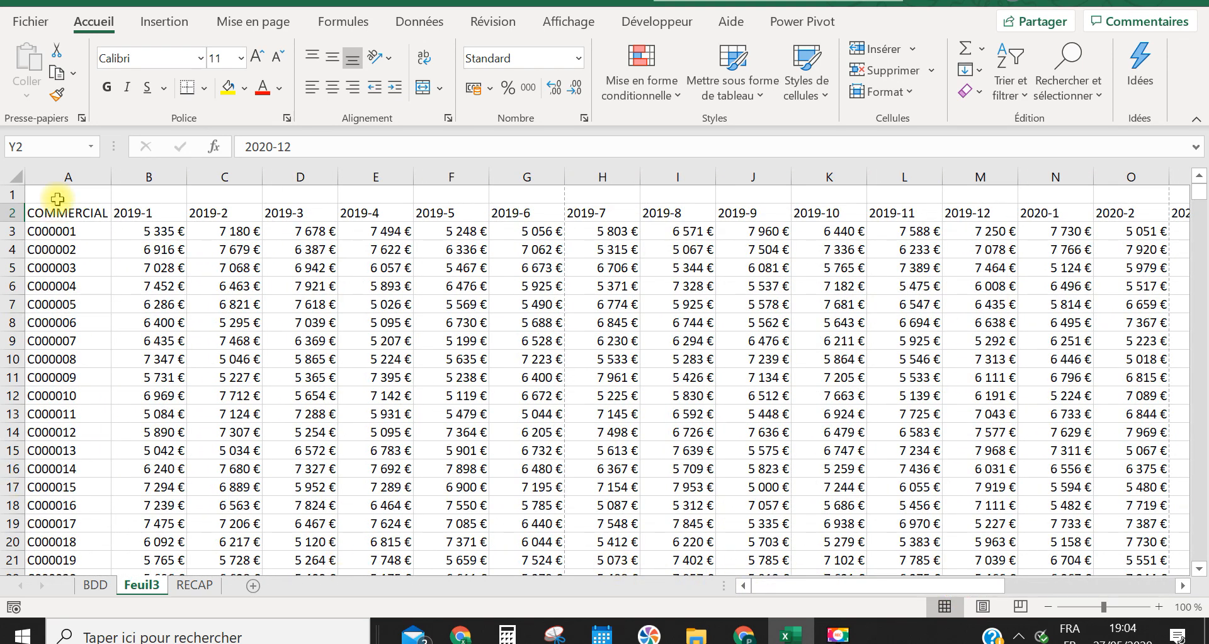
pyautogui.click(62, 230)
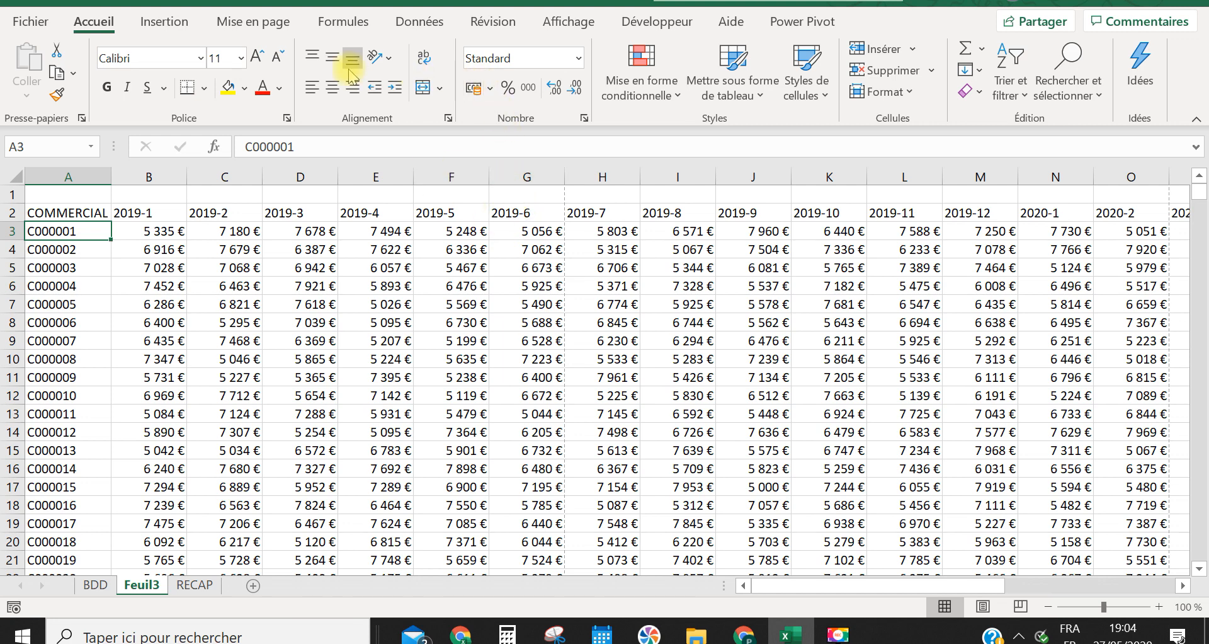
# Set the page orientation of Feuil3 to Paysage (landscape) and check the layout in the print preview
pyautogui.click(255, 26)
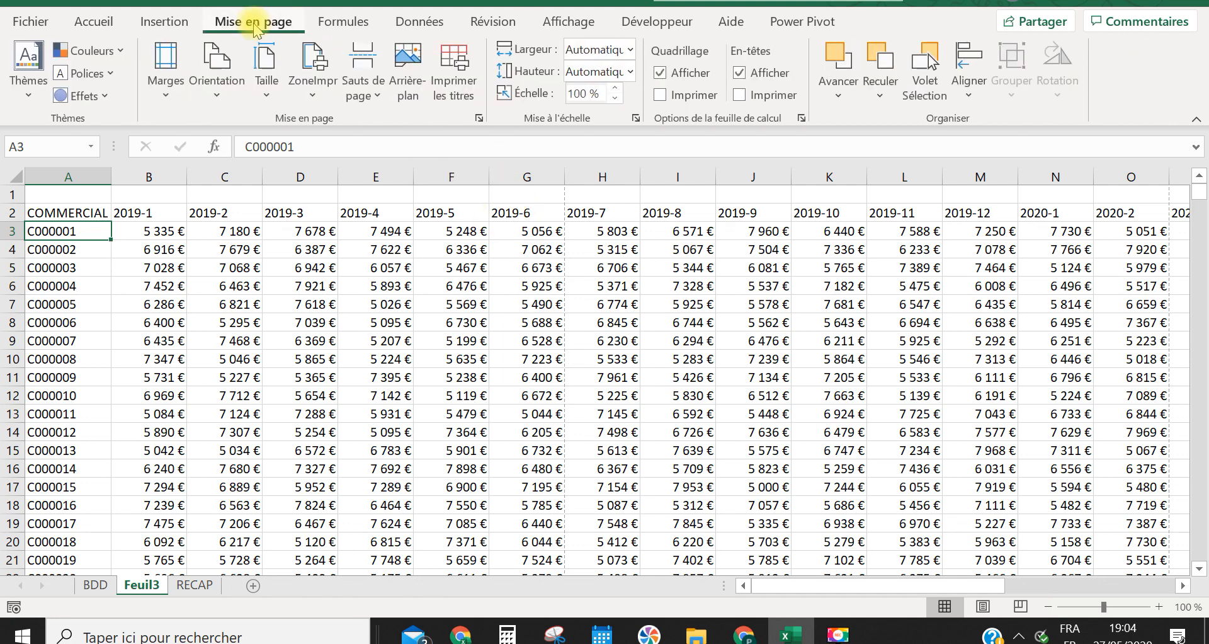
pyautogui.click(217, 72)
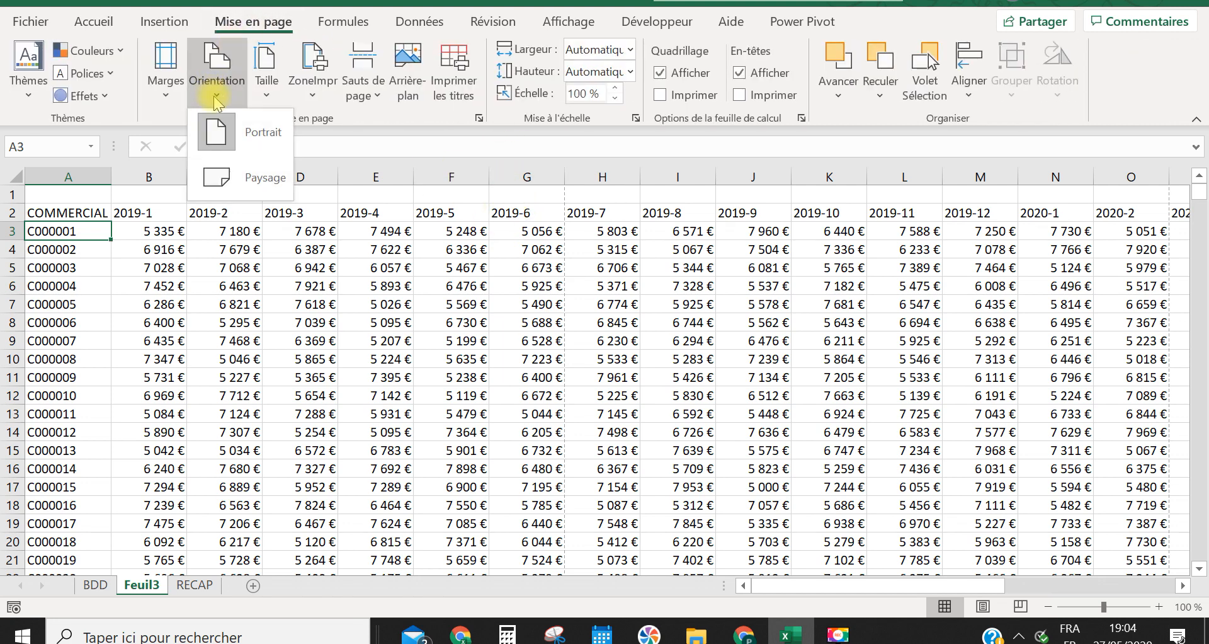
pyautogui.click(235, 179)
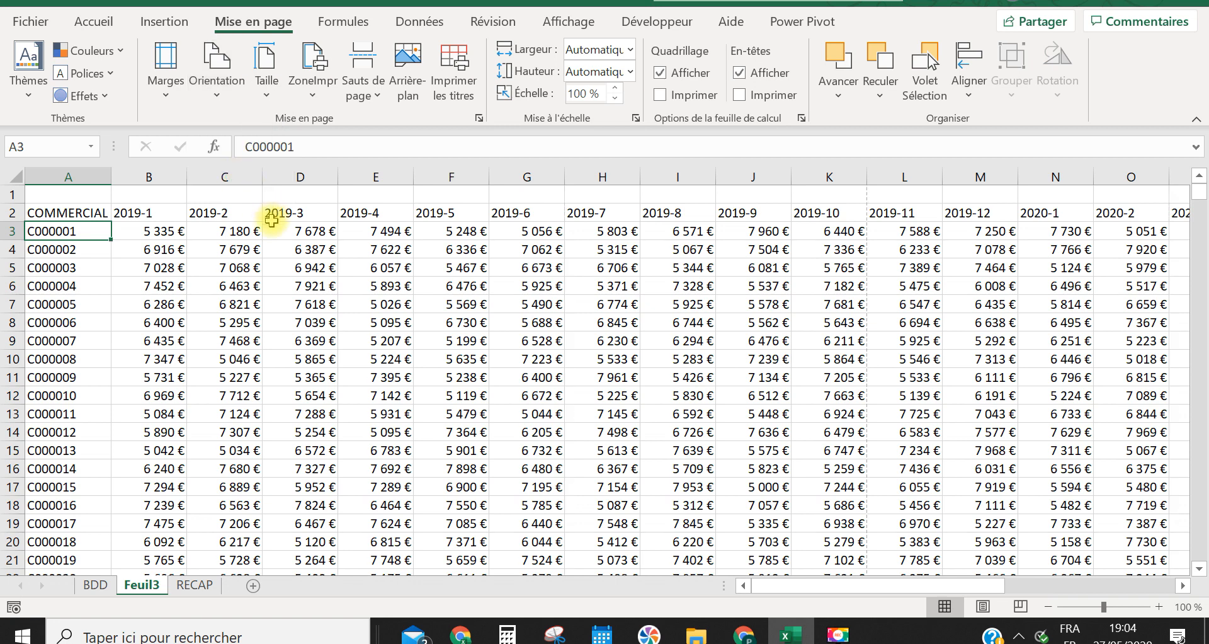
pyautogui.click(216, 88)
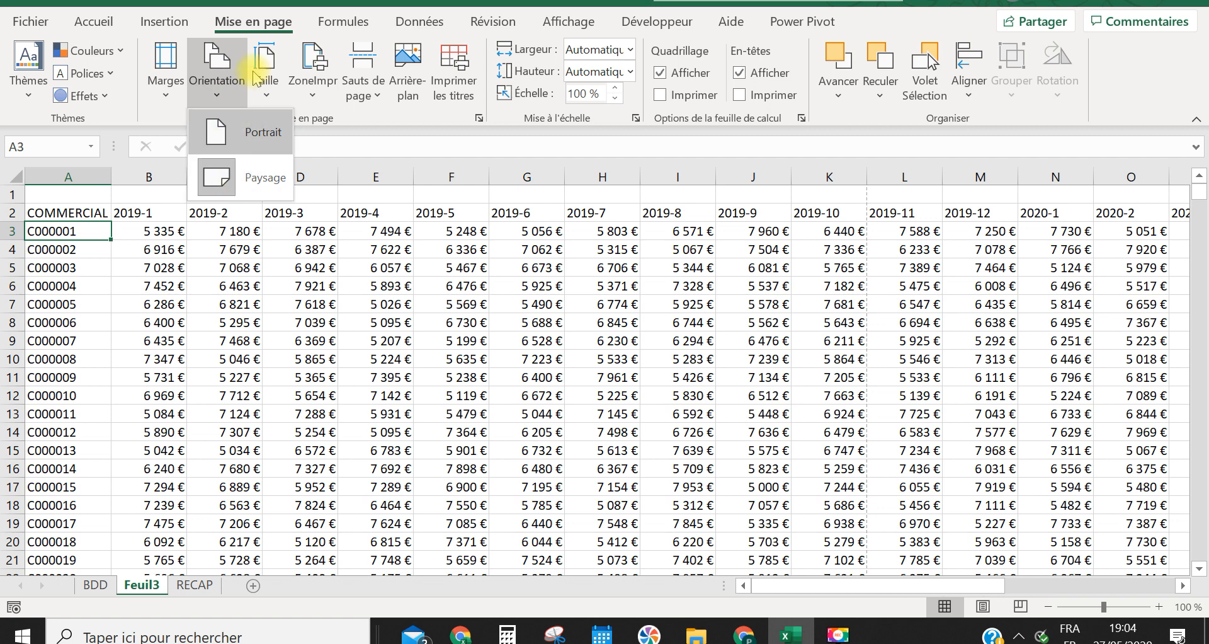
pyautogui.click(387, 349)
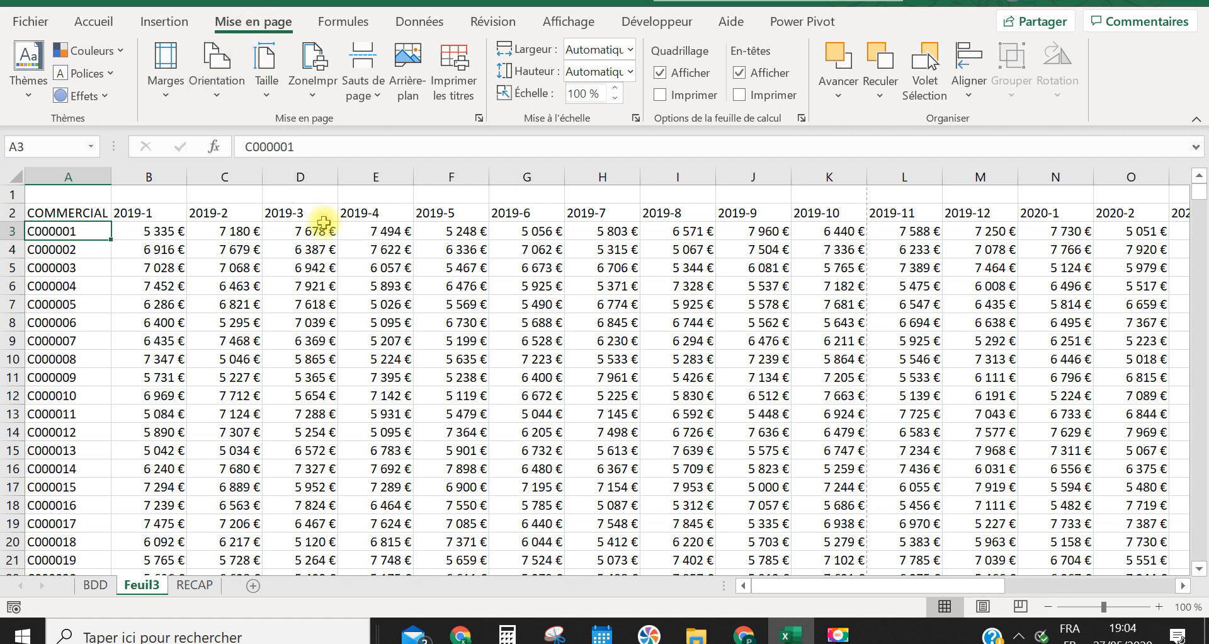
pyautogui.click(93, 21)
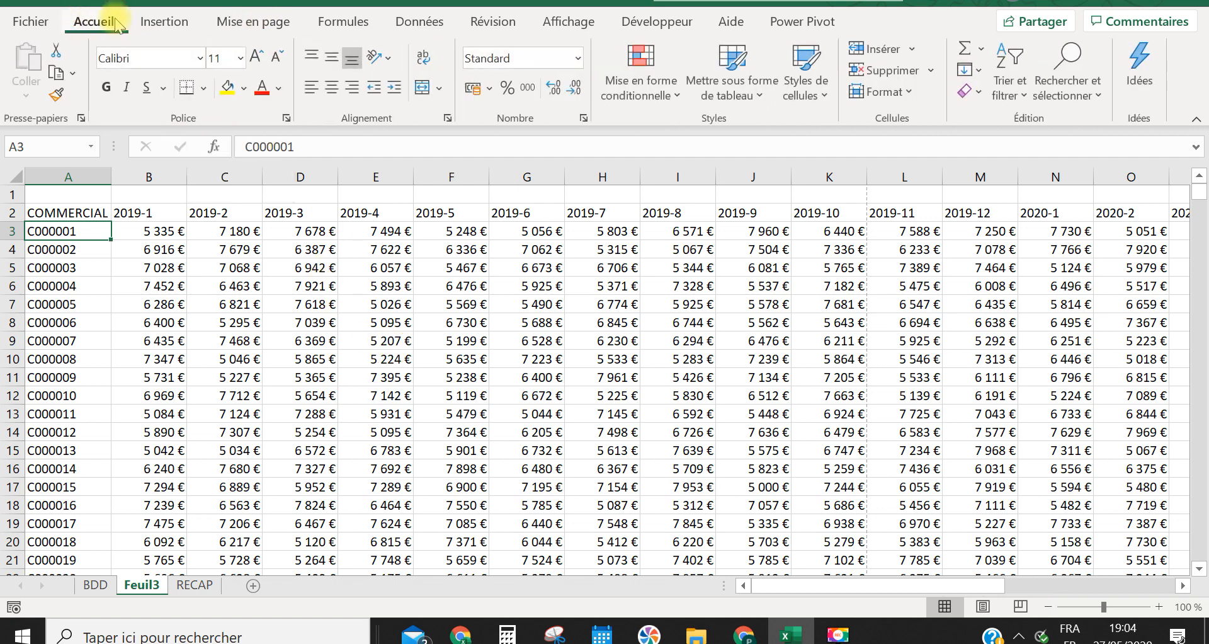
pyautogui.click(254, 19)
pyautogui.click(221, 85)
pyautogui.click(239, 169)
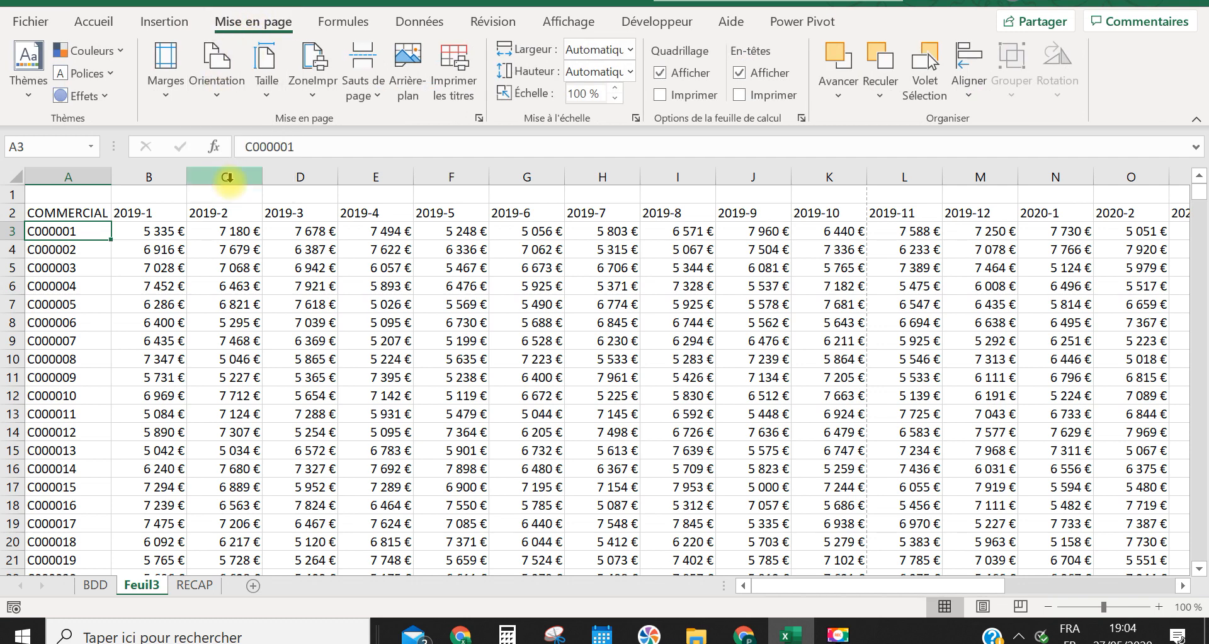
pyautogui.click(252, 302)
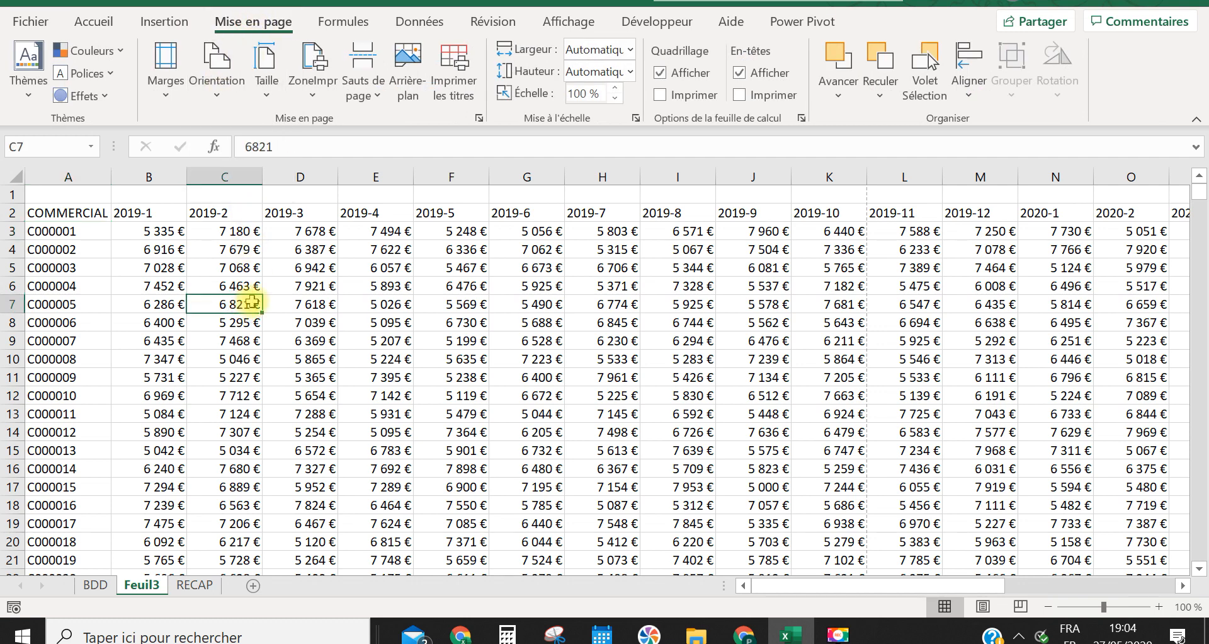
pyautogui.hotkey('ctrl', 'p')
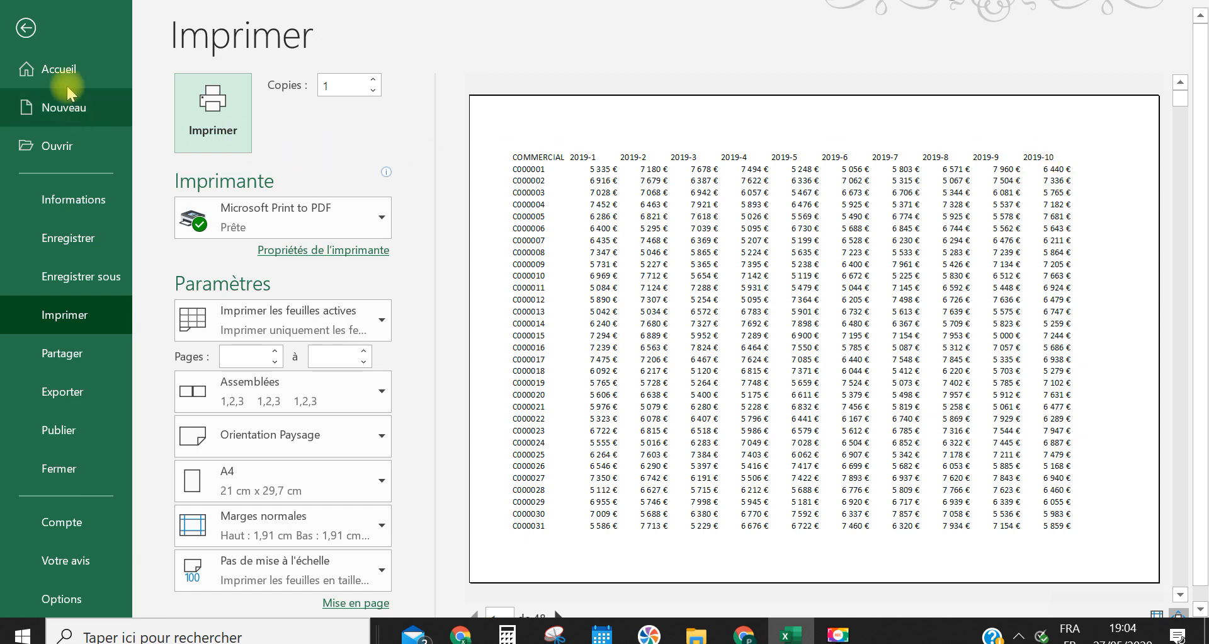
pyautogui.click(25, 28)
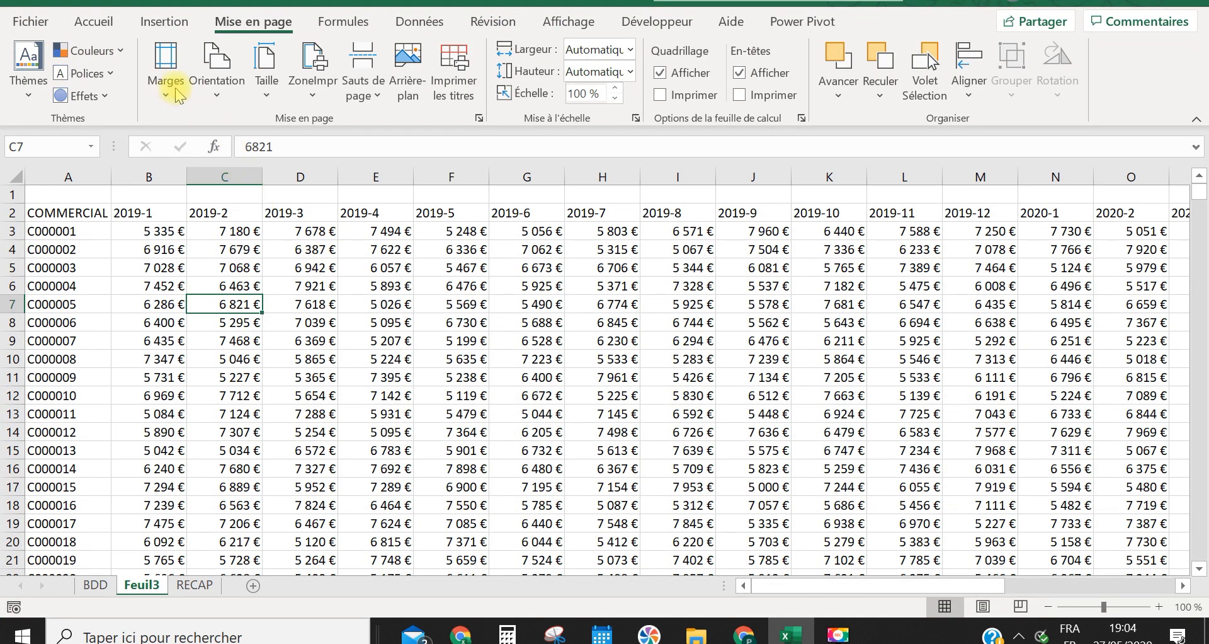
# Open the custom margin settings for the sheet and set the top (Haut) margin to 0,1 cm
pyautogui.click(165, 70)
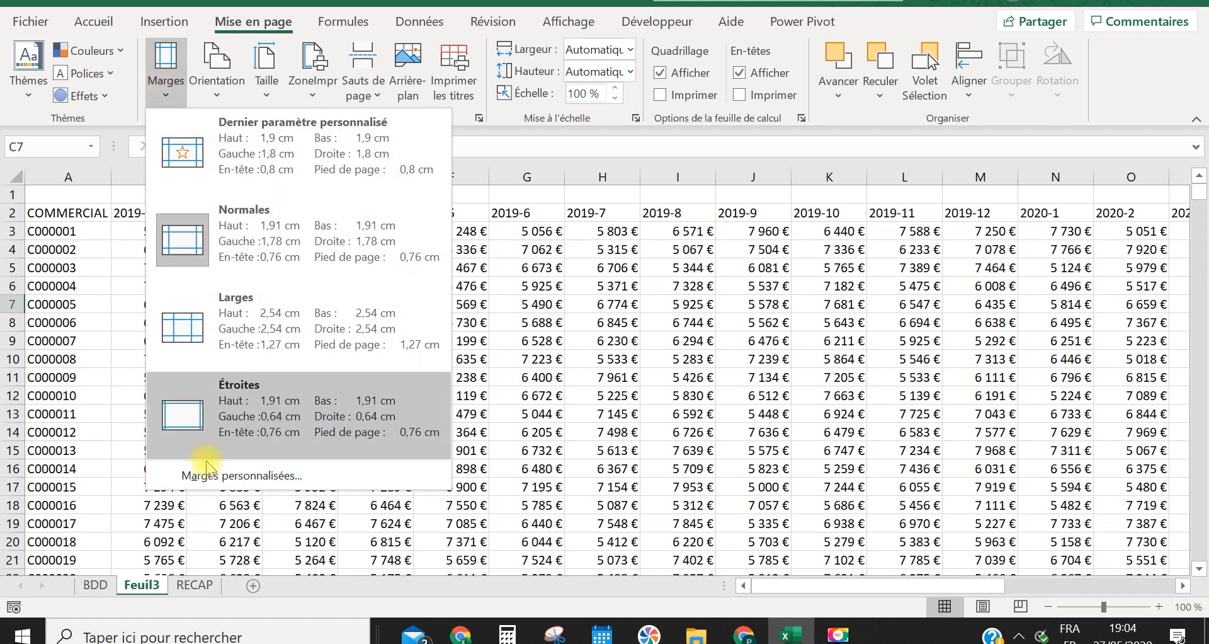
pyautogui.click(218, 477)
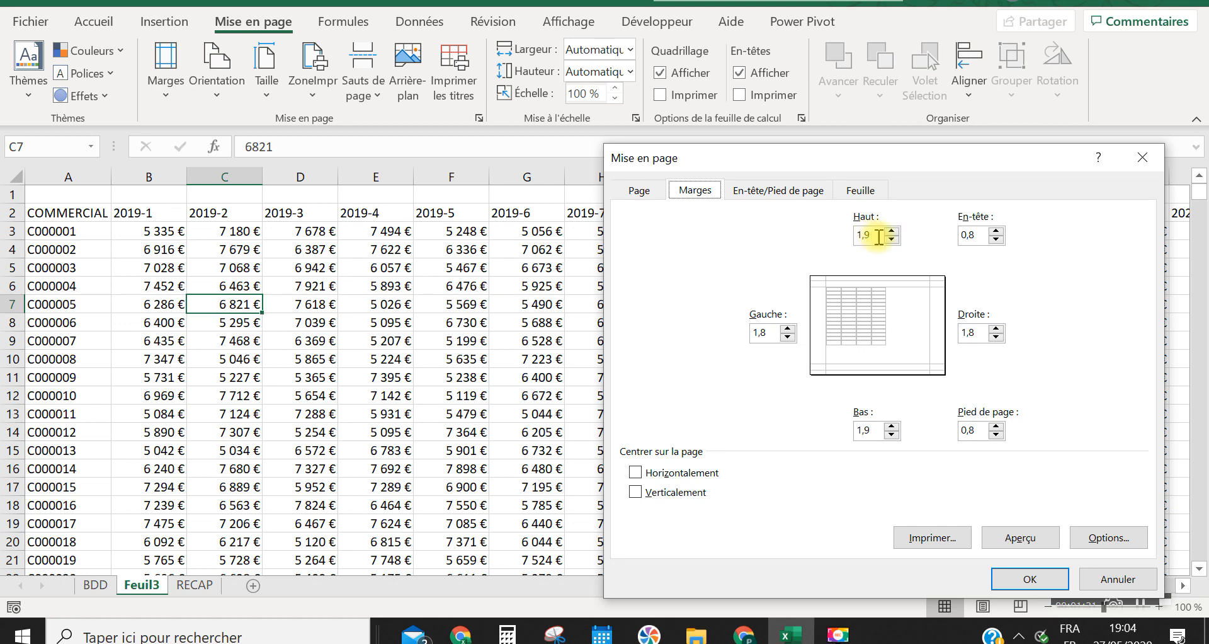
pyautogui.click(890, 239)
pyautogui.click(890, 239)
pyautogui.click(891, 239)
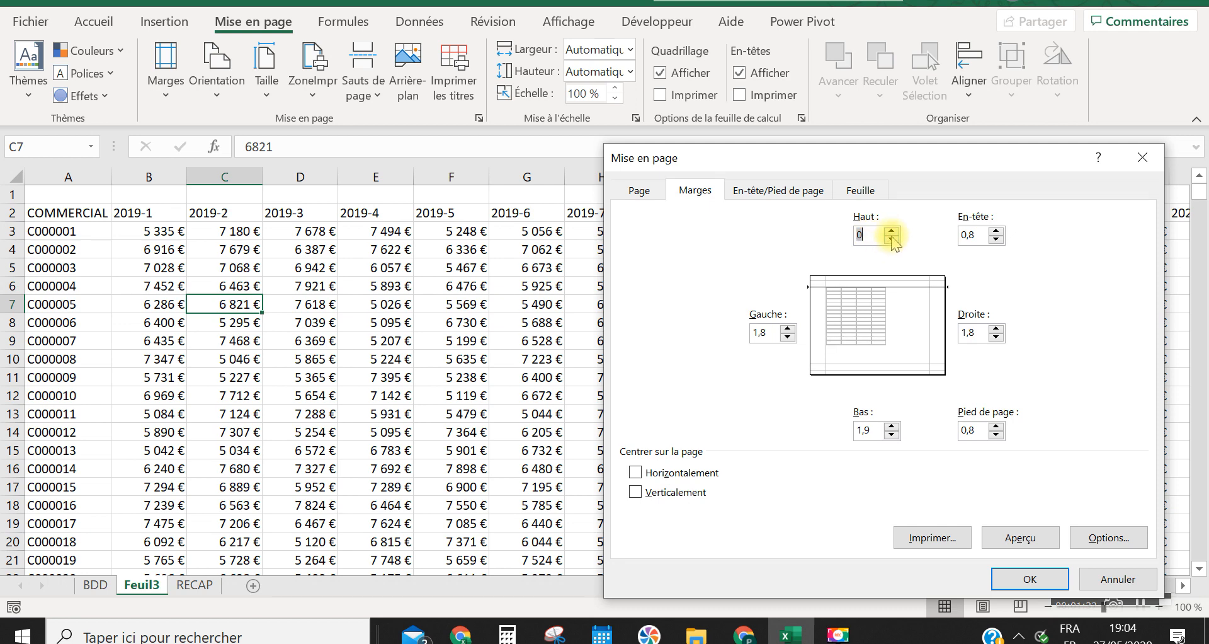
pyautogui.click(891, 231)
pyautogui.click(875, 235)
pyautogui.write('+')
pyautogui.press('BackSpace')
pyautogui.press('BackSpace')
pyautogui.press('capslock')
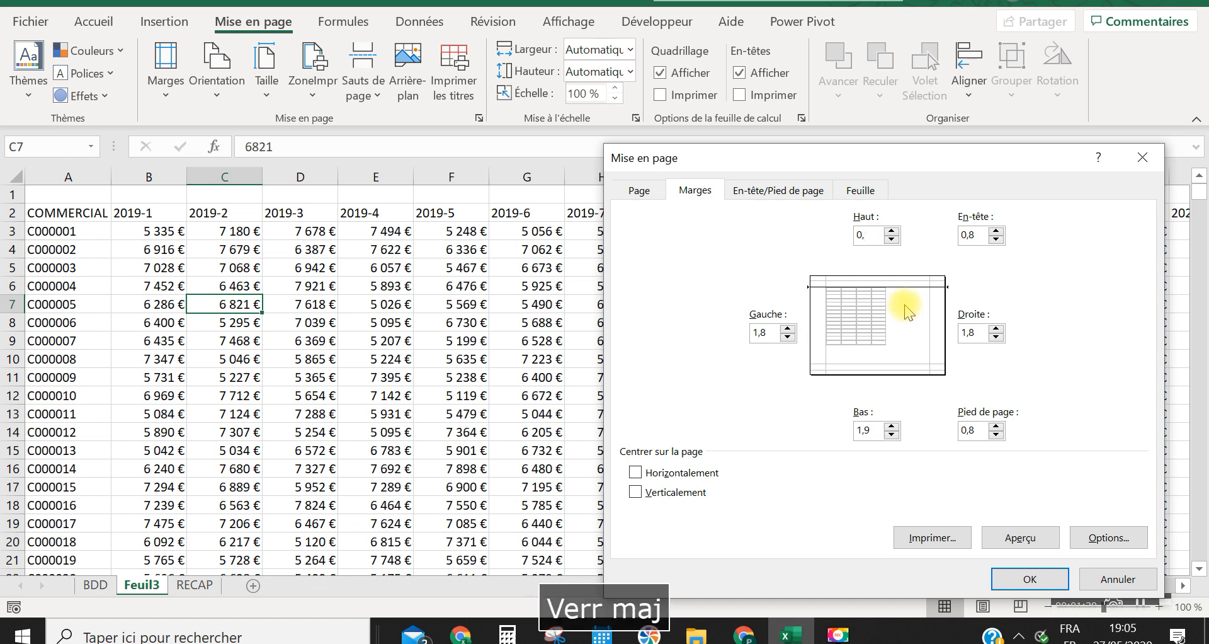
pyautogui.write('1')
# Copy the top margin's 0,1 value into the left (Gauche) and bottom (Bas) margins
pyautogui.moveTo(880, 235); pyautogui.dragTo(848, 234)
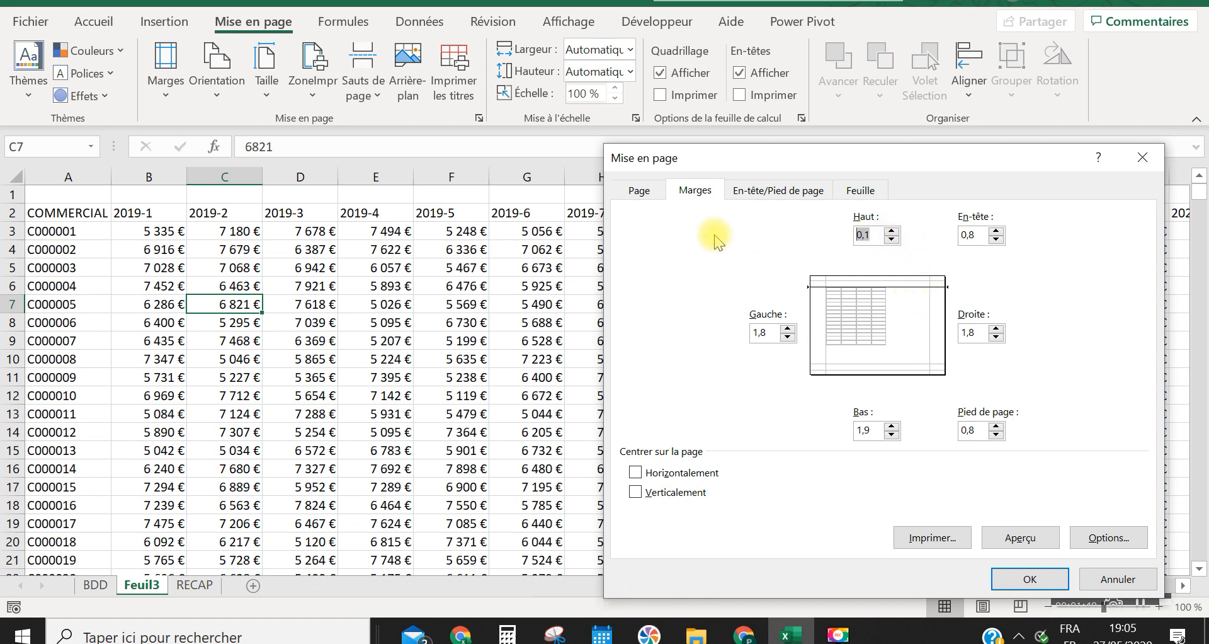
pyautogui.hotkey('ctrl', 'c')
pyautogui.moveTo(778, 333); pyautogui.dragTo(736, 328)
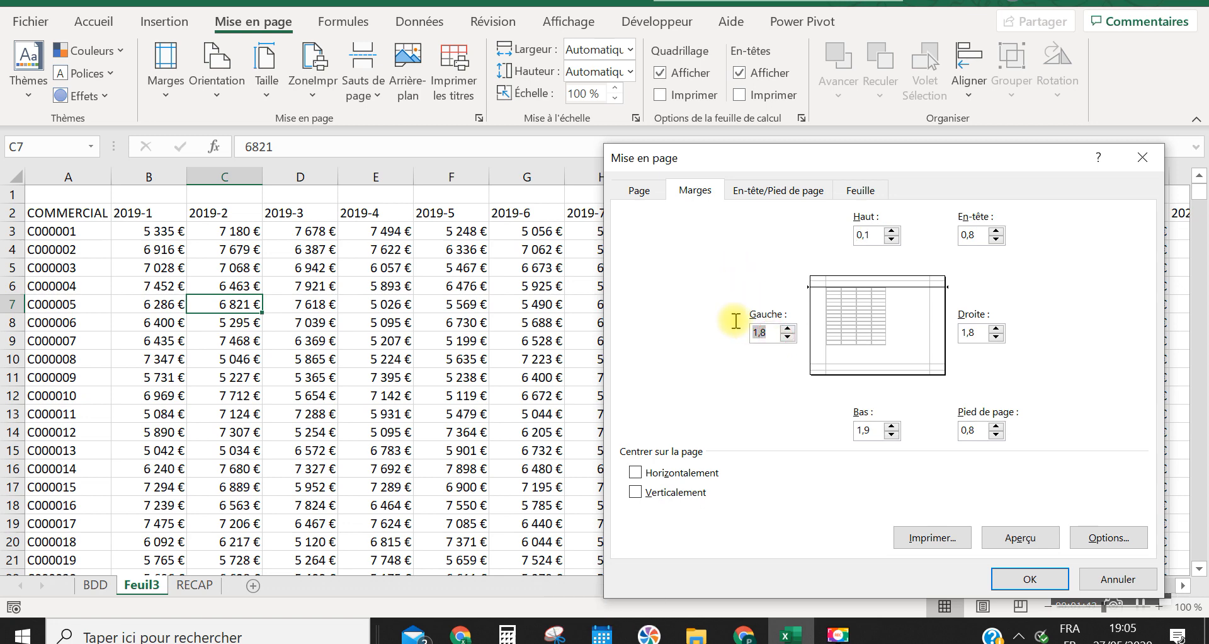
pyautogui.hotkey('ctrl', 'v')
pyautogui.moveTo(879, 431); pyautogui.dragTo(821, 432)
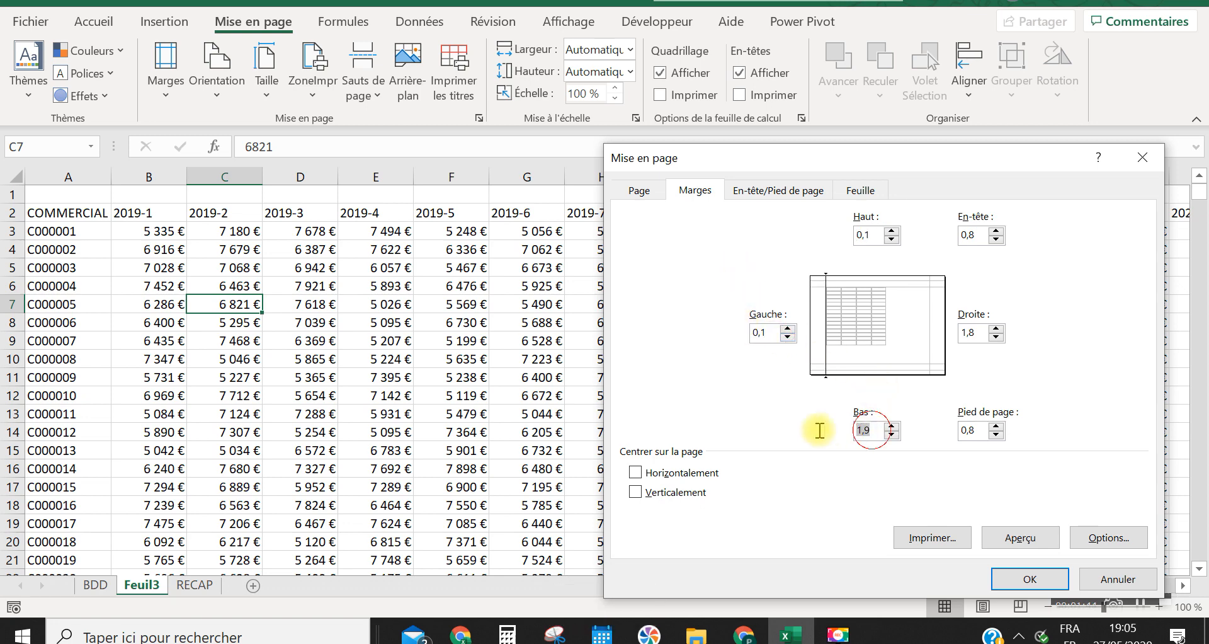
pyautogui.hotkey('ctrl', 'v')
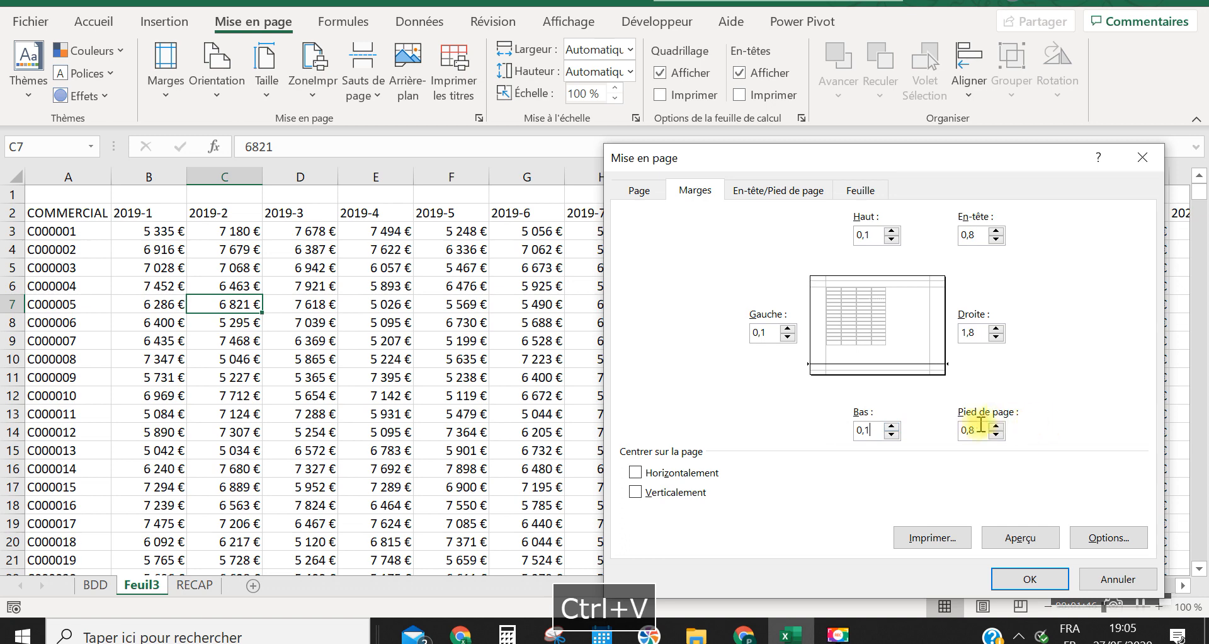
# Set the footer (Pied de page) and right (Droite) margins to 0,1 cm using the copied top margin value
pyautogui.moveTo(984, 431); pyautogui.dragTo(919, 435)
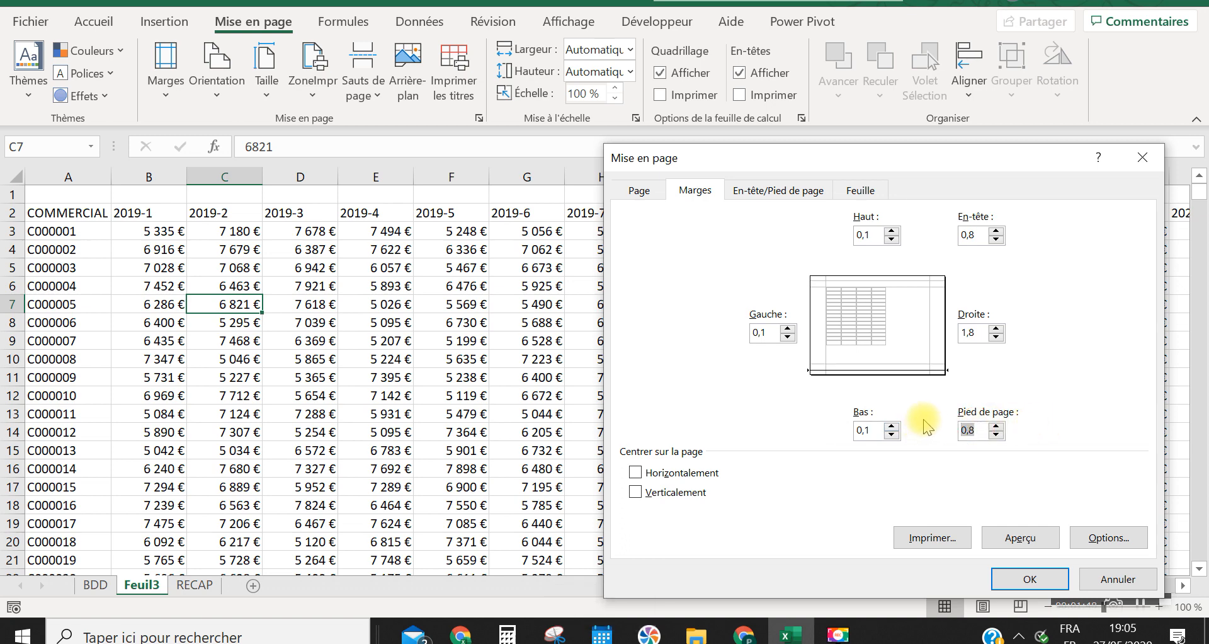
pyautogui.hotkey('ctrl', 'c')
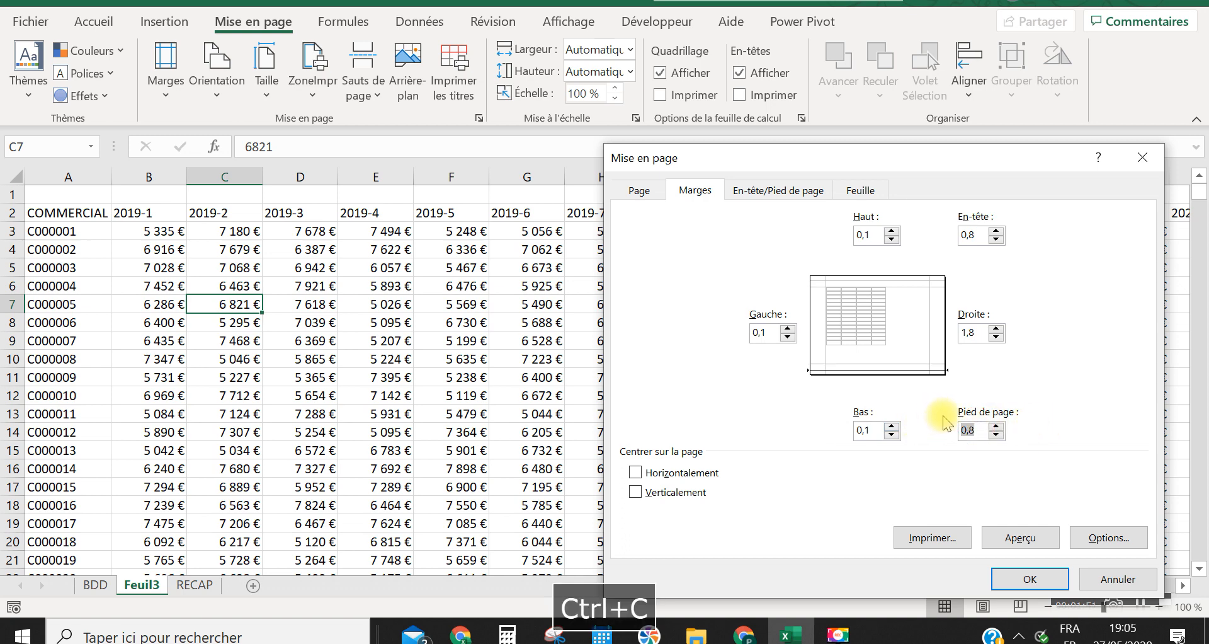
pyautogui.moveTo(885, 236); pyautogui.dragTo(772, 223)
pyautogui.hotkey('ctrl', 'c')
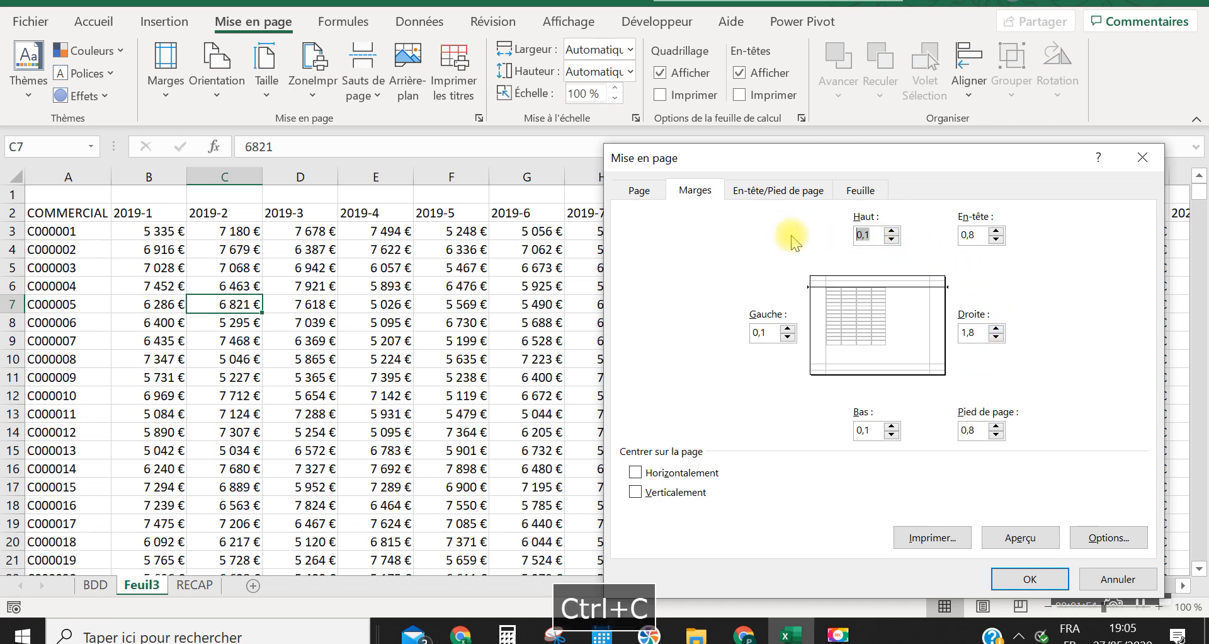
pyautogui.moveTo(982, 431); pyautogui.dragTo(929, 421)
pyautogui.hotkey('ctrl', 'v')
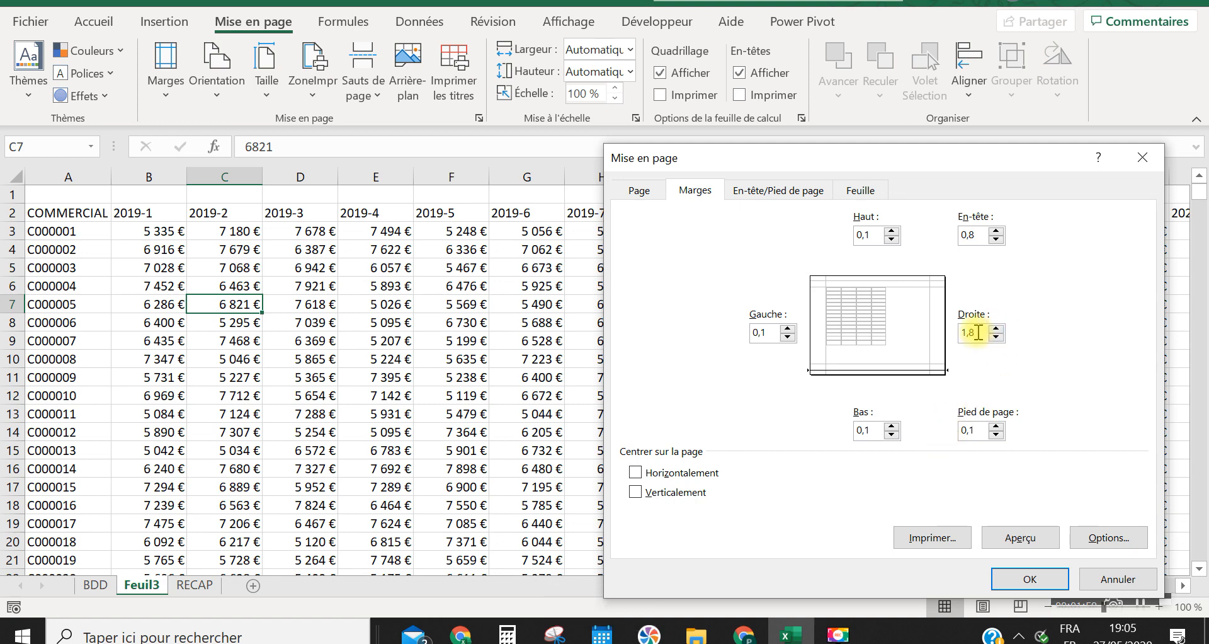
pyautogui.moveTo(978, 332); pyautogui.dragTo(901, 339)
pyautogui.hotkey('ctrl', 'v')
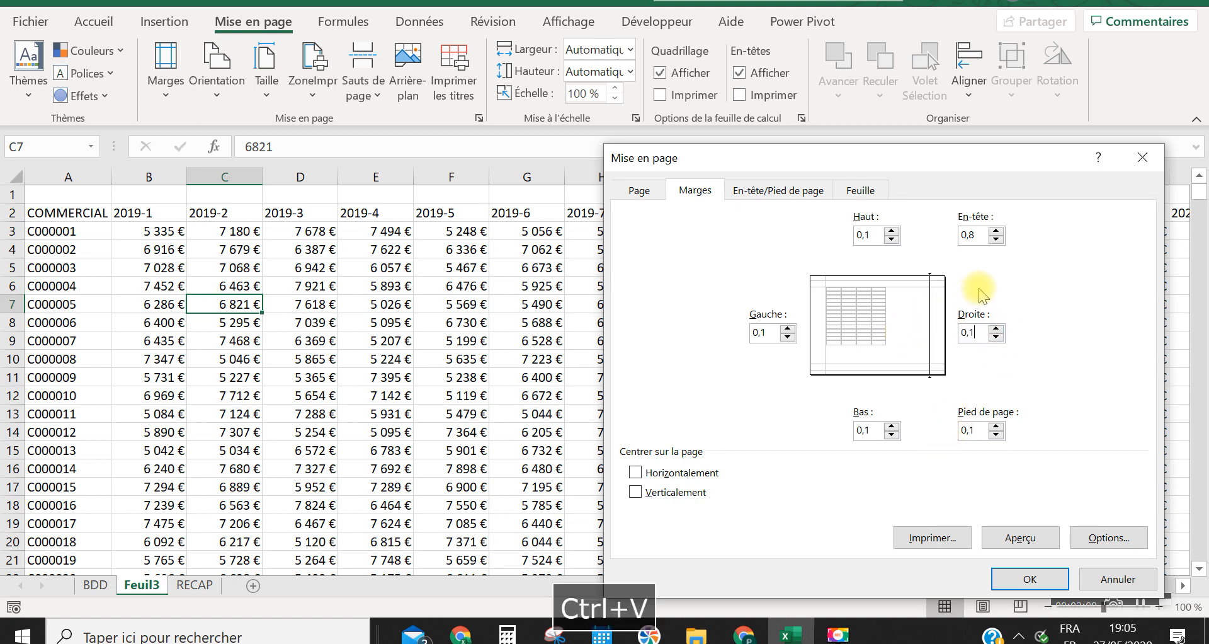
# Set the header (En-tête) margin to 0,1 cm, apply the custom margins and show the print preview
pyautogui.click(976, 235)
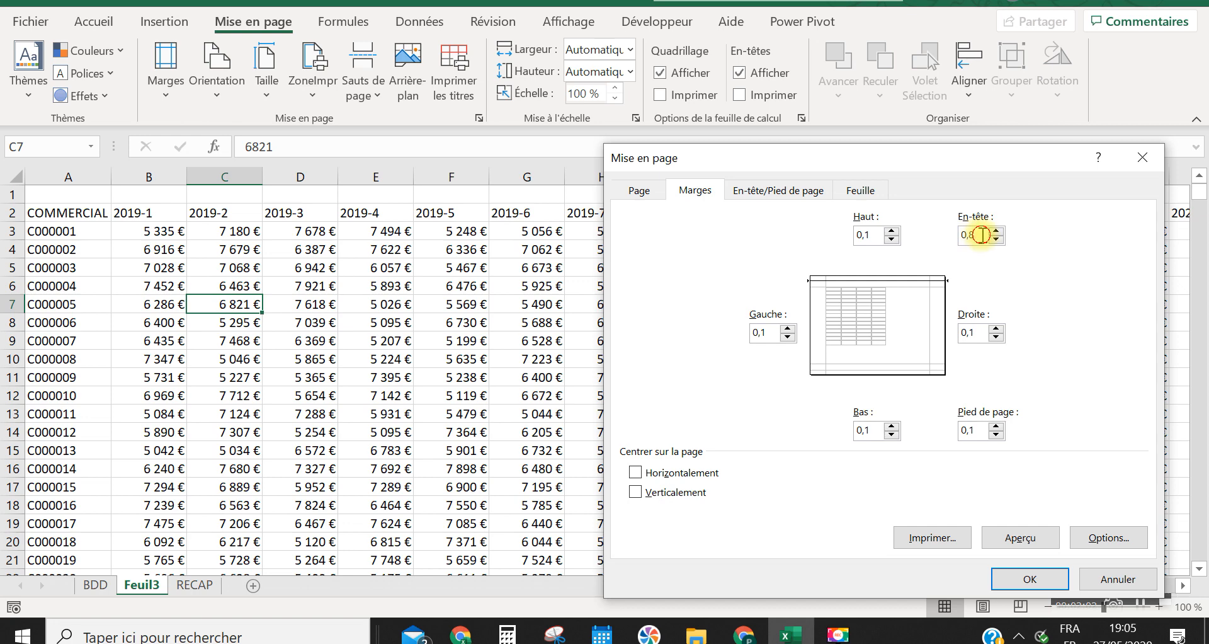
pyautogui.moveTo(980, 235); pyautogui.dragTo(940, 242)
pyautogui.hotkey('ctrl', 'v')
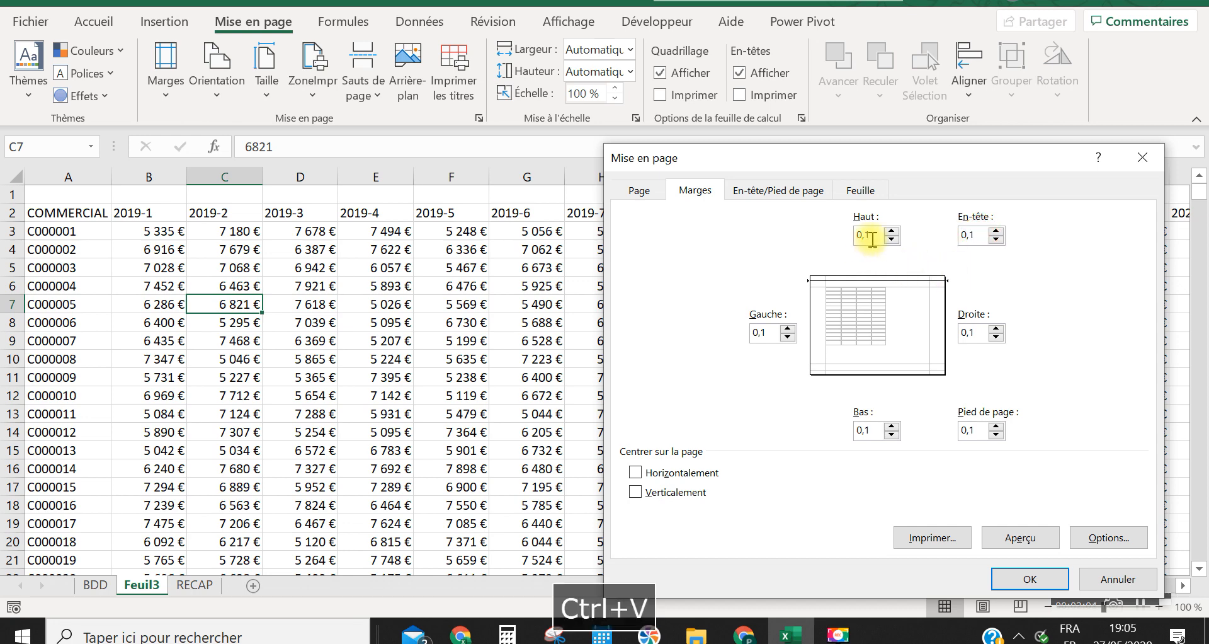
pyautogui.click(1039, 580)
pyautogui.hotkey('ctrl', 'p')
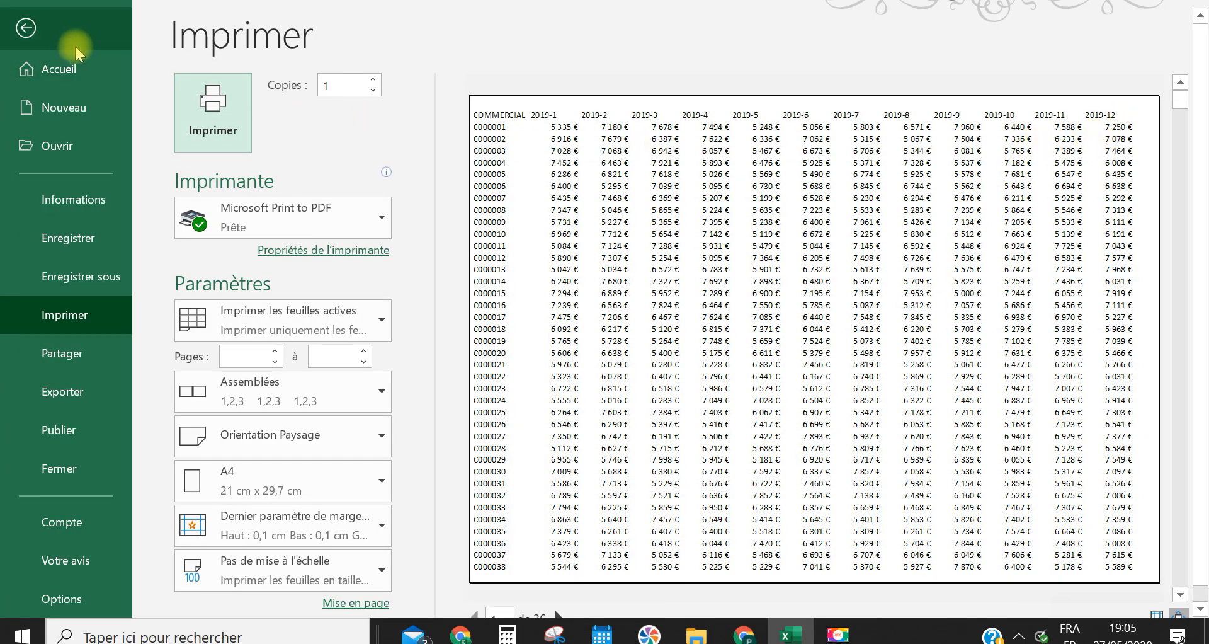
# Leave the print preview and turn off the gridline display on the Feuil3 sheet
pyautogui.click(36, 29)
pyautogui.moveTo(967, 585); pyautogui.dragTo(1200, 597)
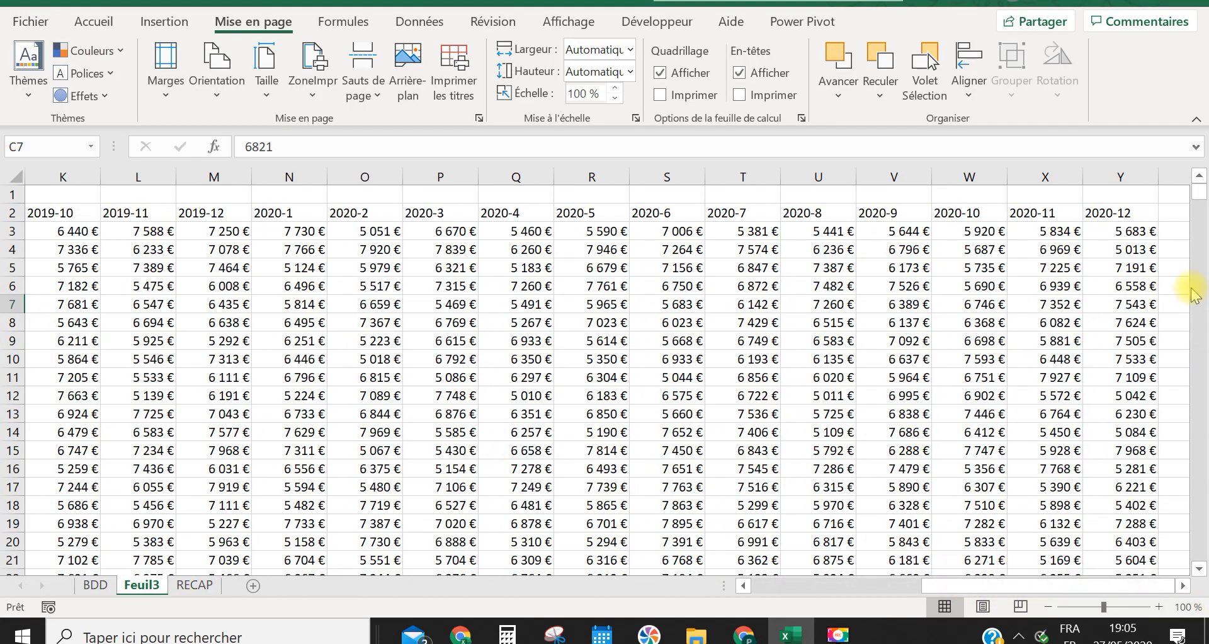
pyautogui.click(1119, 213)
pyautogui.moveTo(992, 586); pyautogui.dragTo(514, 587)
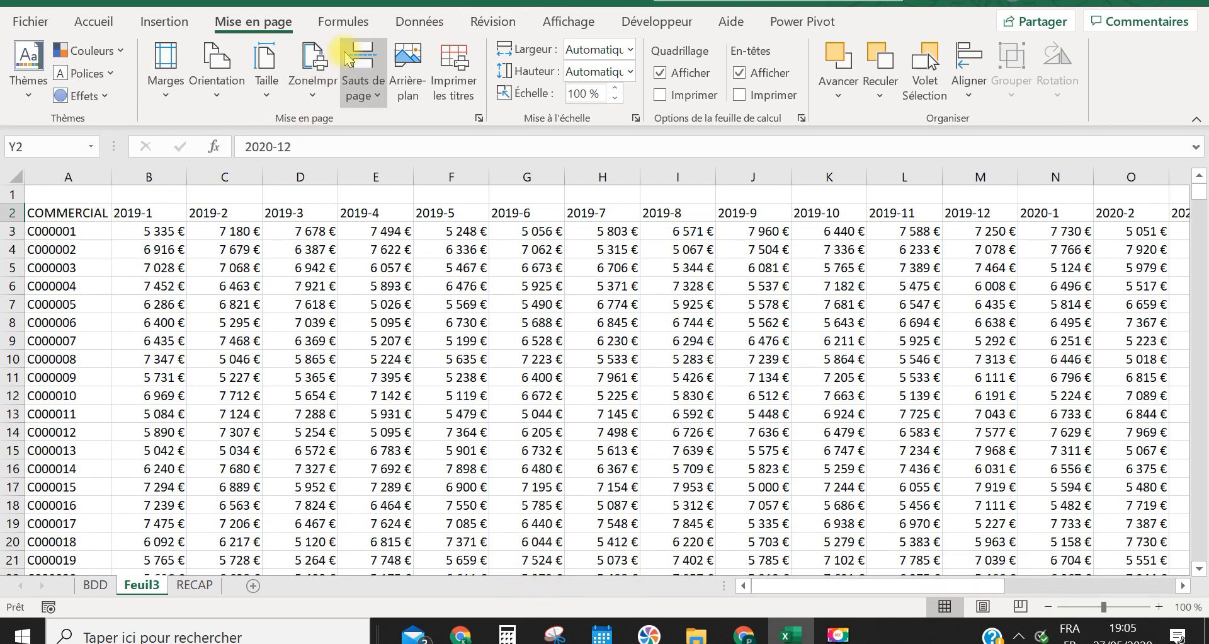
pyautogui.click(558, 23)
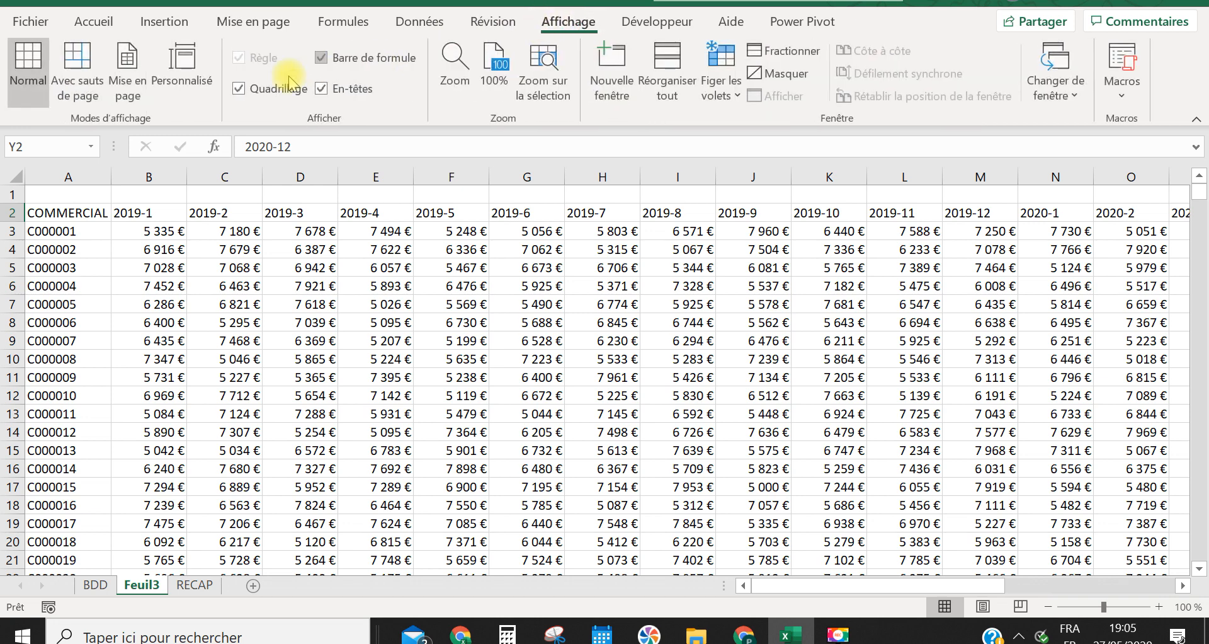
pyautogui.click(240, 90)
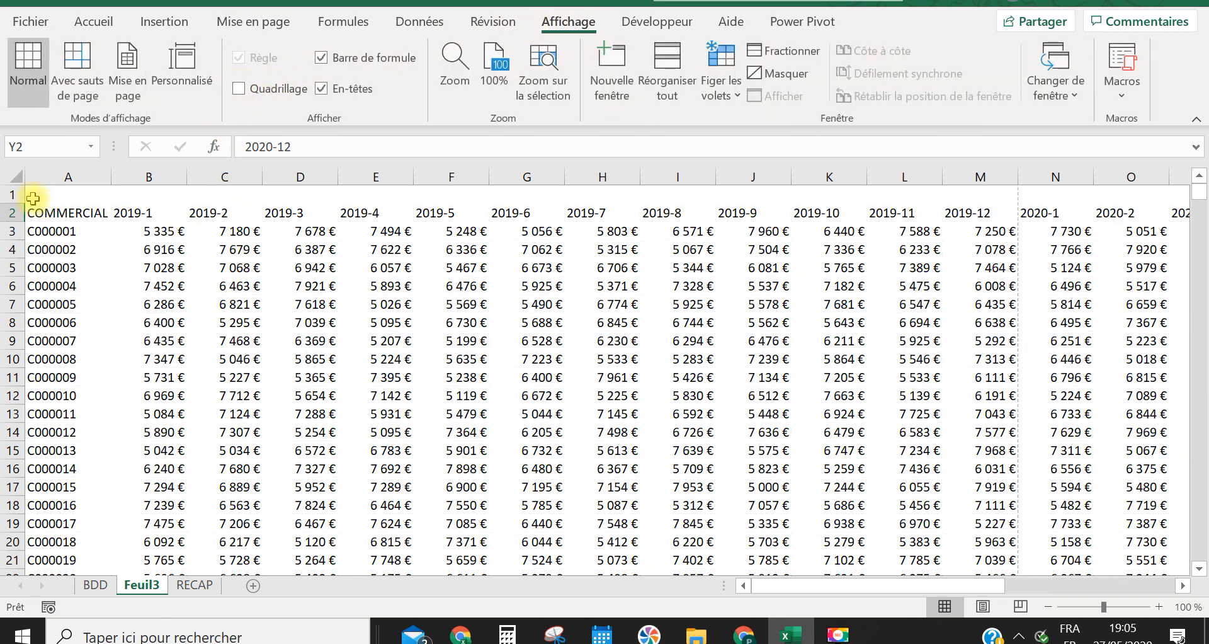
# Enter the title CA PAR COMMERCIAL in cell A1
pyautogui.click(51, 192)
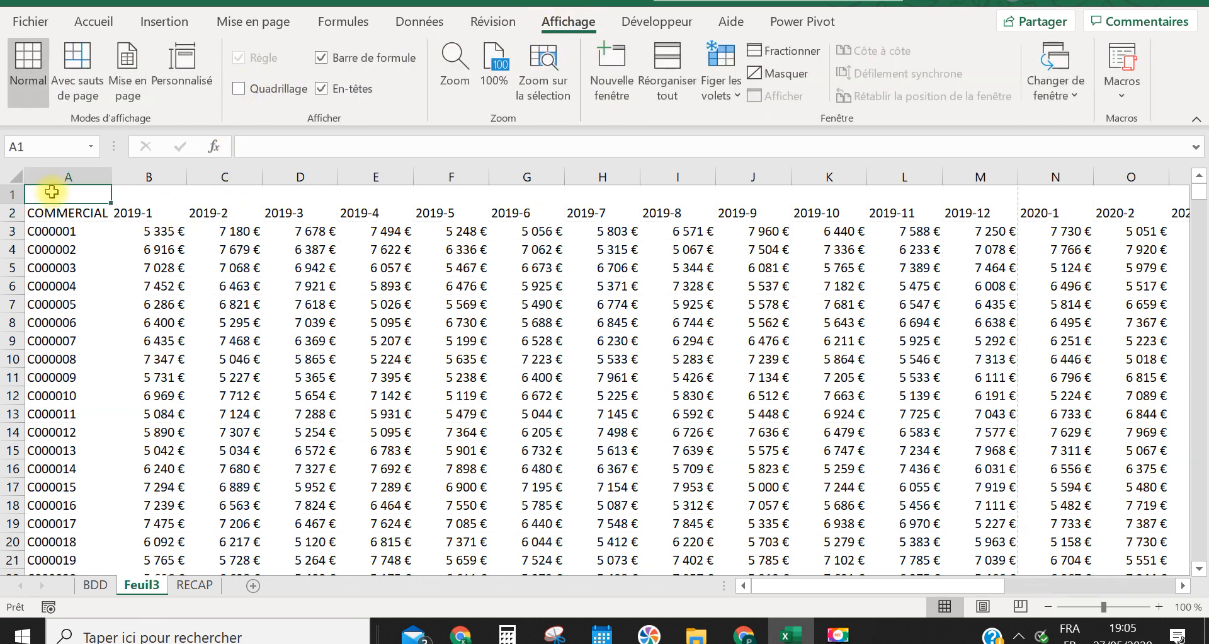
pyautogui.press('capslock')
pyautogui.write('c')
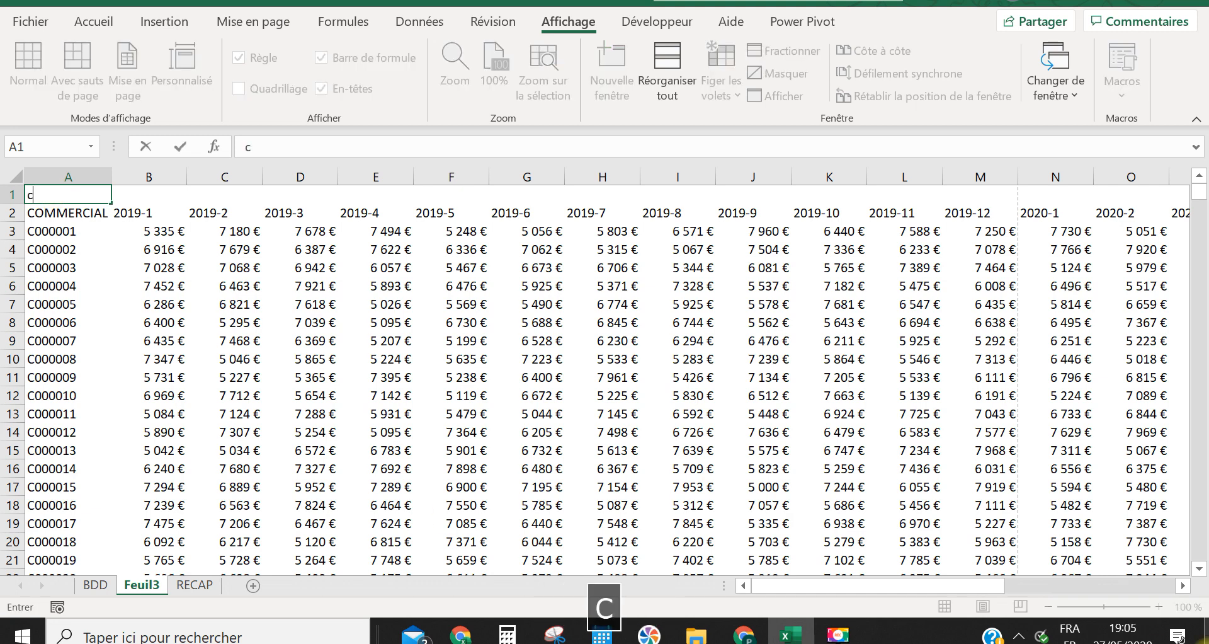
pyautogui.press('BackSpace')
pyautogui.press('capslock')
pyautogui.write('CA PAR CO')
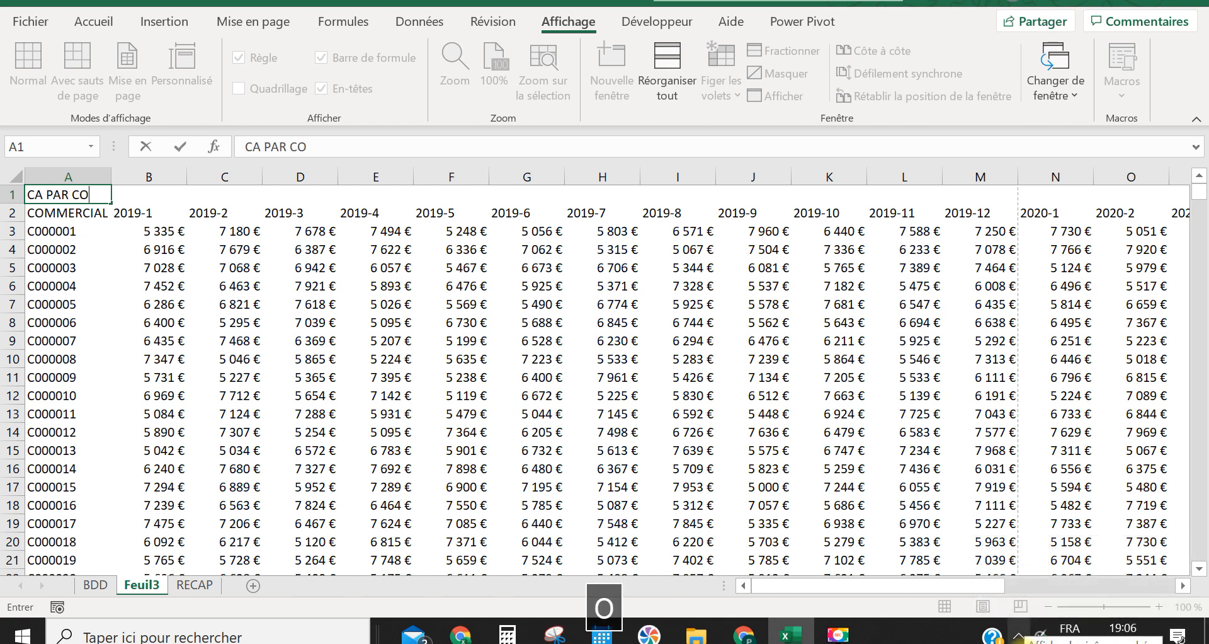
pyautogui.write('MMERCIAL')
pyautogui.press('Tab')
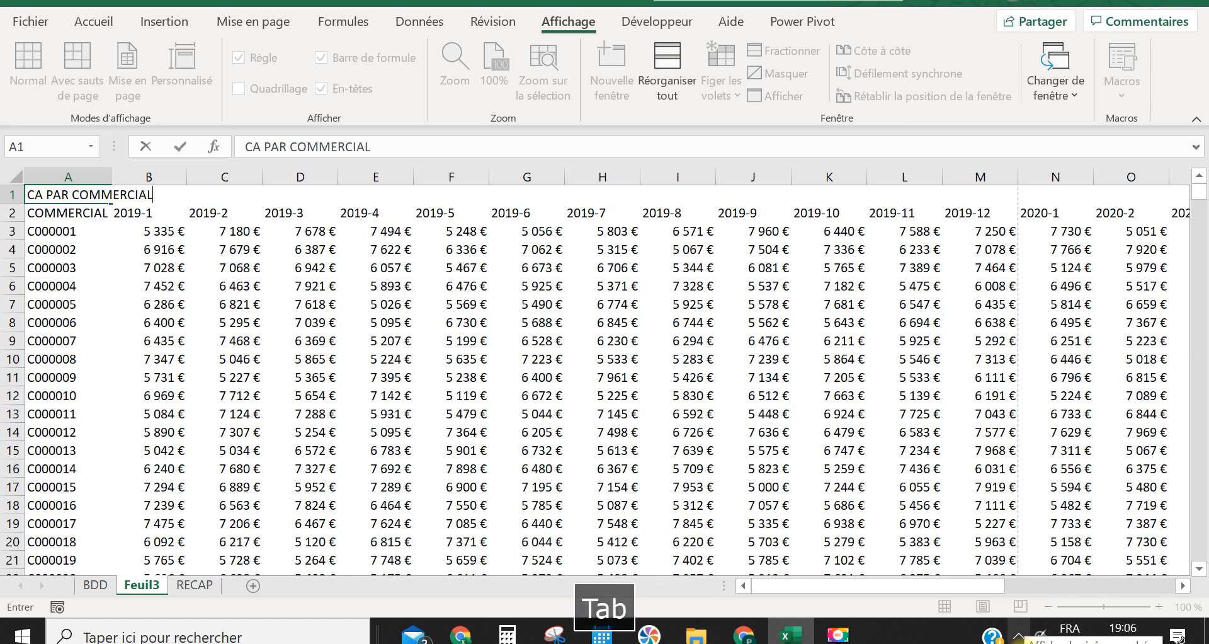
# Merge and centre the title across the full table width, from A1 to Y1
pyautogui.moveTo(37, 193); pyautogui.dragTo(1202, 200)
pyautogui.moveTo(1034, 202); pyautogui.dragTo(1033, 200)
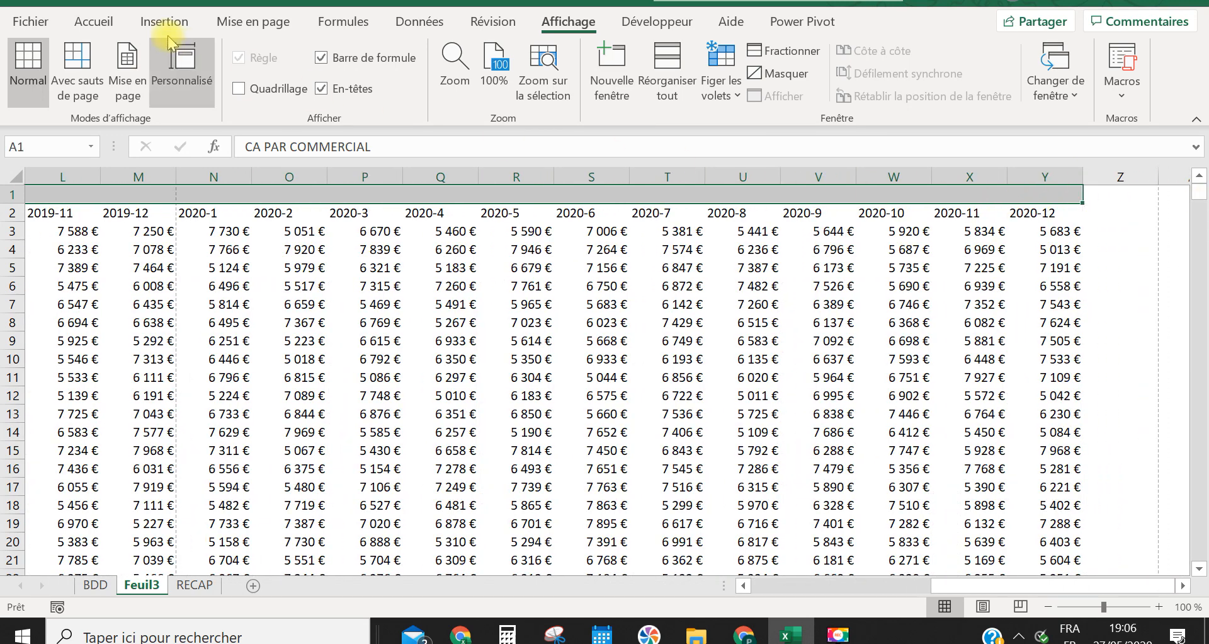
pyautogui.click(112, 29)
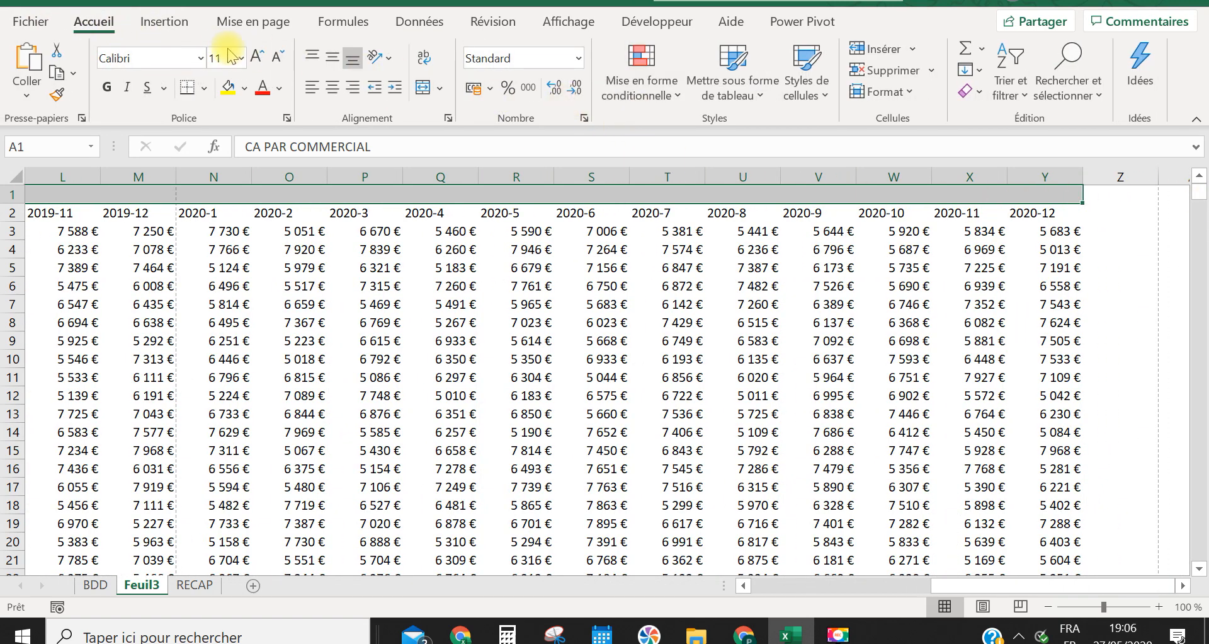
pyautogui.click(428, 90)
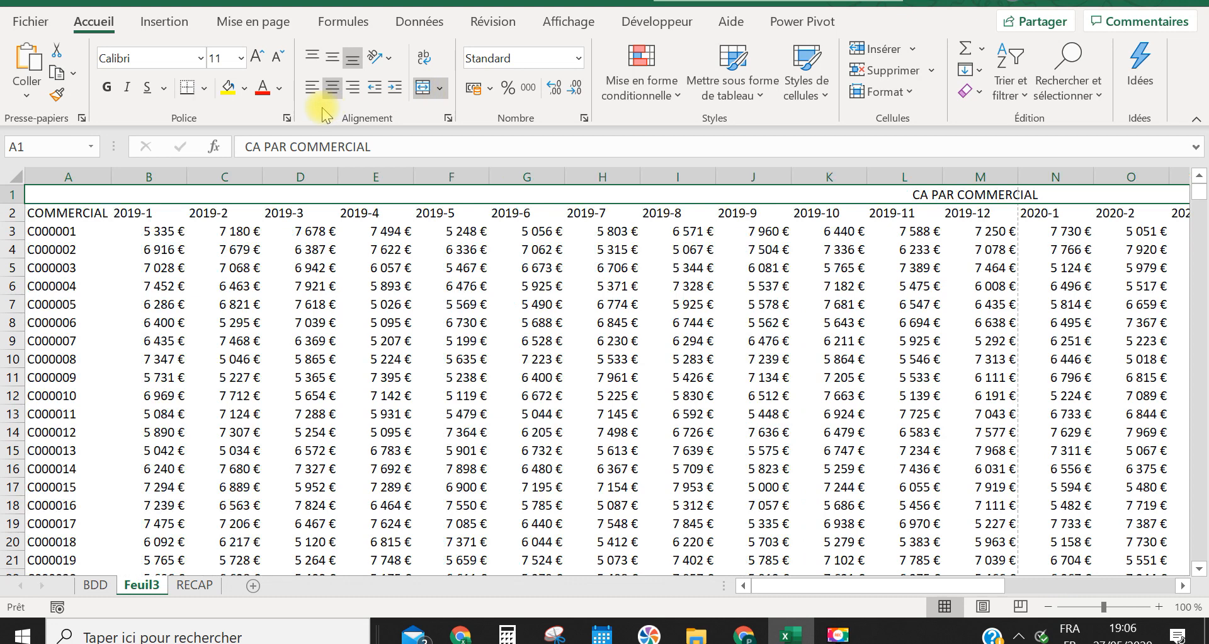
# Format the merged title in size 16, bold and red, and centre it vertically in its row
pyautogui.click(240, 58)
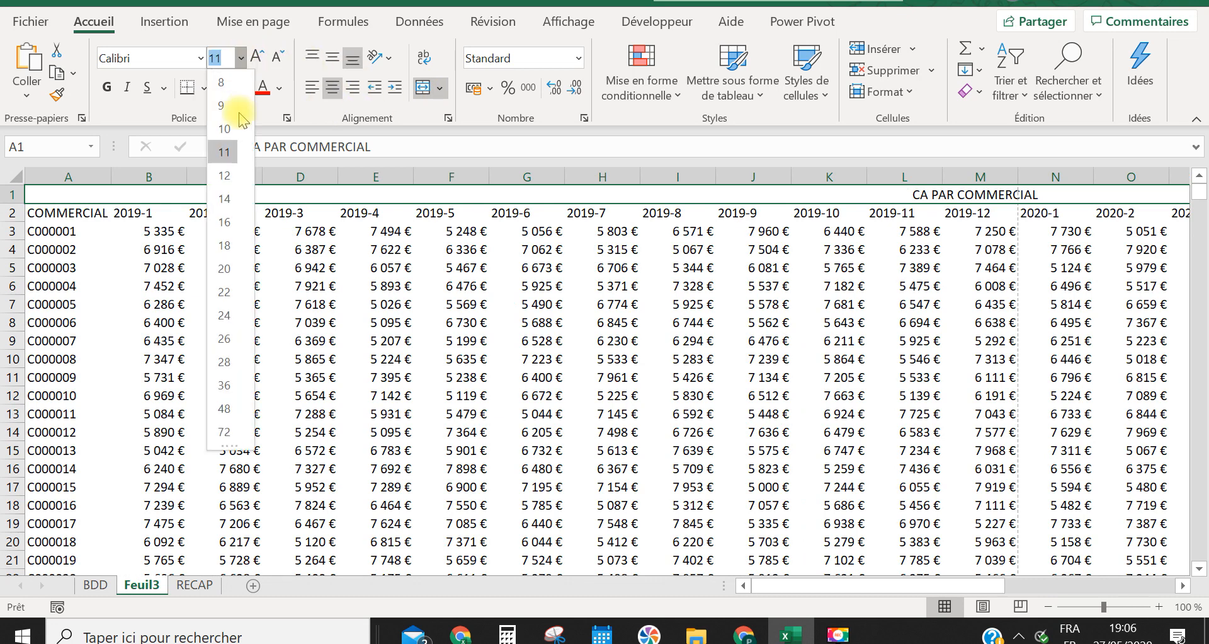
pyautogui.click(228, 221)
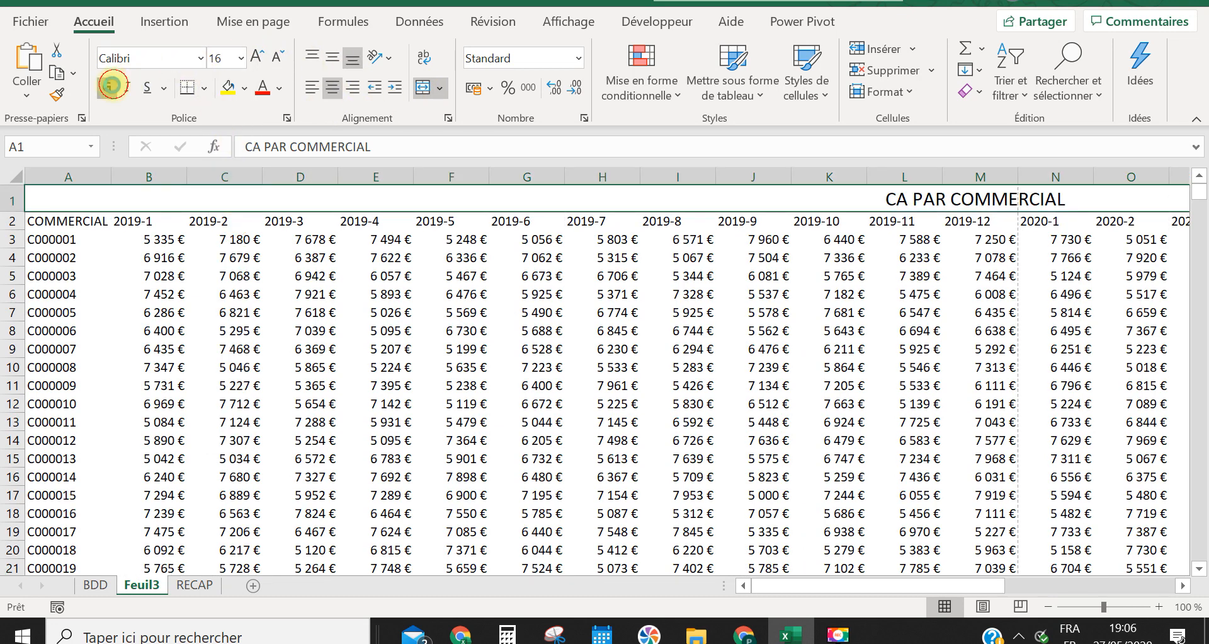
pyautogui.click(112, 85)
pyautogui.click(260, 90)
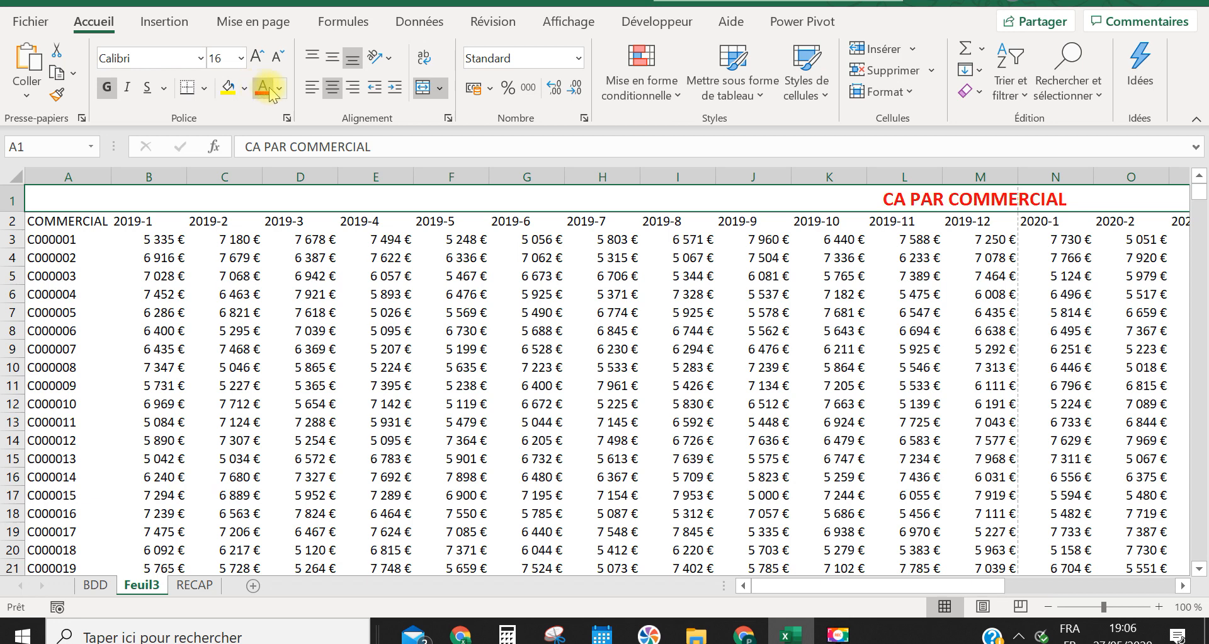
pyautogui.click(332, 58)
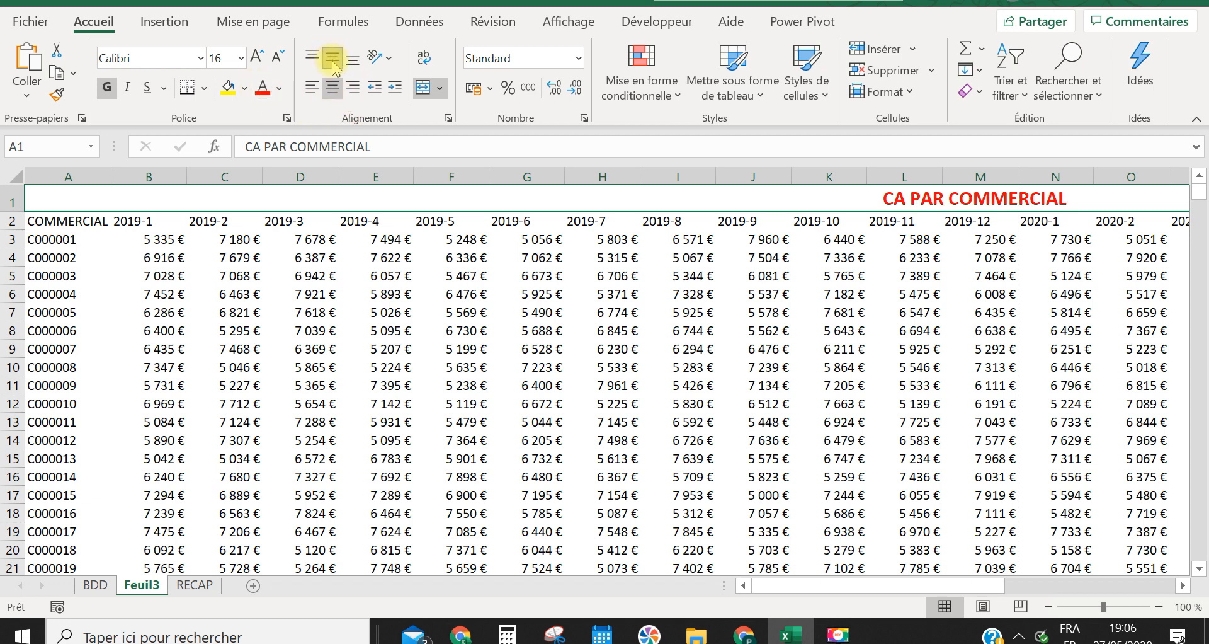
pyautogui.click(693, 297)
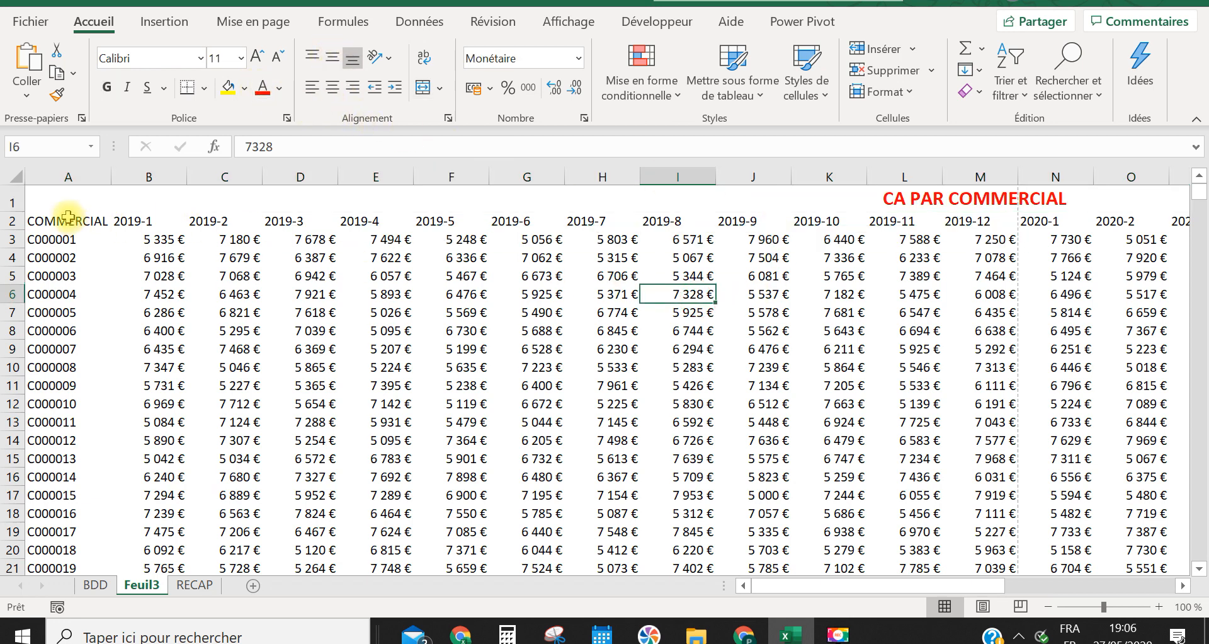
# Give the table's header row A2:Y2 a dark gold fill and a white font
pyautogui.click(63, 220)
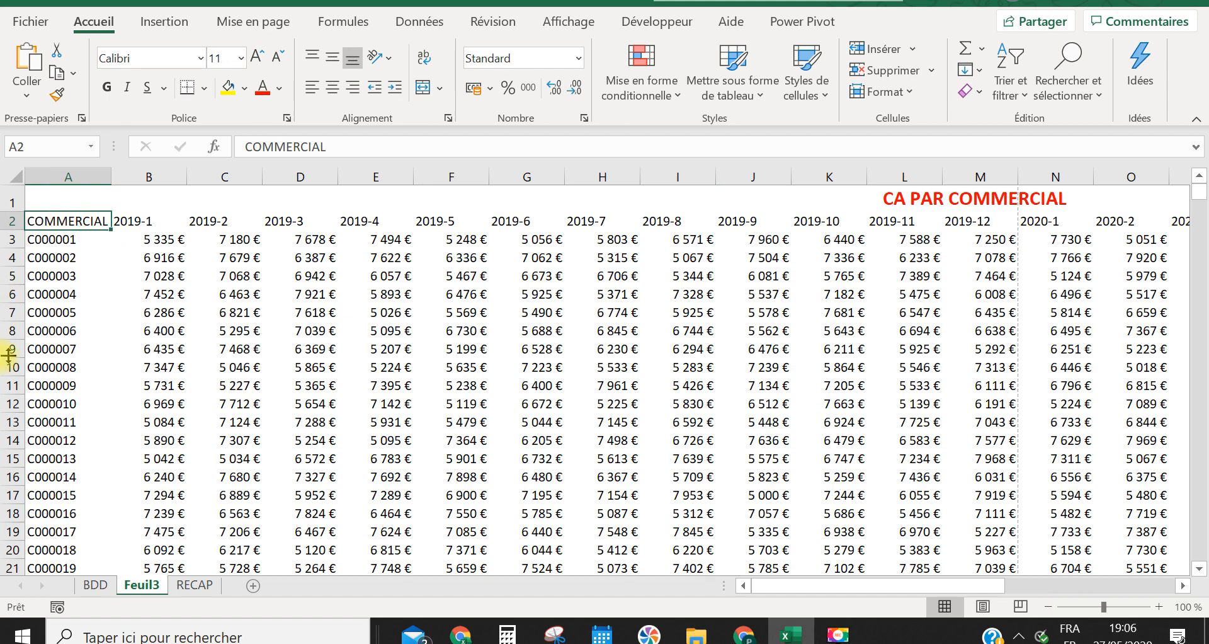
pyautogui.hotkey('ctrl', 'shift', 'Right')
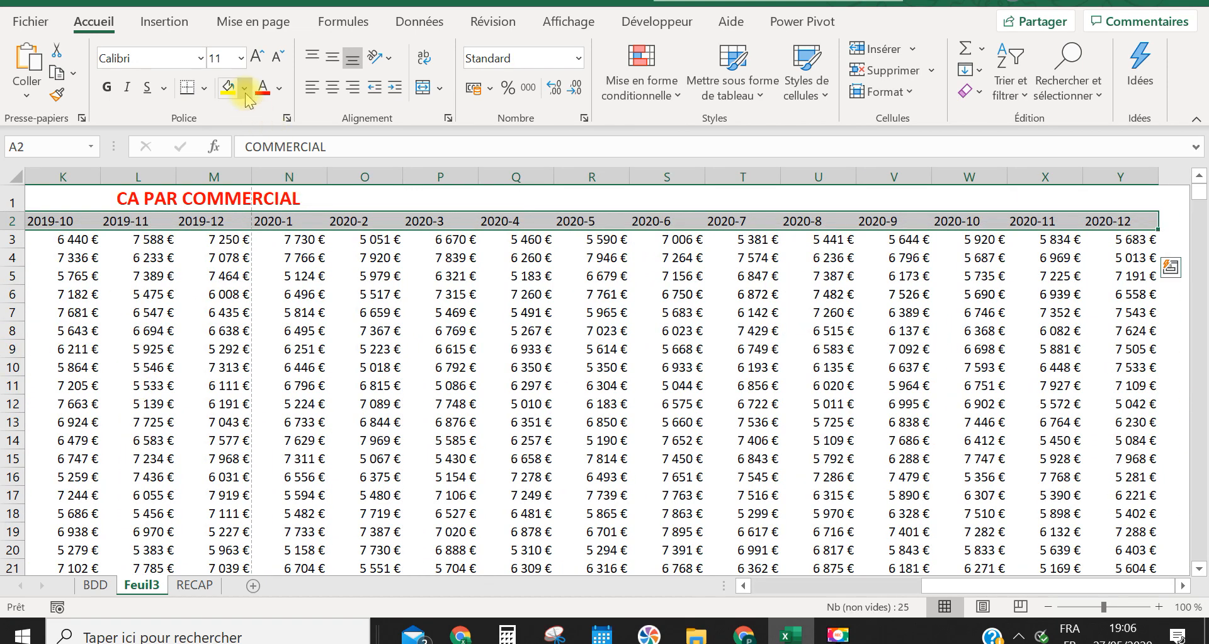
pyautogui.click(243, 90)
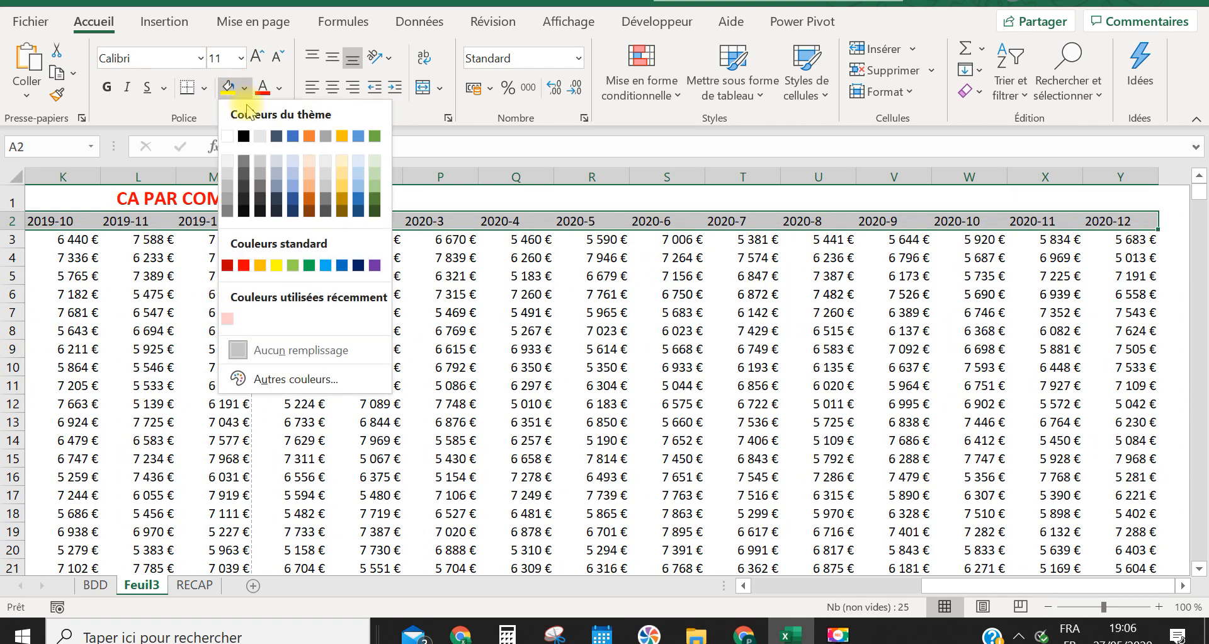
pyautogui.click(325, 210)
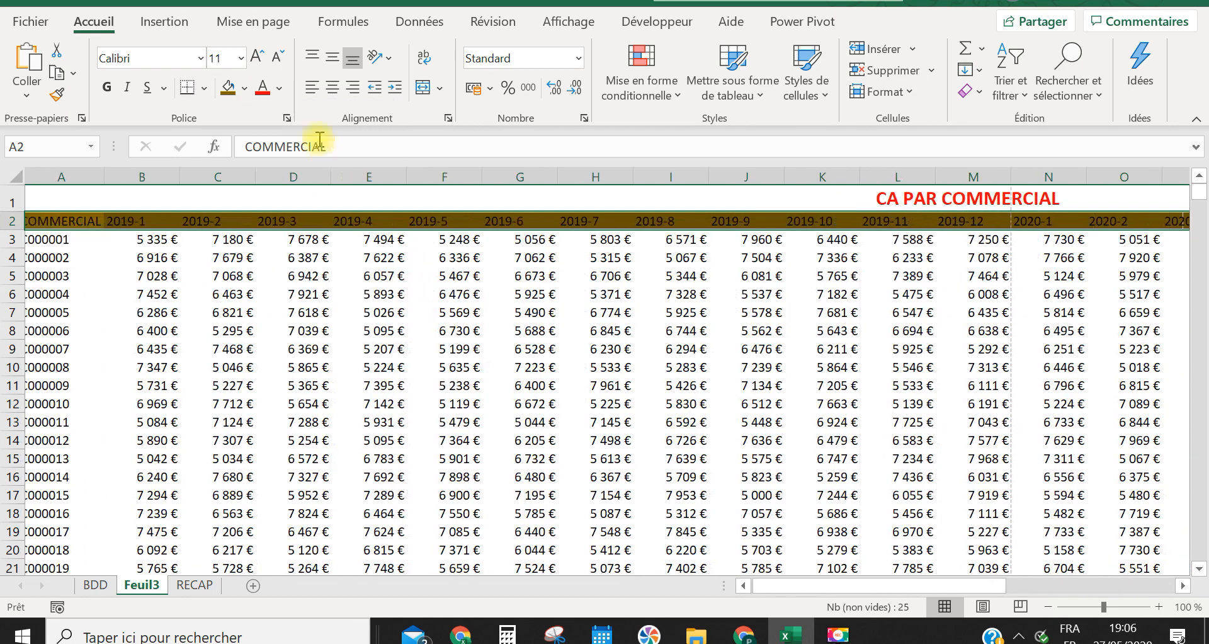
pyautogui.click(280, 89)
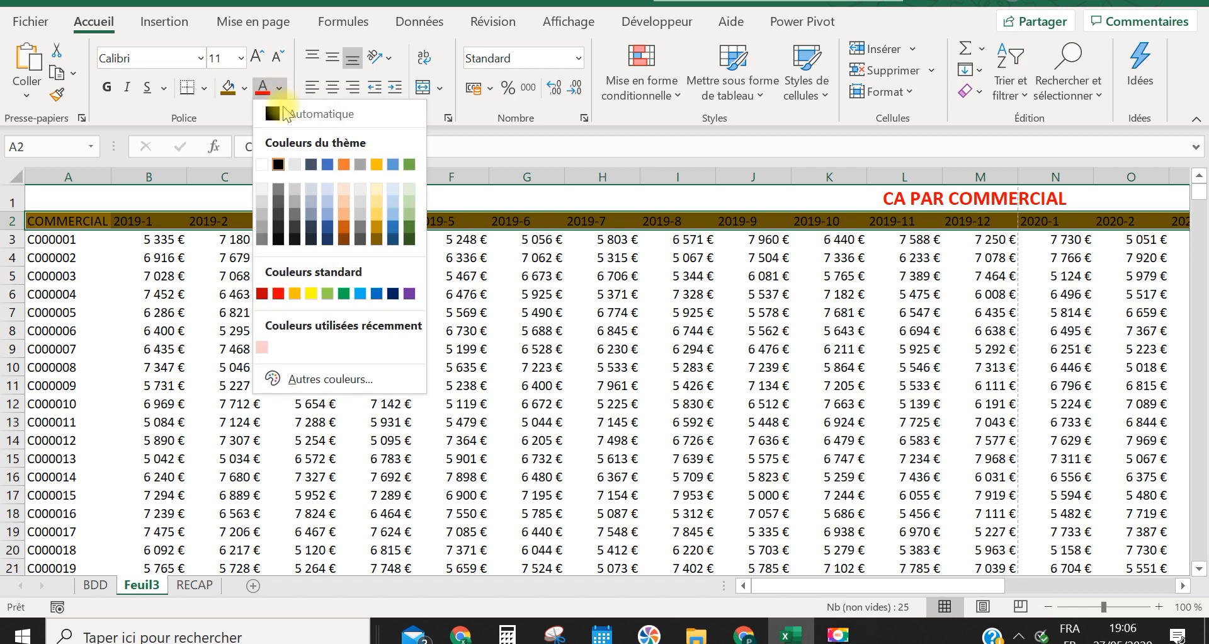
pyautogui.click(262, 165)
pyautogui.click(96, 238)
# Centre the header labels in A2:Y2 both vertically and horizontally
pyautogui.click(90, 218)
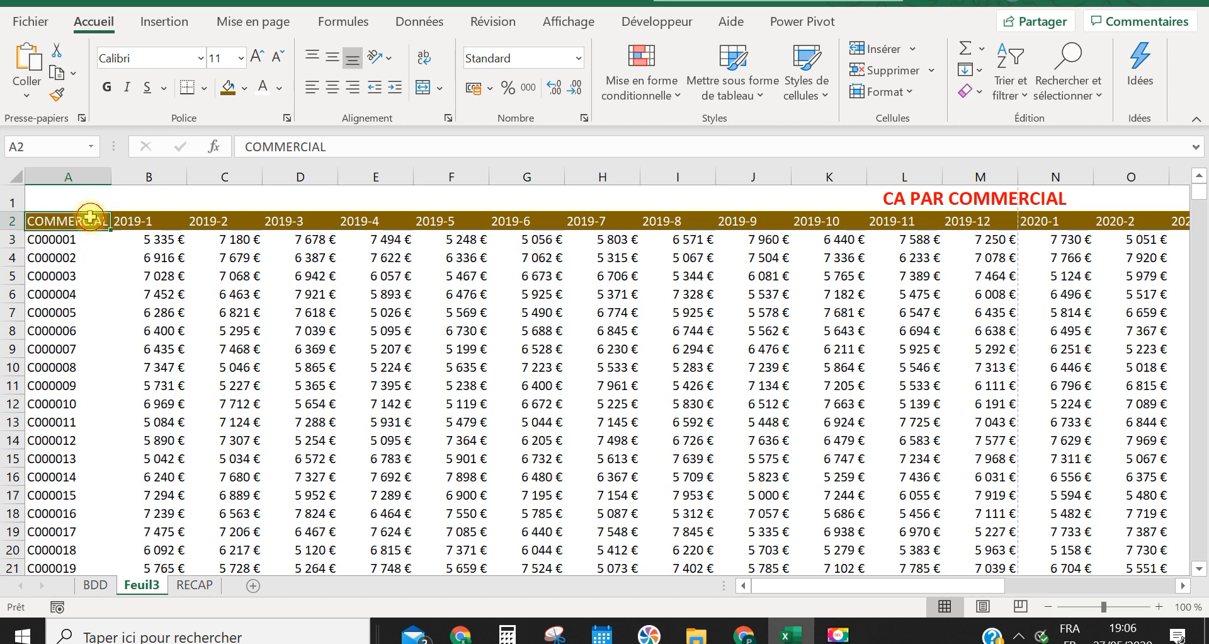
pyautogui.hotkey('ctrl', 'shift', 'Right')
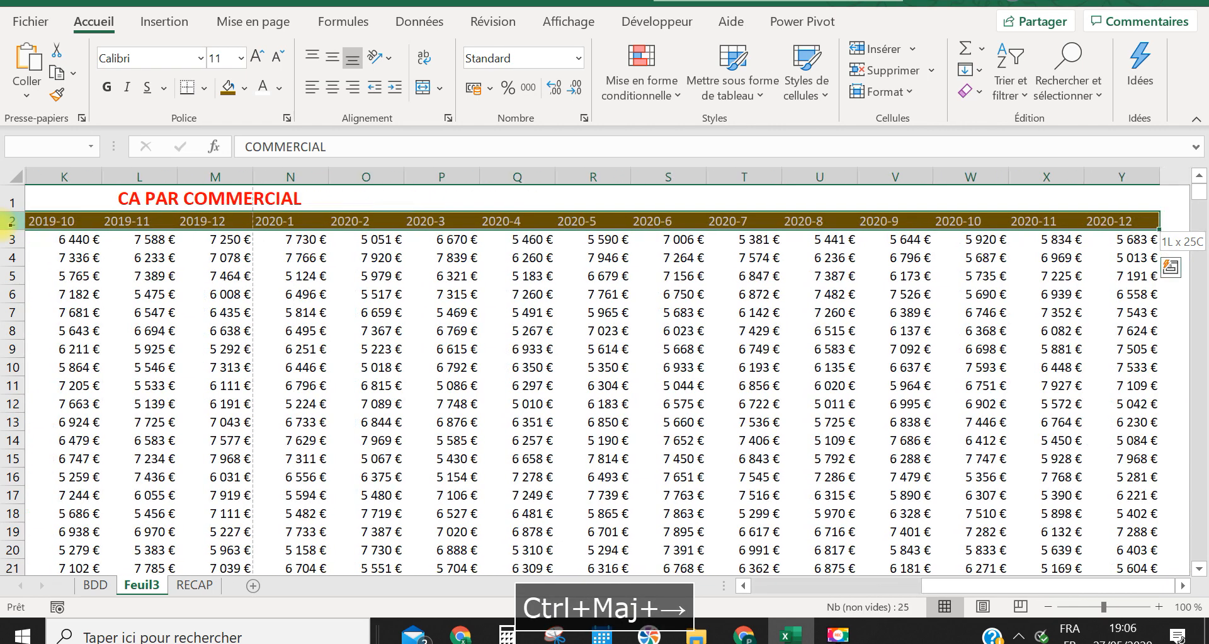
pyautogui.click(332, 61)
pyautogui.click(333, 87)
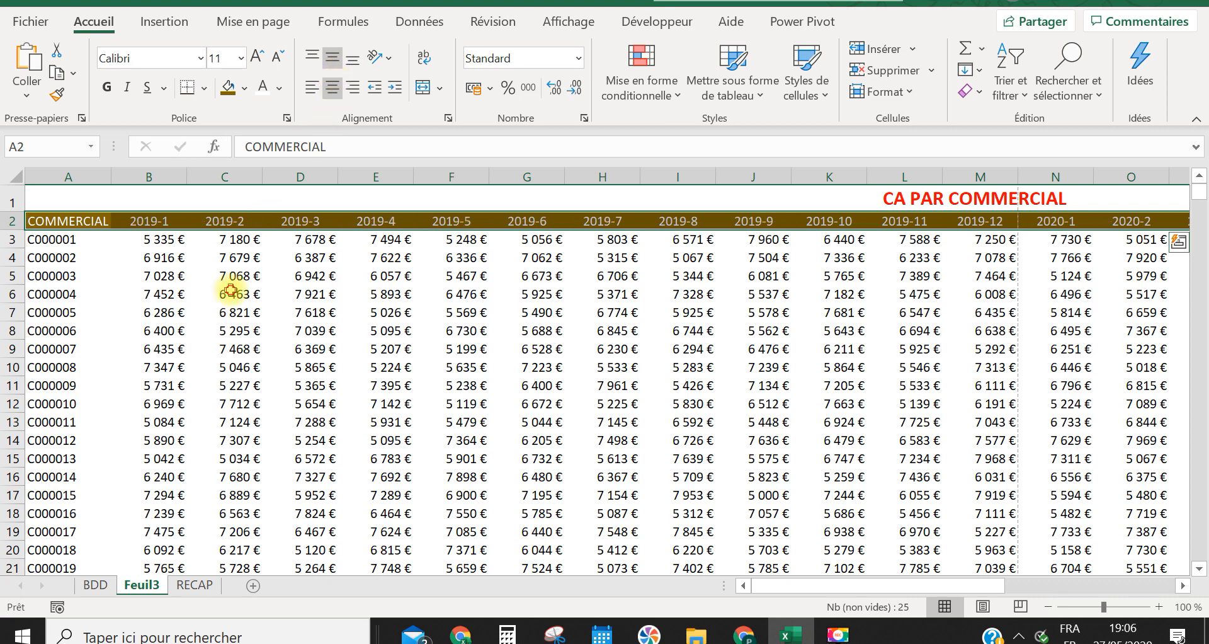
# Apply dotted left, inside vertical, right and bottom borders to all data rows in A3:Y502
pyautogui.click(71, 220)
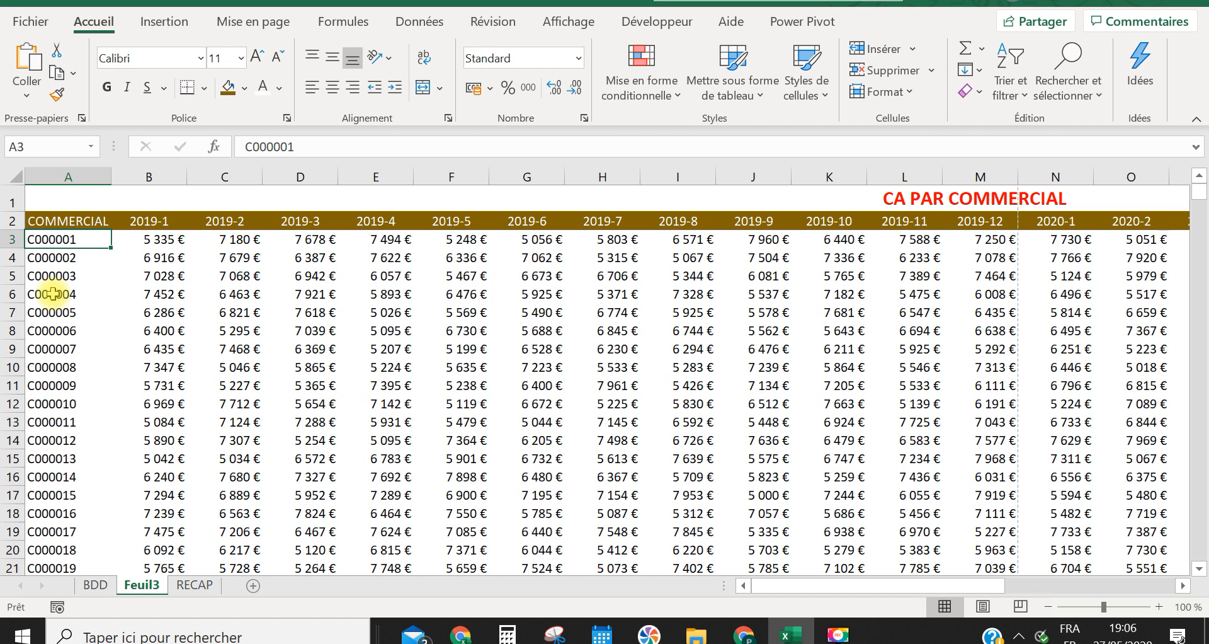
pyautogui.hotkey('ctrl', 'shift', 'Down')
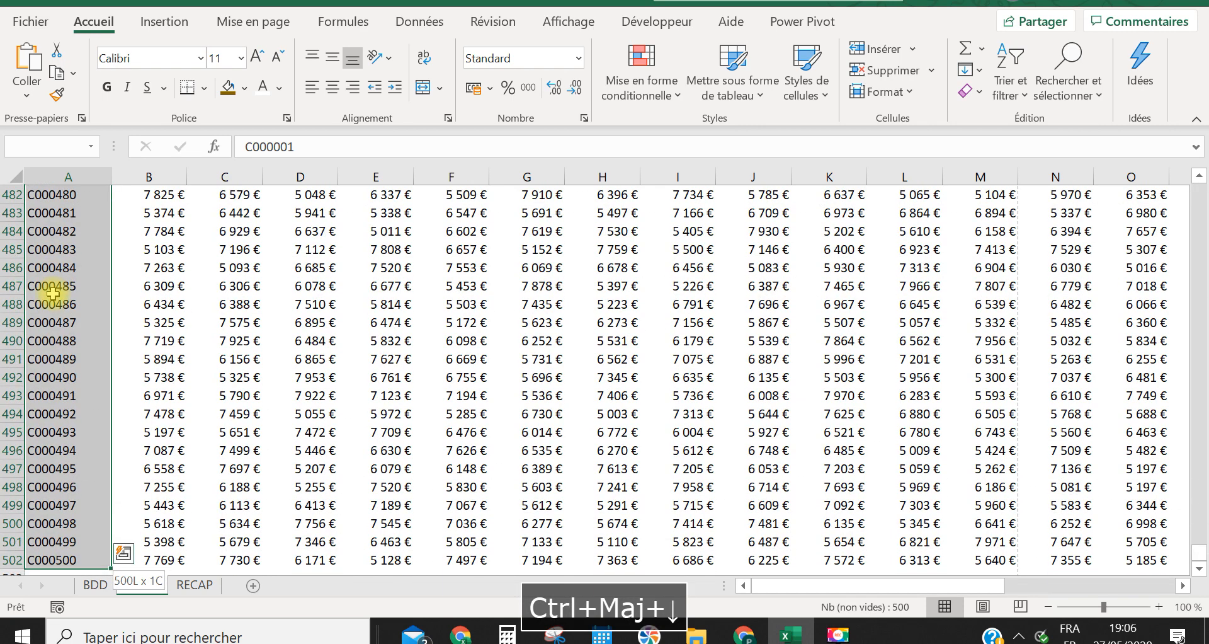
pyautogui.hotkey('ctrl', 'shift', 'Right')
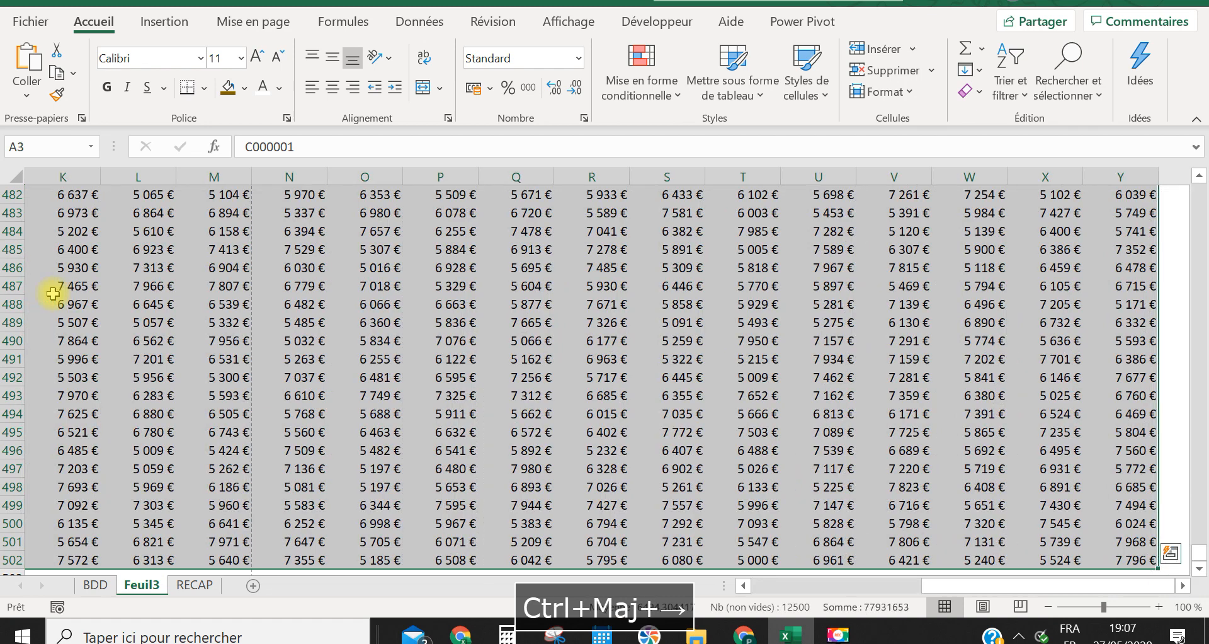
pyautogui.click(206, 92)
pyautogui.moveTo(239, 593)
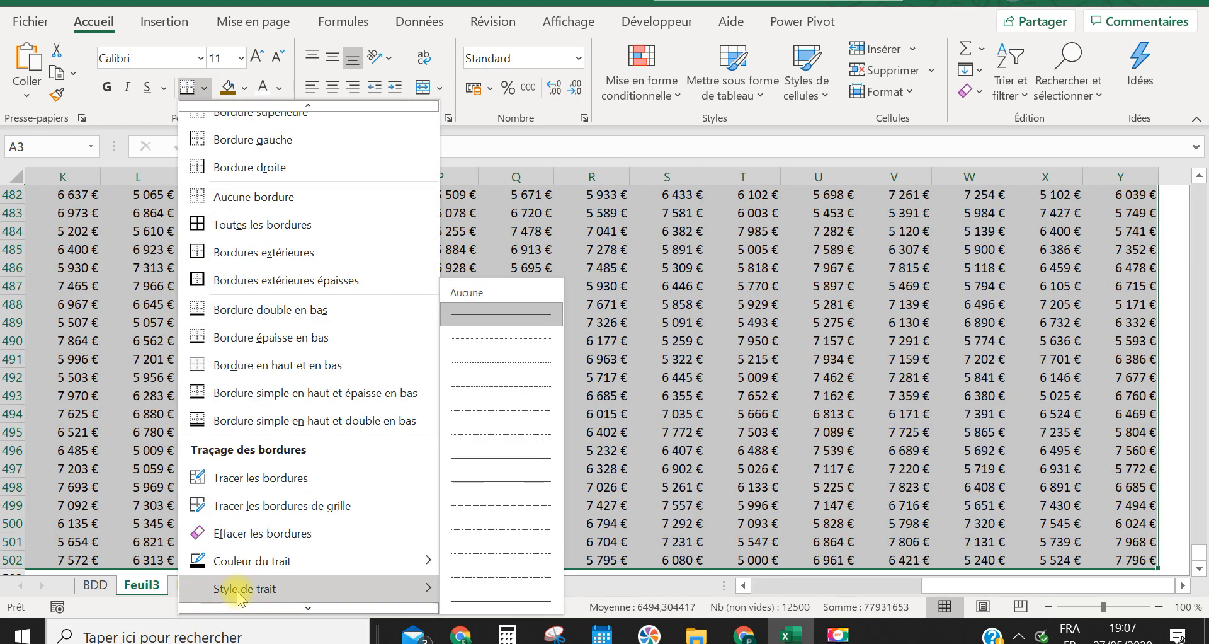
pyautogui.scroll(-1, 244, 595)
pyautogui.click(244, 597)
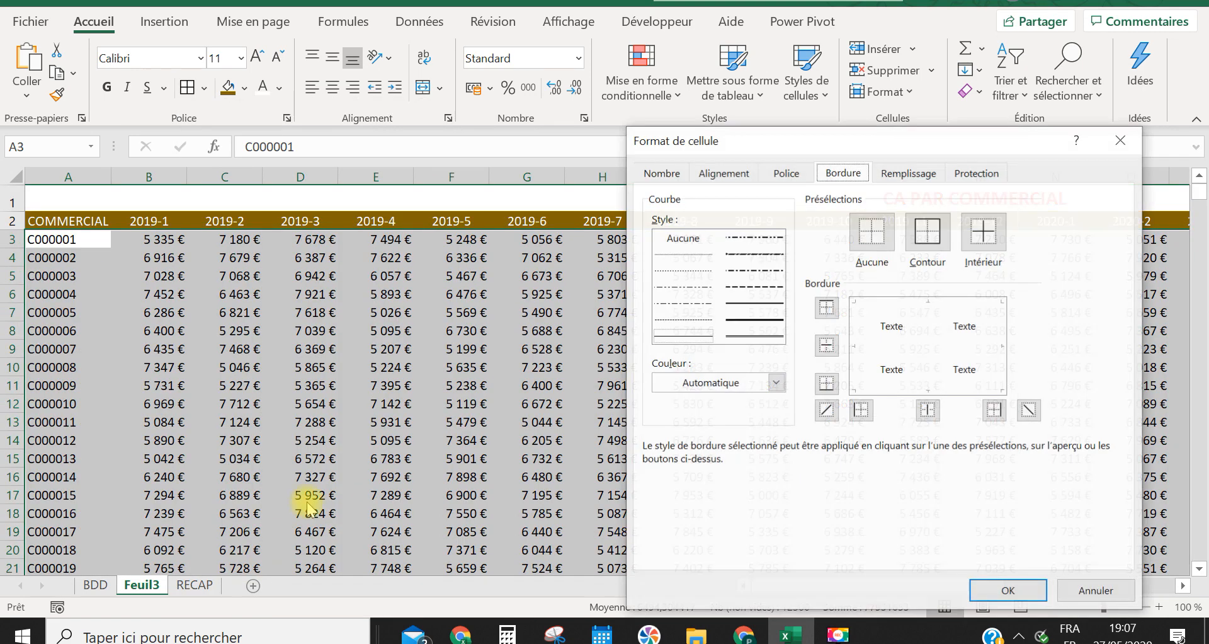
pyautogui.click(683, 270)
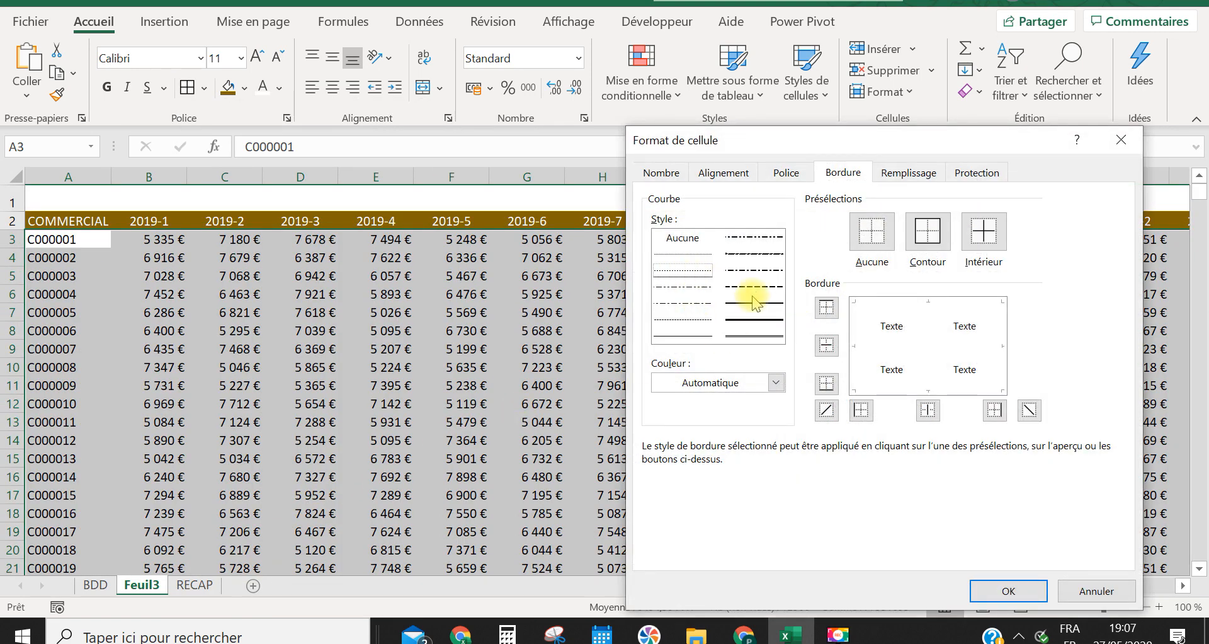
pyautogui.click(855, 331)
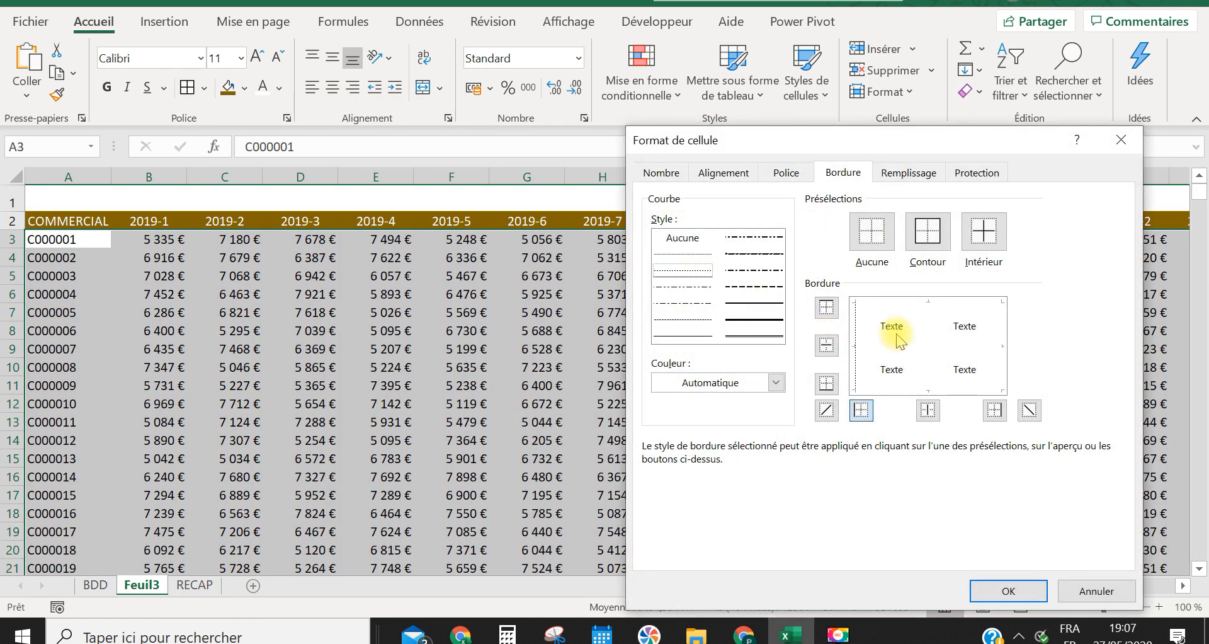
pyautogui.click(929, 331)
pyautogui.click(1001, 346)
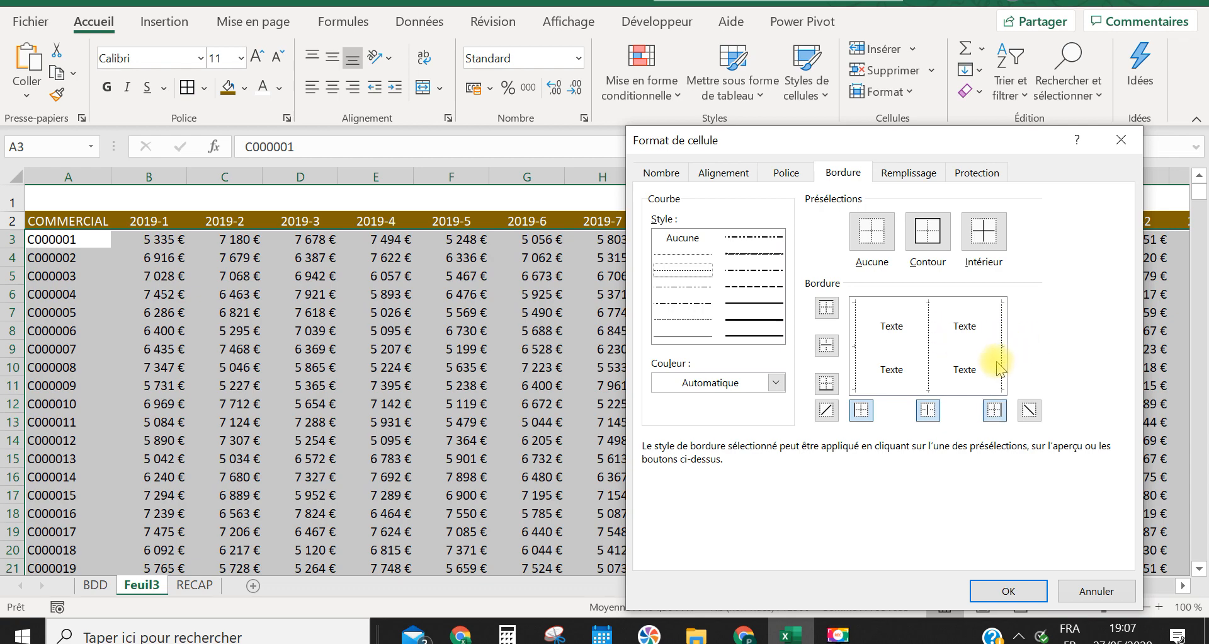
pyautogui.click(943, 390)
pyautogui.click(1008, 591)
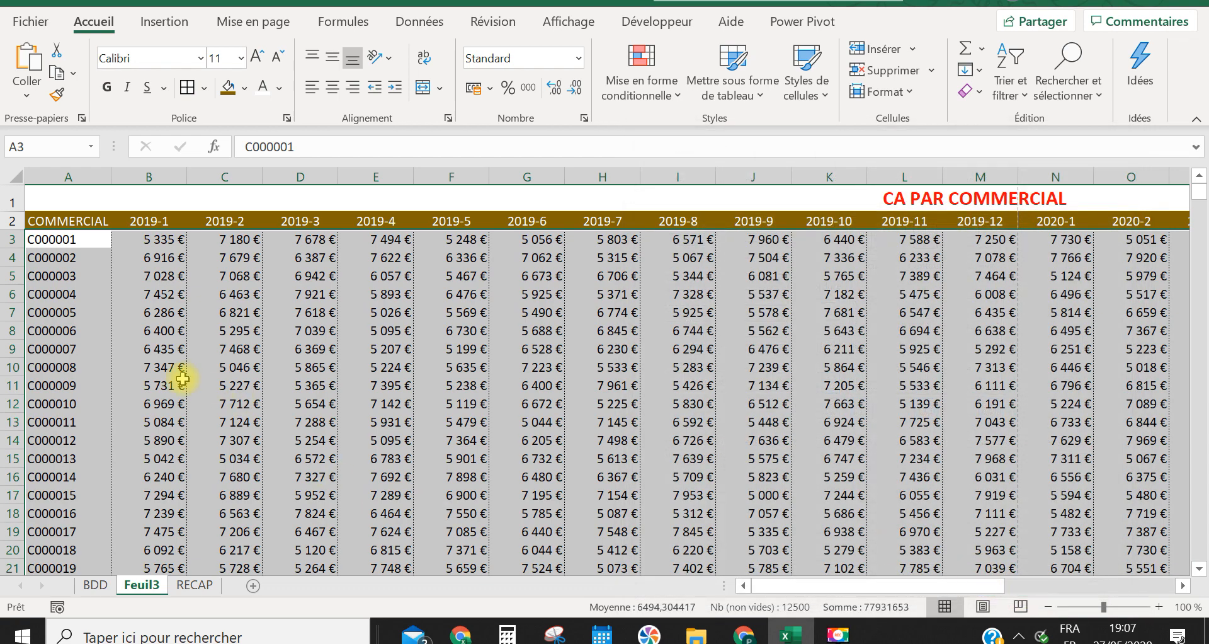
pyautogui.click(182, 381)
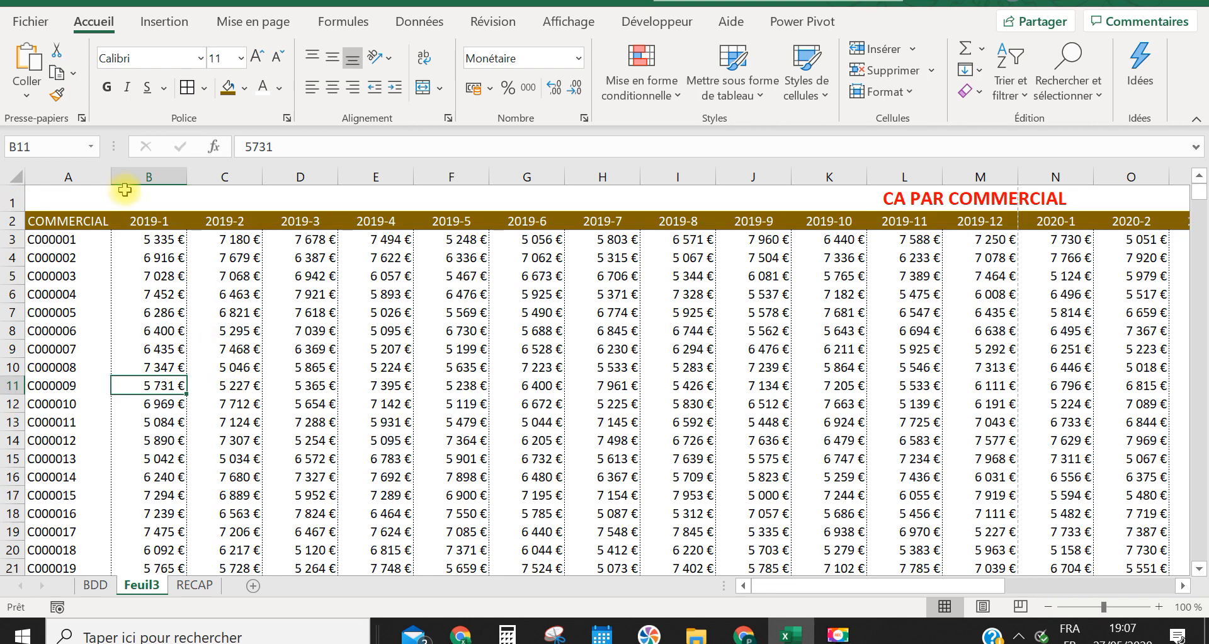
pyautogui.scroll(-4, 116, 289)
pyautogui.scroll(4, 115, 295)
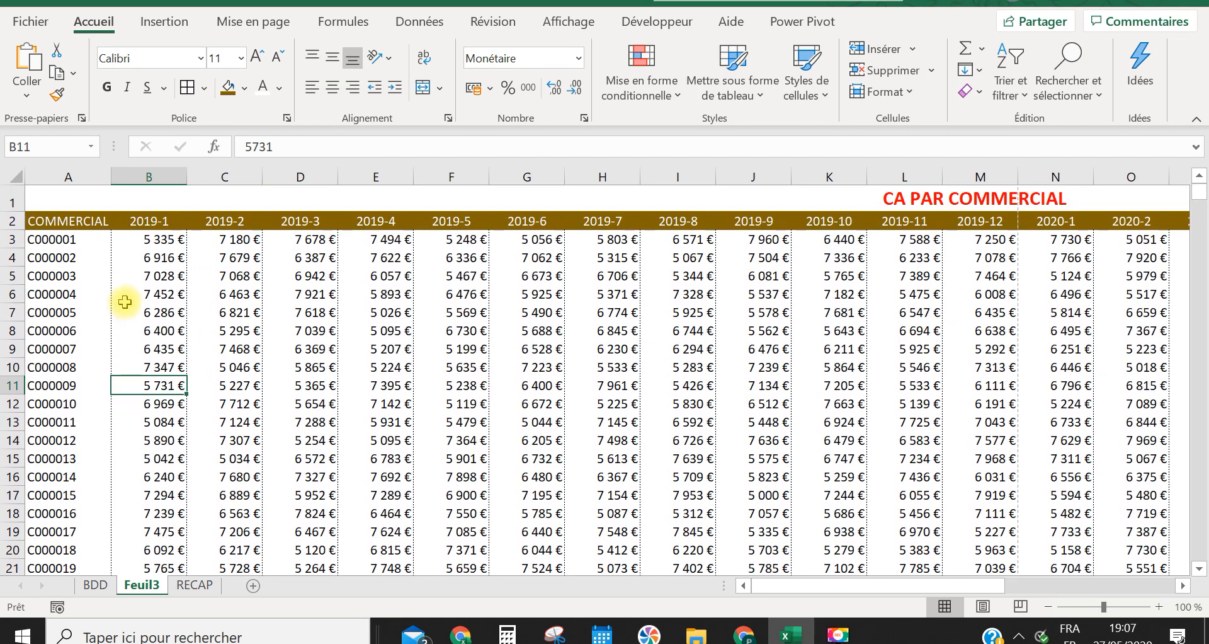
# Freeze the panes at A3 so the title and header rows above it stay visible while scrolling
pyautogui.click(75, 240)
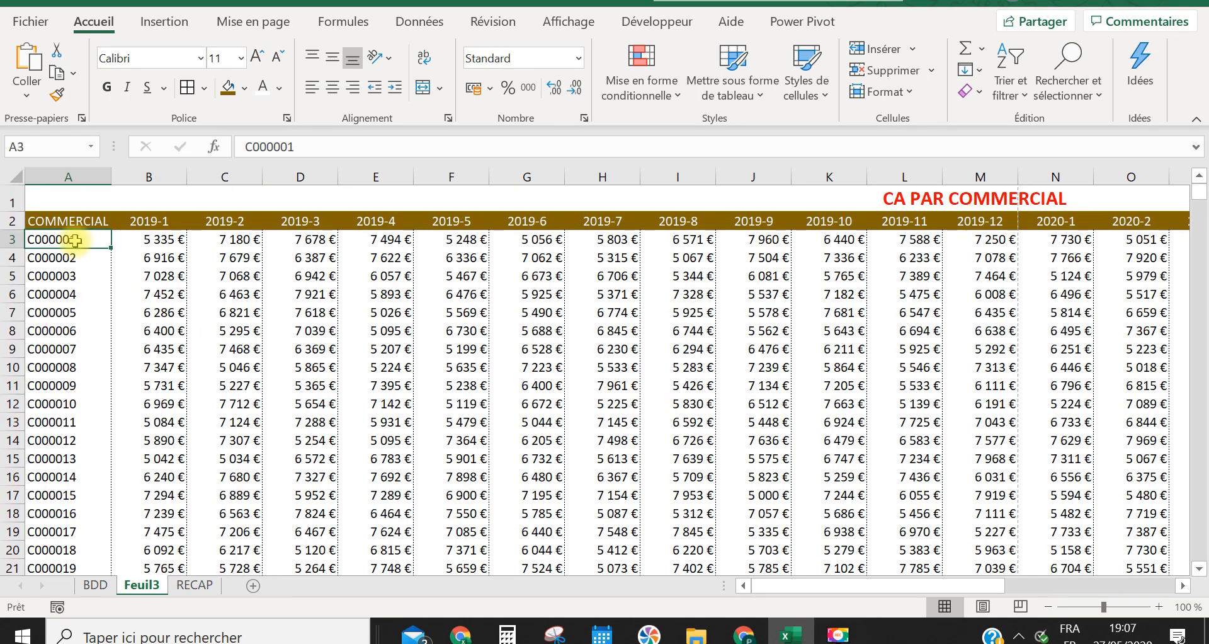
pyautogui.click(570, 24)
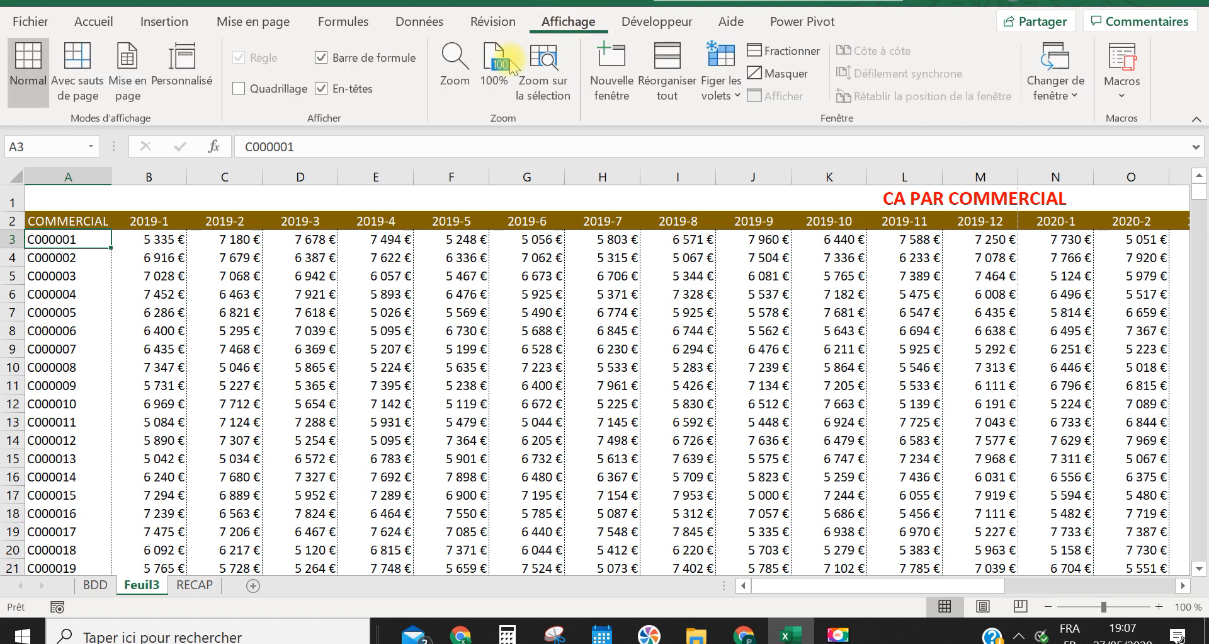
pyautogui.click(736, 94)
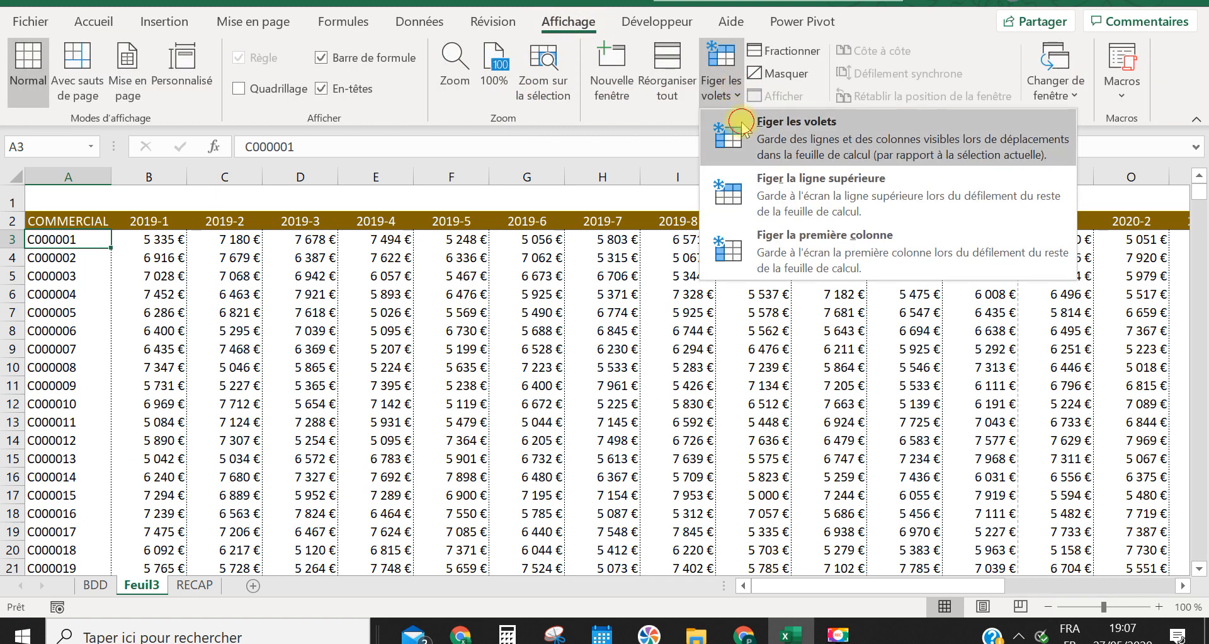
pyautogui.click(737, 126)
# Look through the table's rows to check how the frozen title and header rows behave
pyautogui.scroll(-8, 243, 371)
pyautogui.scroll(-6, 243, 374)
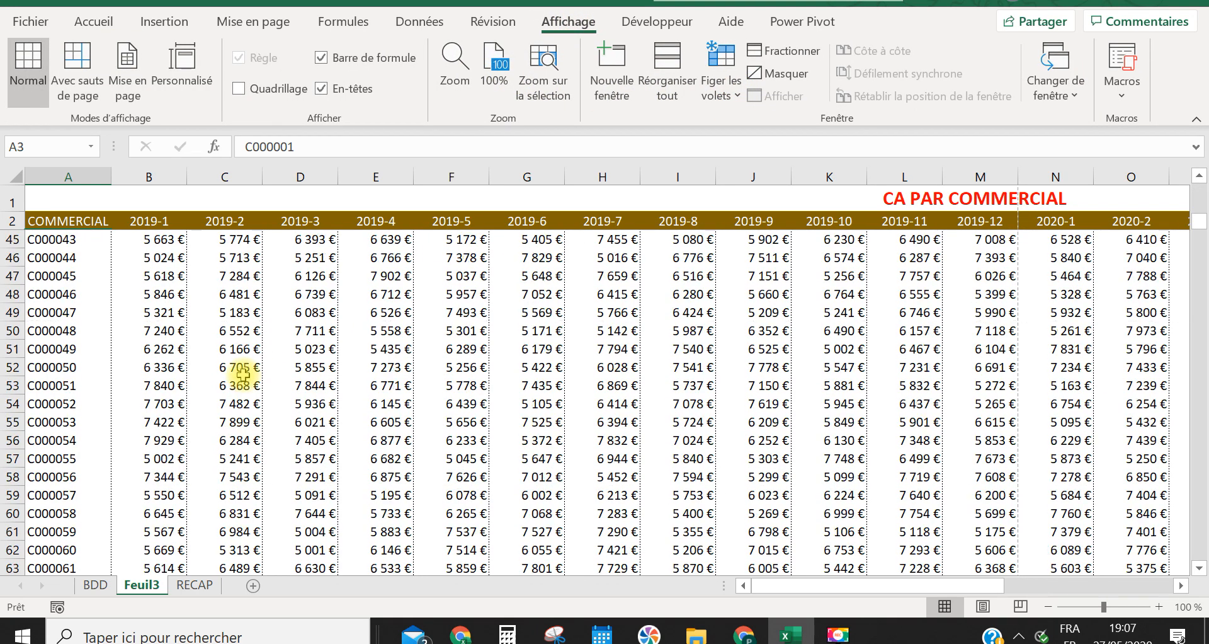
pyautogui.scroll(5, 235, 372)
pyautogui.click(53, 221)
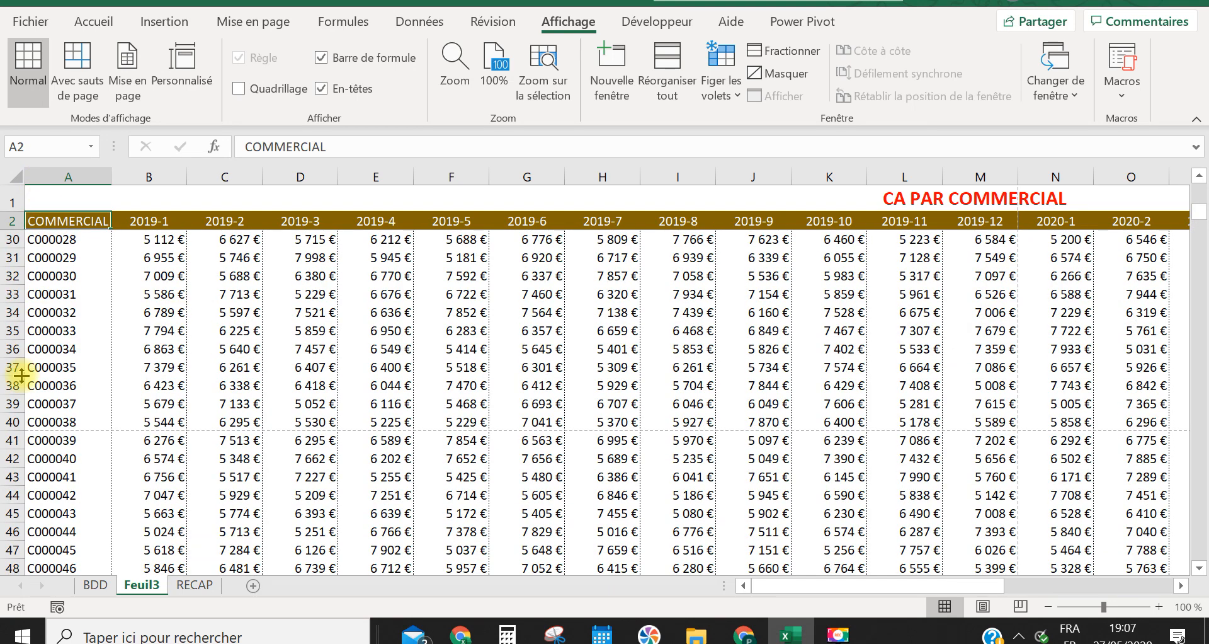
pyautogui.press('Down')
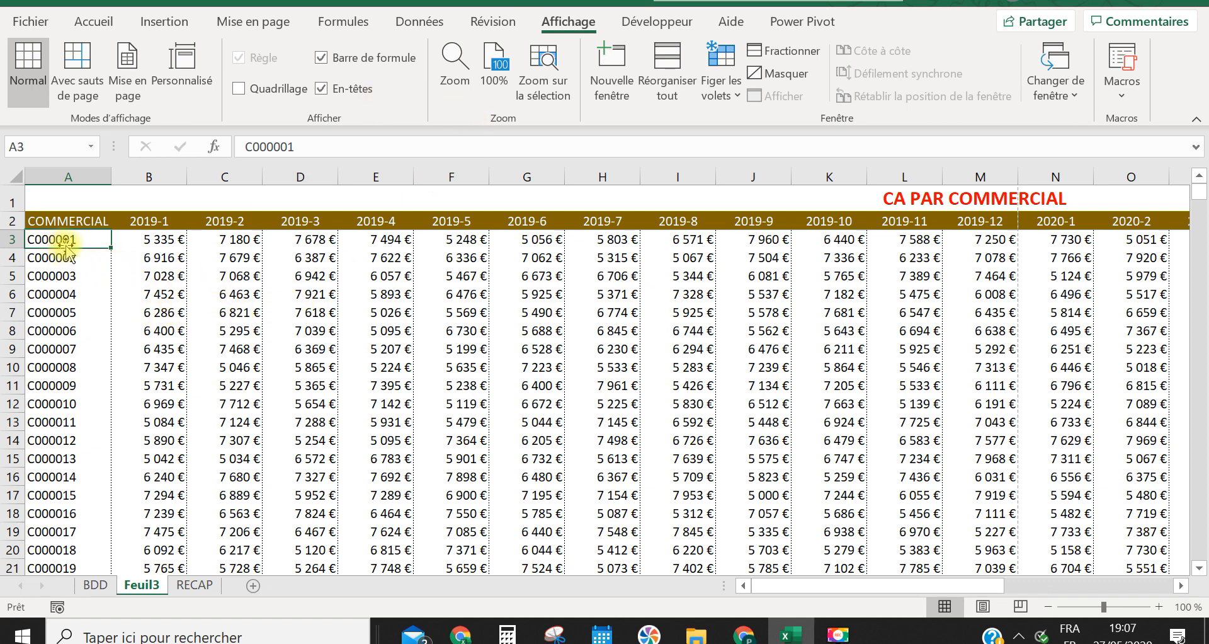
pyautogui.scroll(-12, 157, 265)
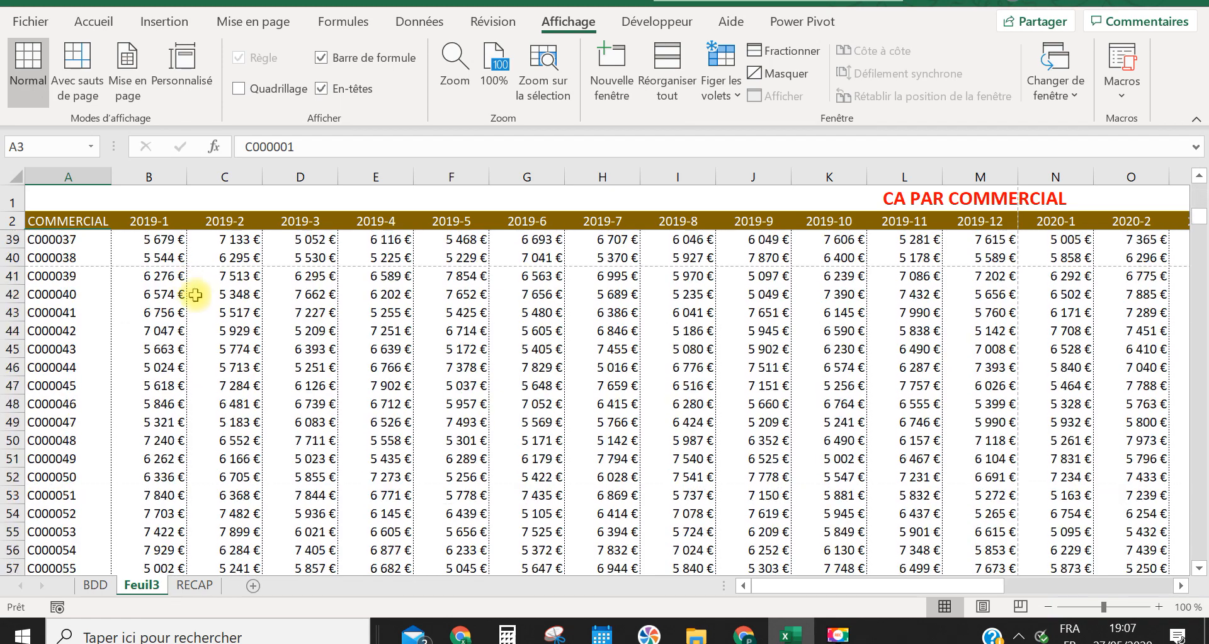
pyautogui.scroll(-17, 208, 309)
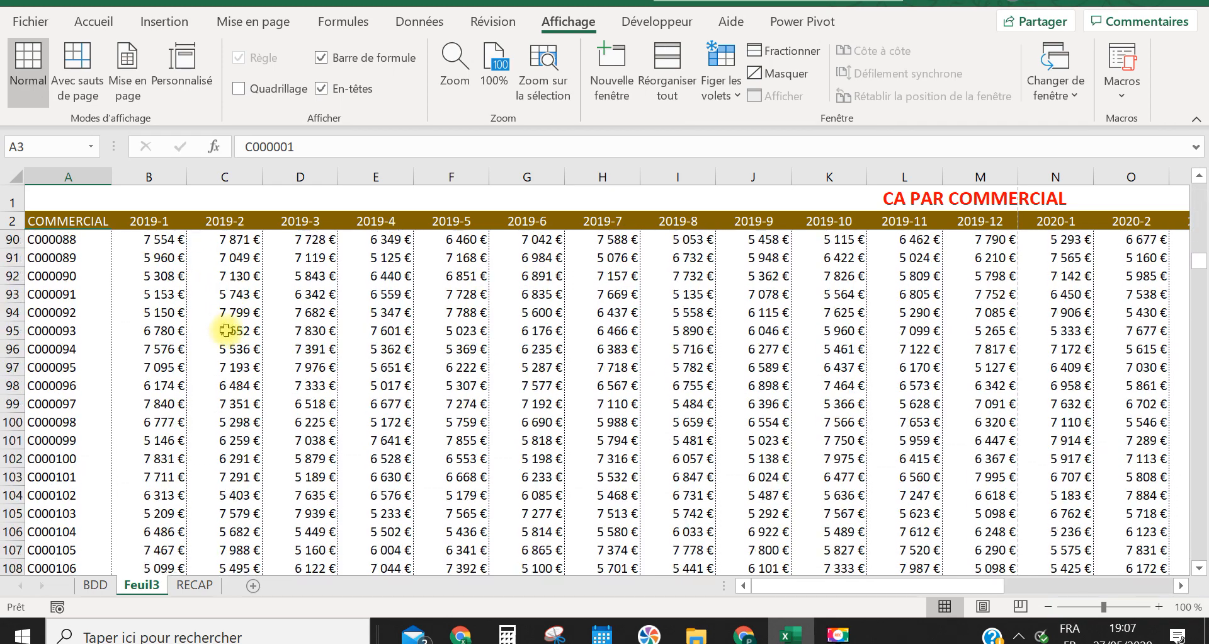
pyautogui.scroll(20, 226, 327)
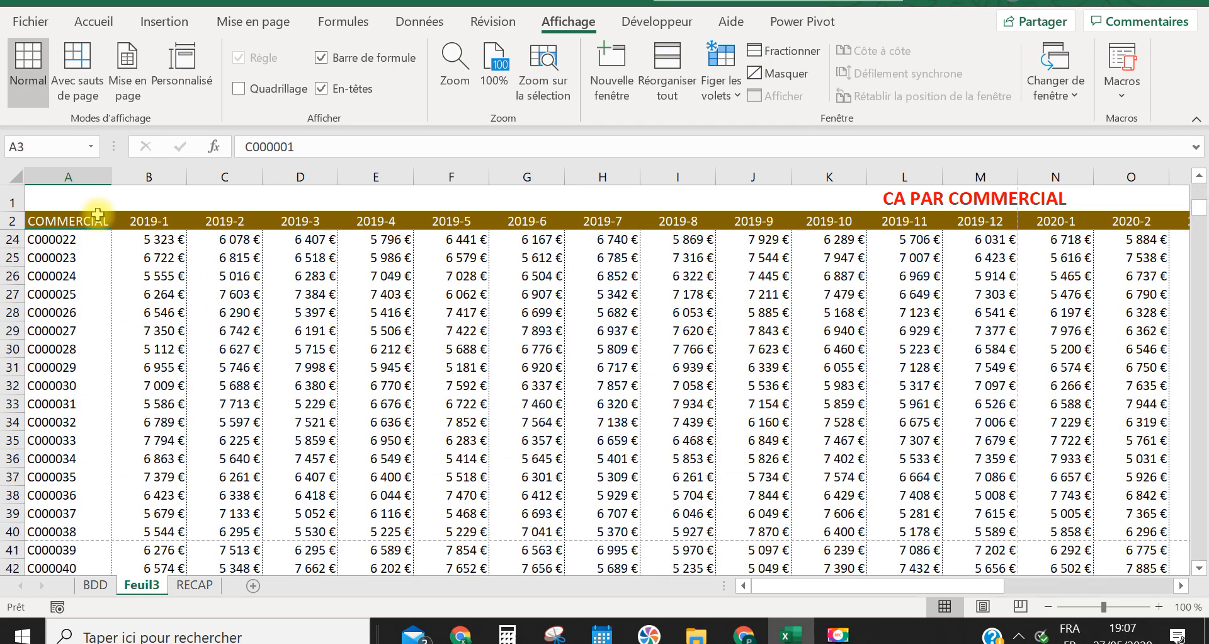
pyautogui.scroll(7, 49, 243)
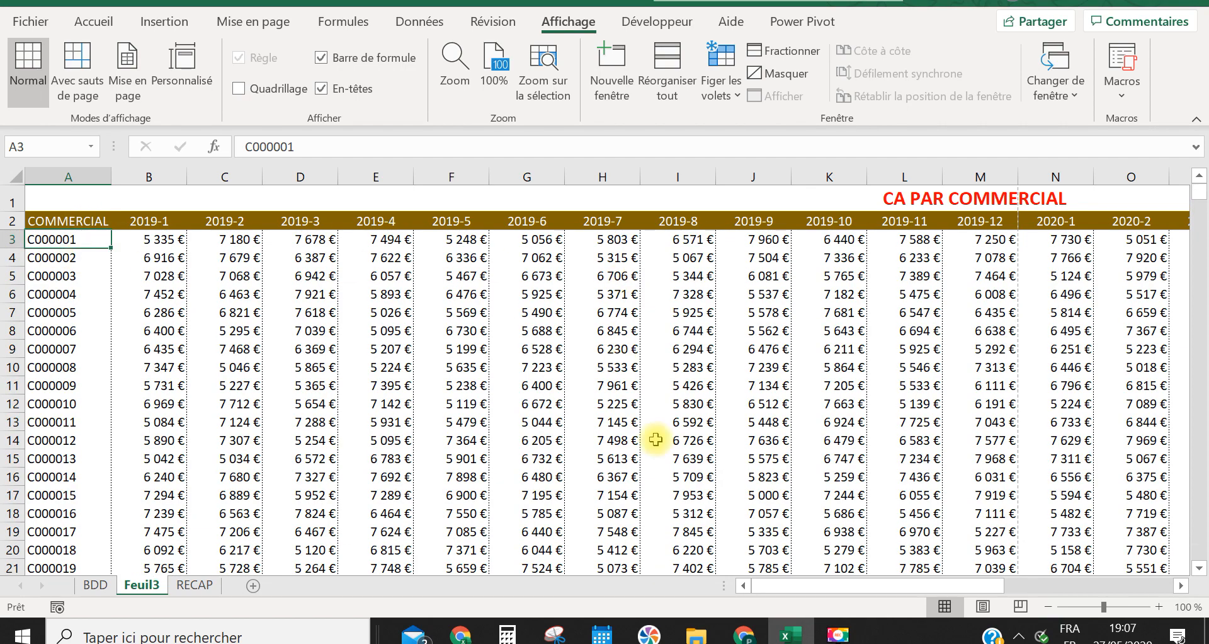
pyautogui.moveTo(845, 588); pyautogui.dragTo(565, 602)
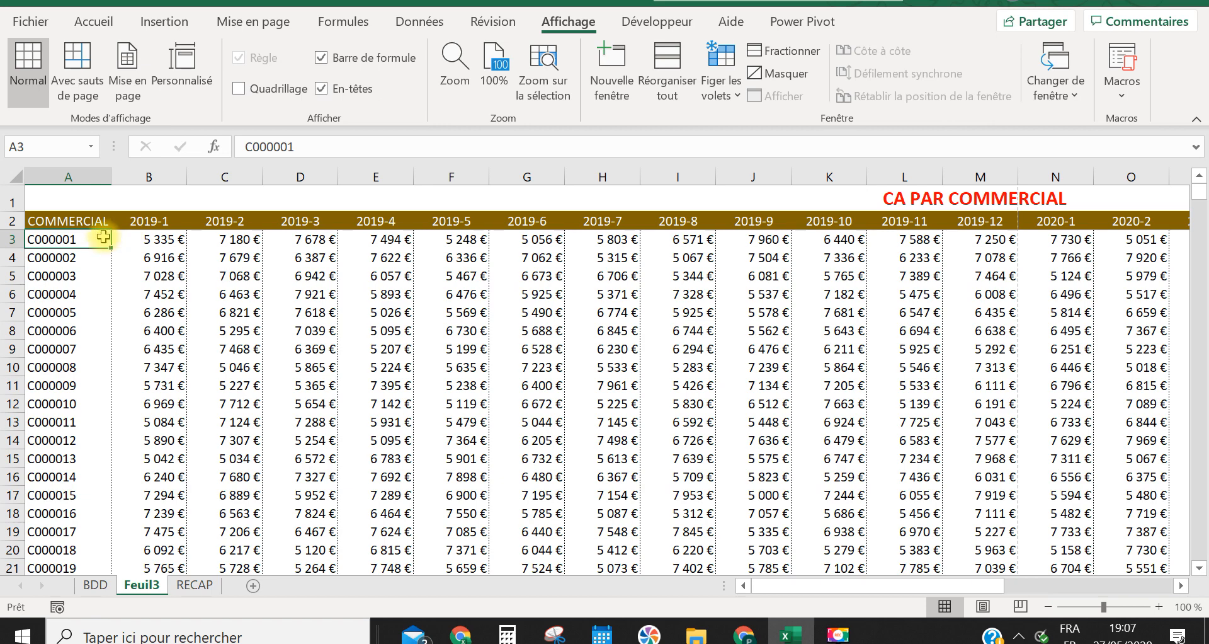
# Check in the print preview how many of the table's columns fit on the landscape A4 page
pyautogui.hotkey('ctrl', 'p')
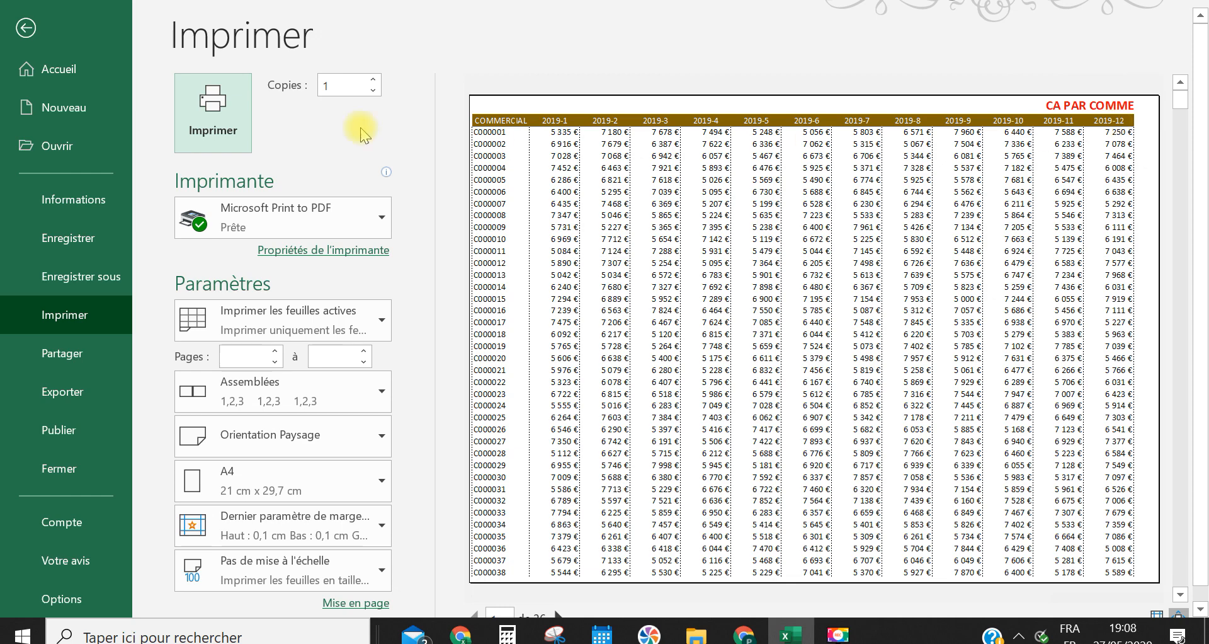
pyautogui.click(25, 31)
pyautogui.click(697, 385)
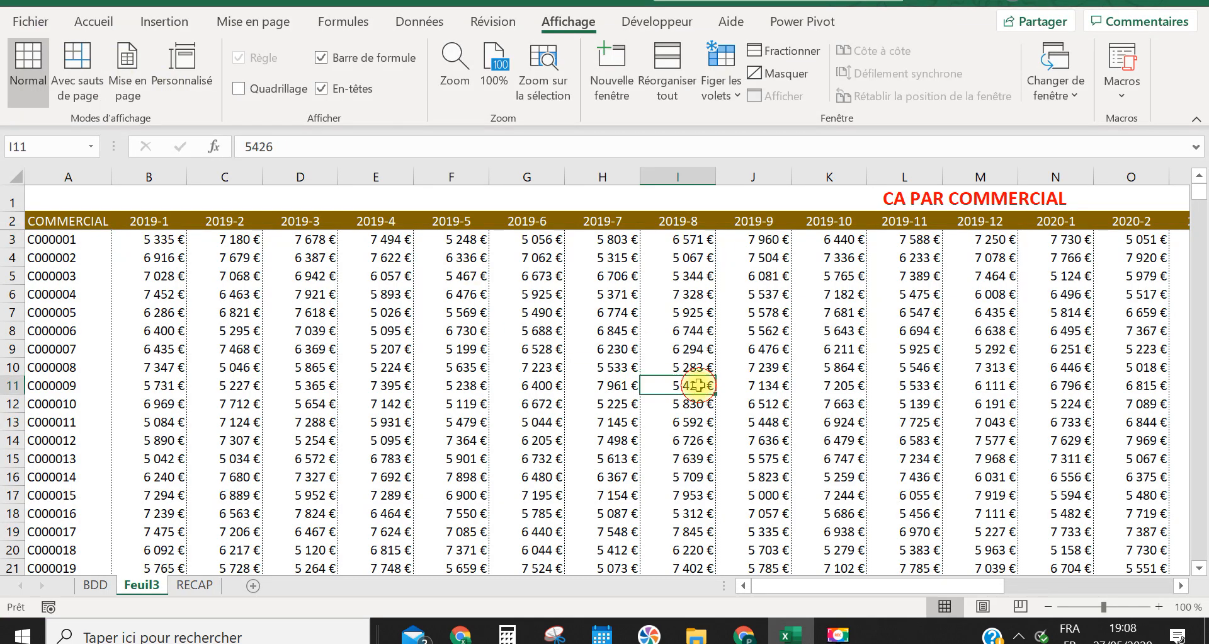
# Reduce the sheet's print scale to 85 % and check the page fit in the print preview
pyautogui.click(245, 20)
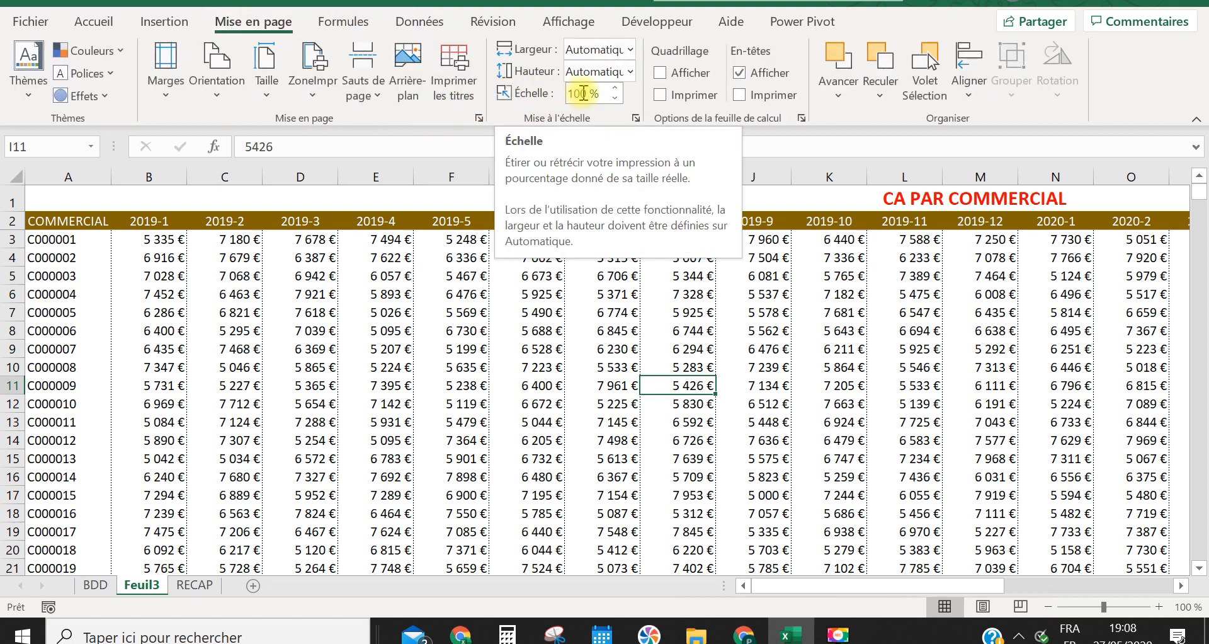
pyautogui.click(614, 100)
pyautogui.click(615, 99)
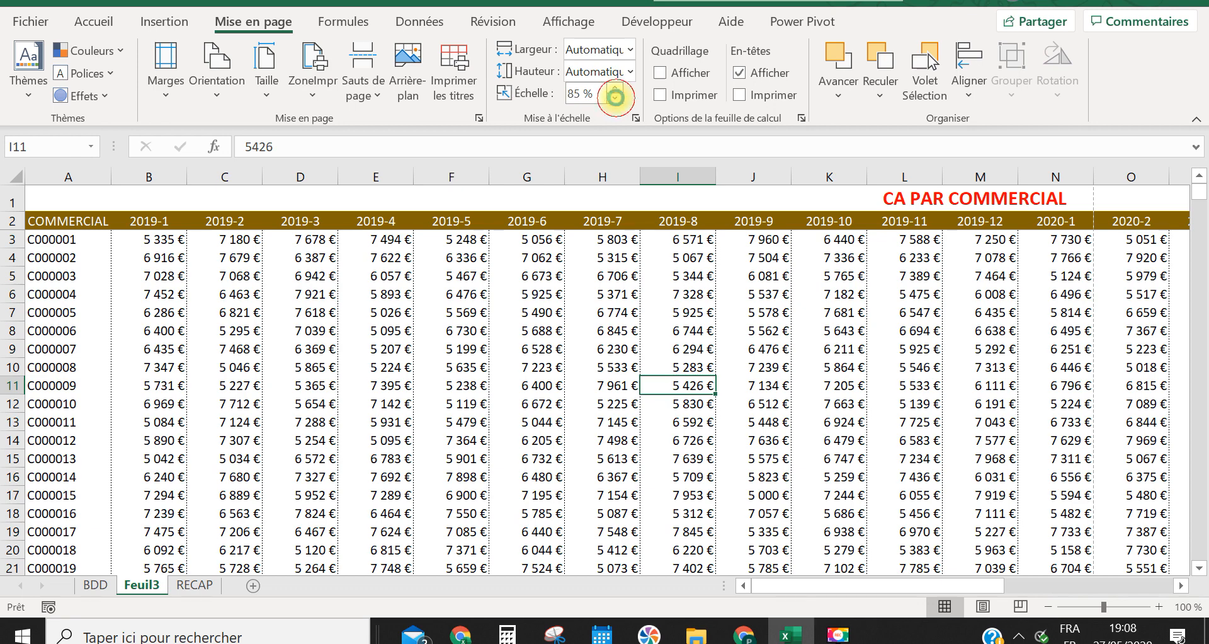
pyautogui.click(561, 225)
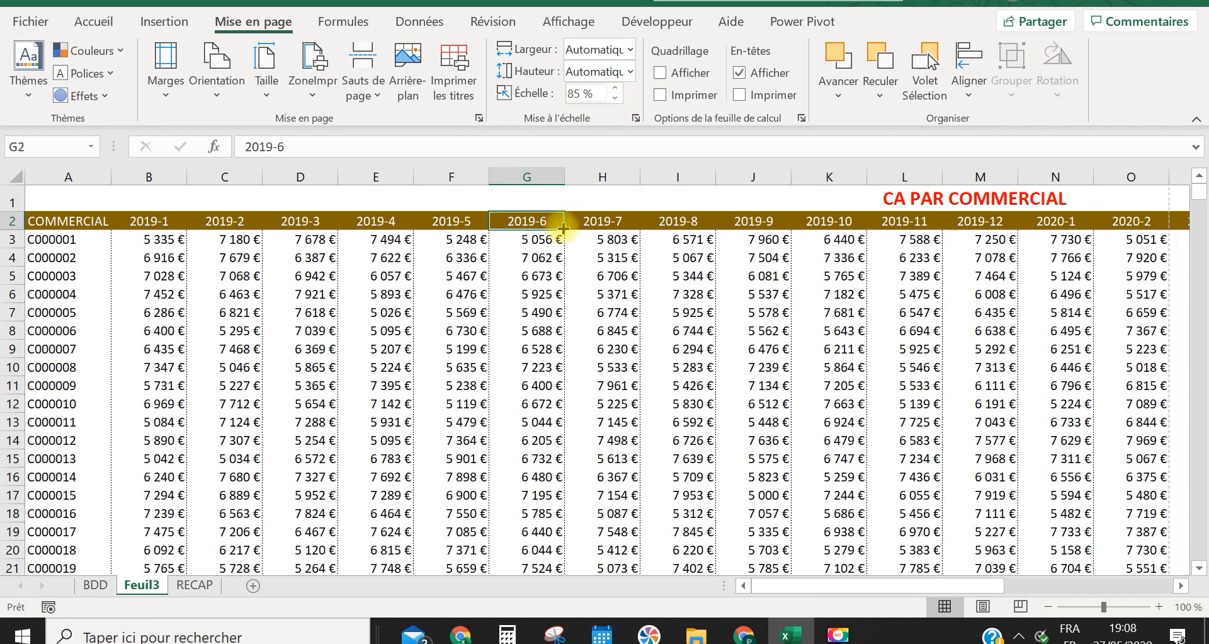
pyautogui.hotkey('ctrl', 'p')
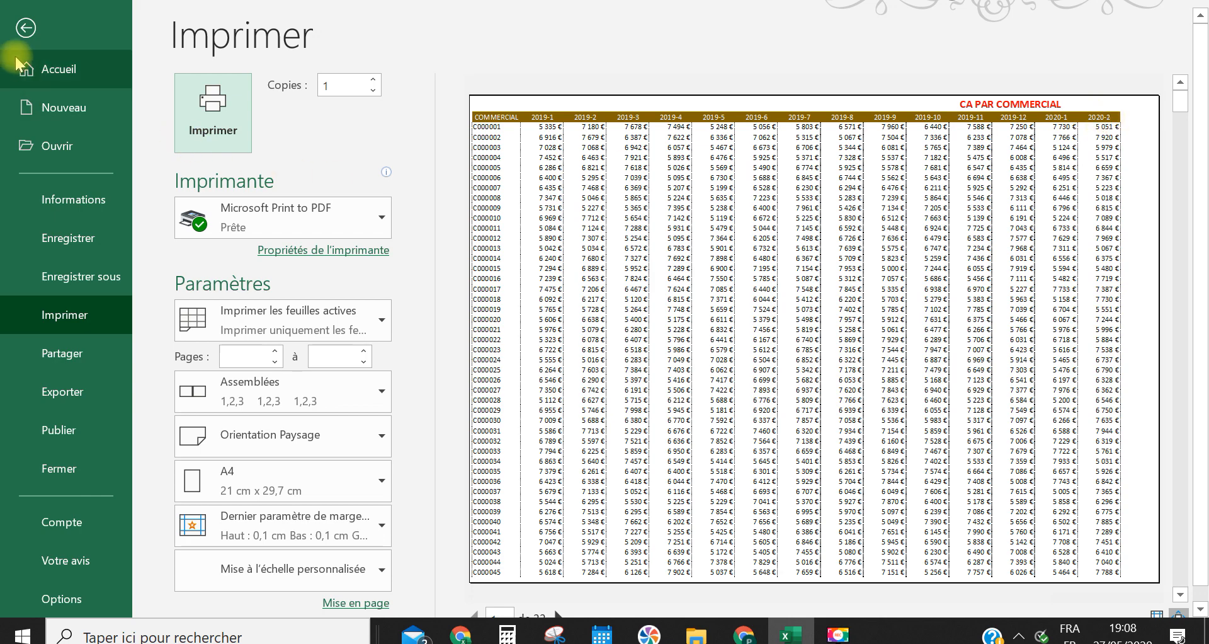
pyautogui.click(25, 28)
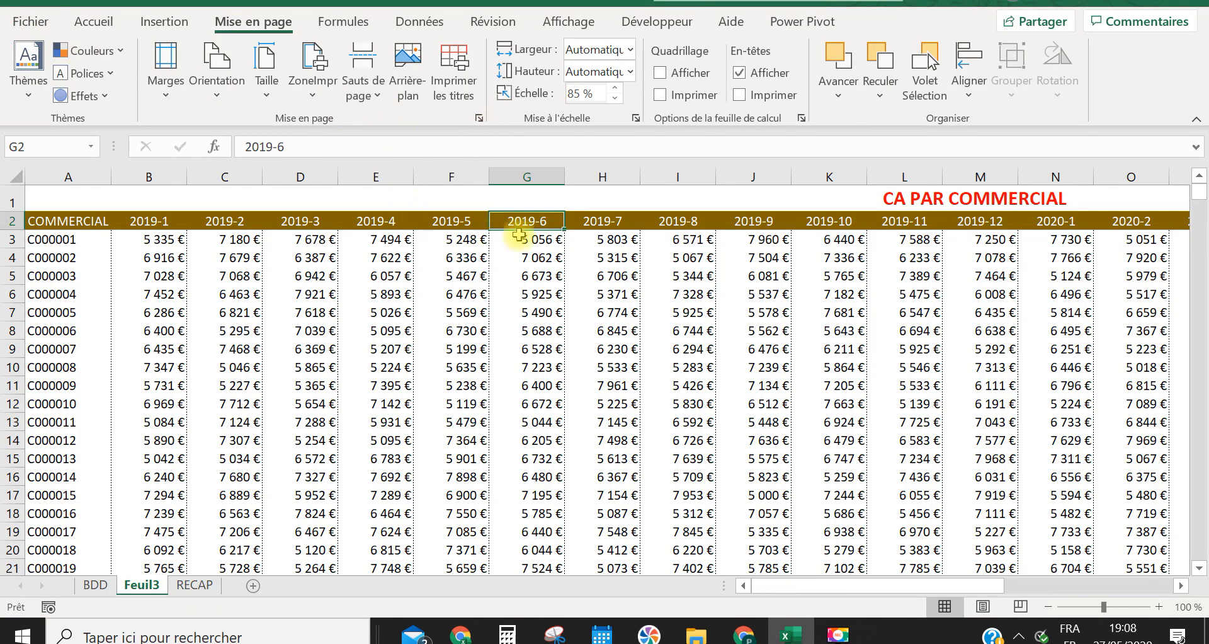
# Reduce the sheet's print scale to 70 % and check the page fit in the print preview
pyautogui.click(613, 100)
pyautogui.click(480, 295)
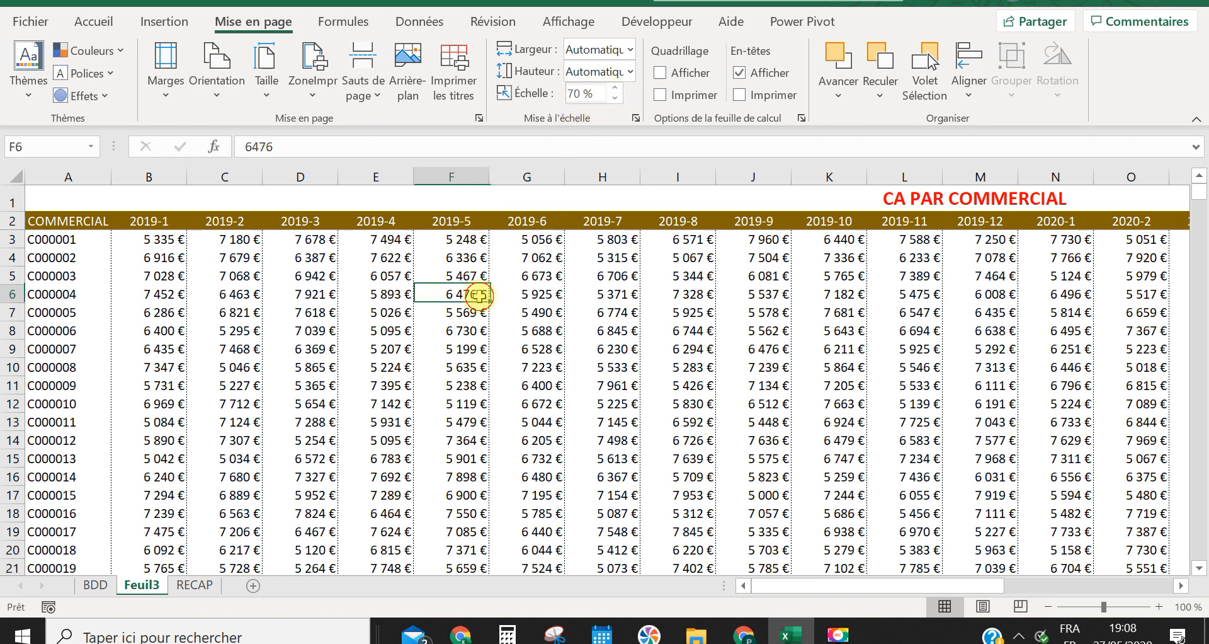
pyautogui.hotkey('ctrl', 'p')
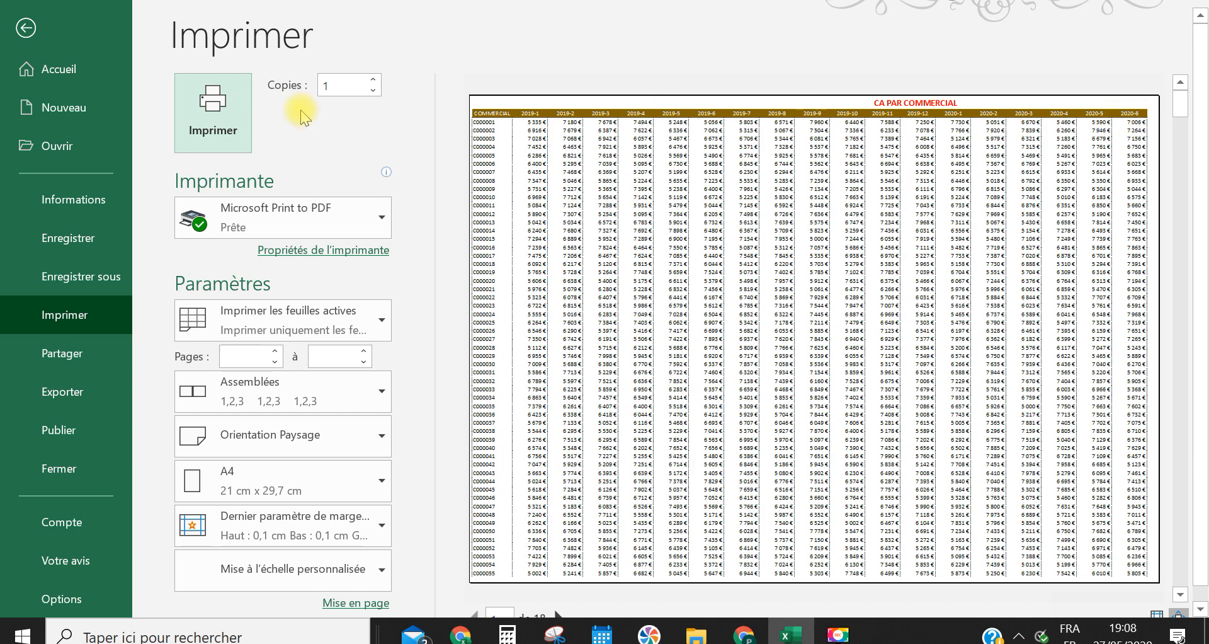
pyautogui.click(26, 28)
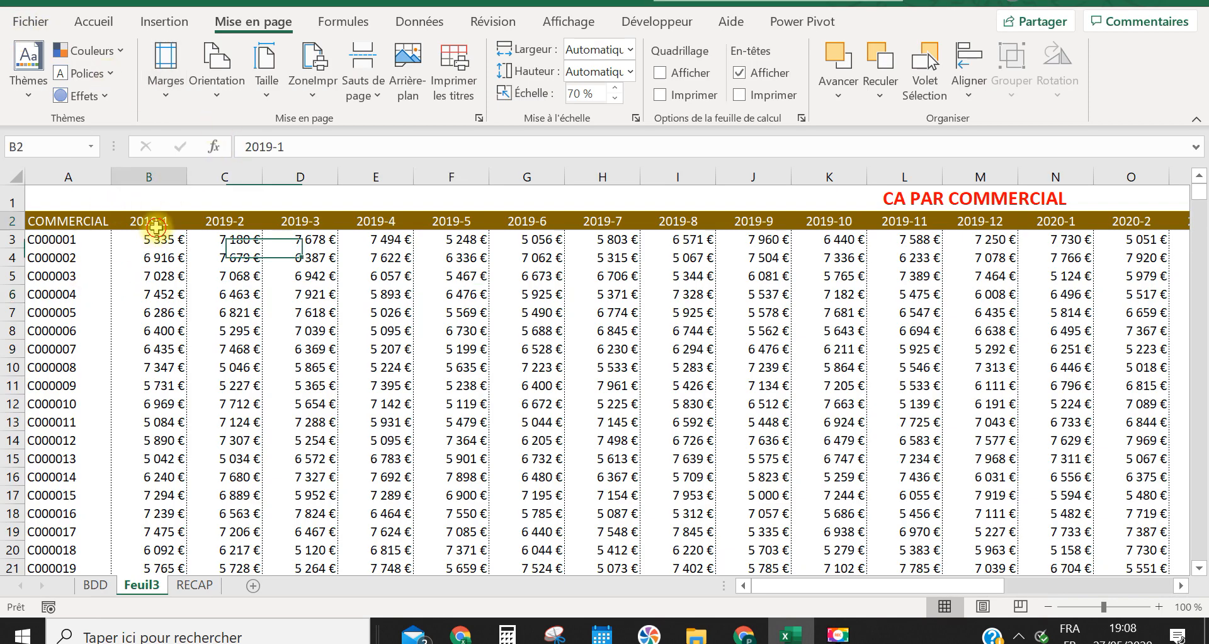
# Set the month labels in header cells B2:Y2 to font size 12 and check them in the print preview
pyautogui.hotkey('ctrl', 'shift', 'Right')
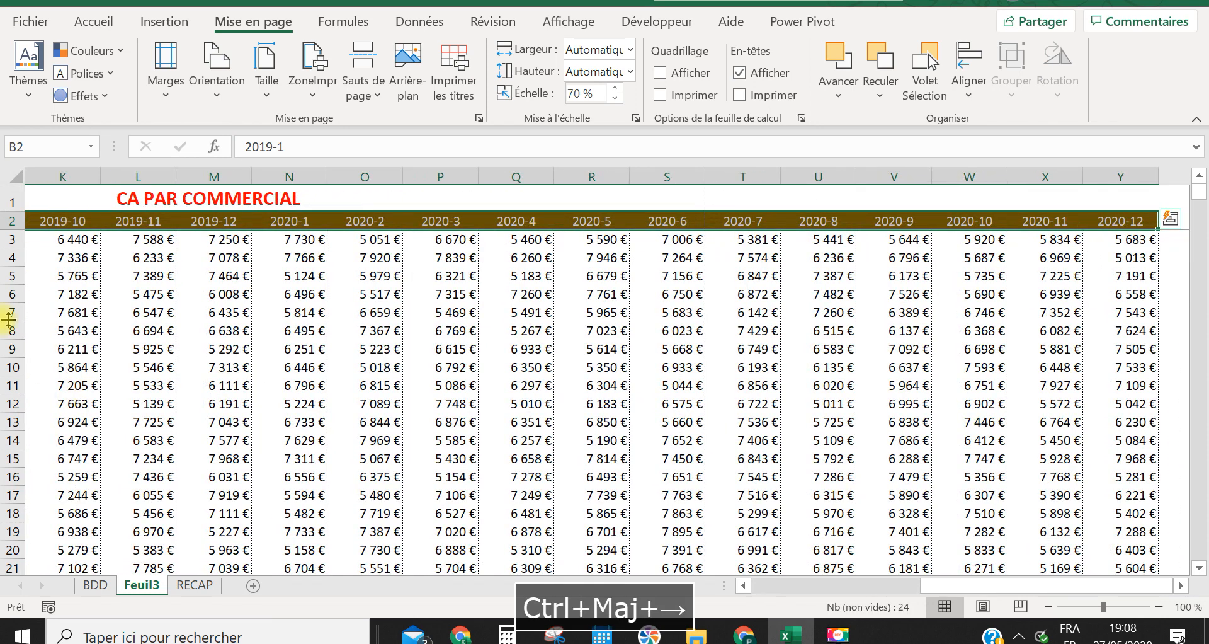
pyautogui.click(93, 19)
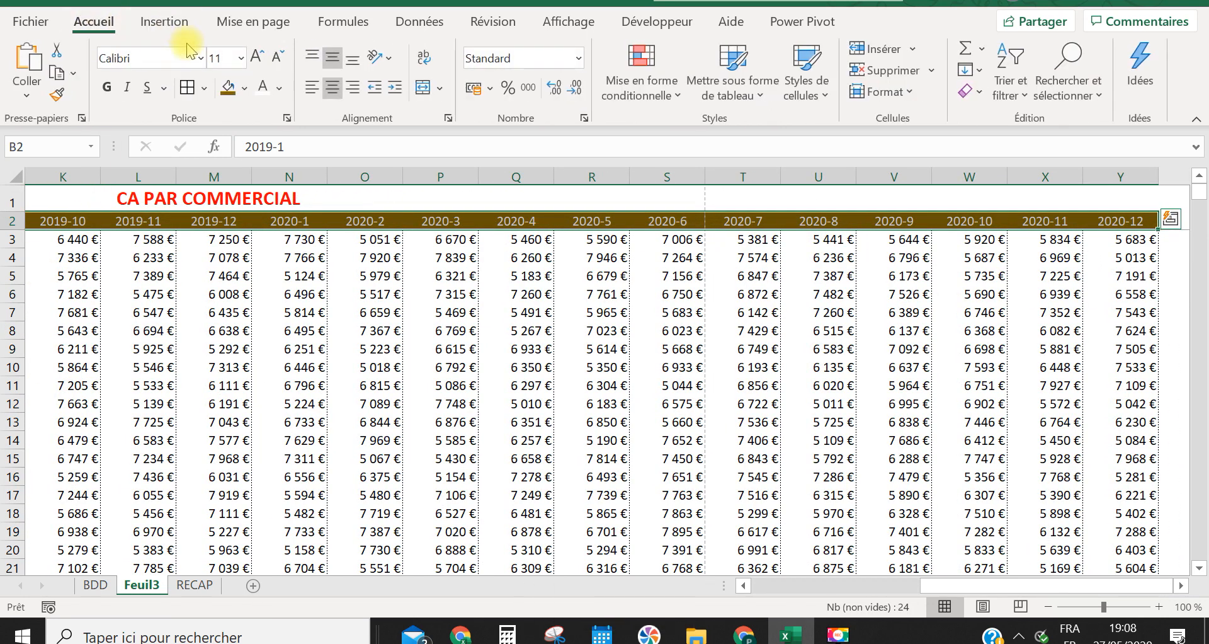
pyautogui.click(241, 58)
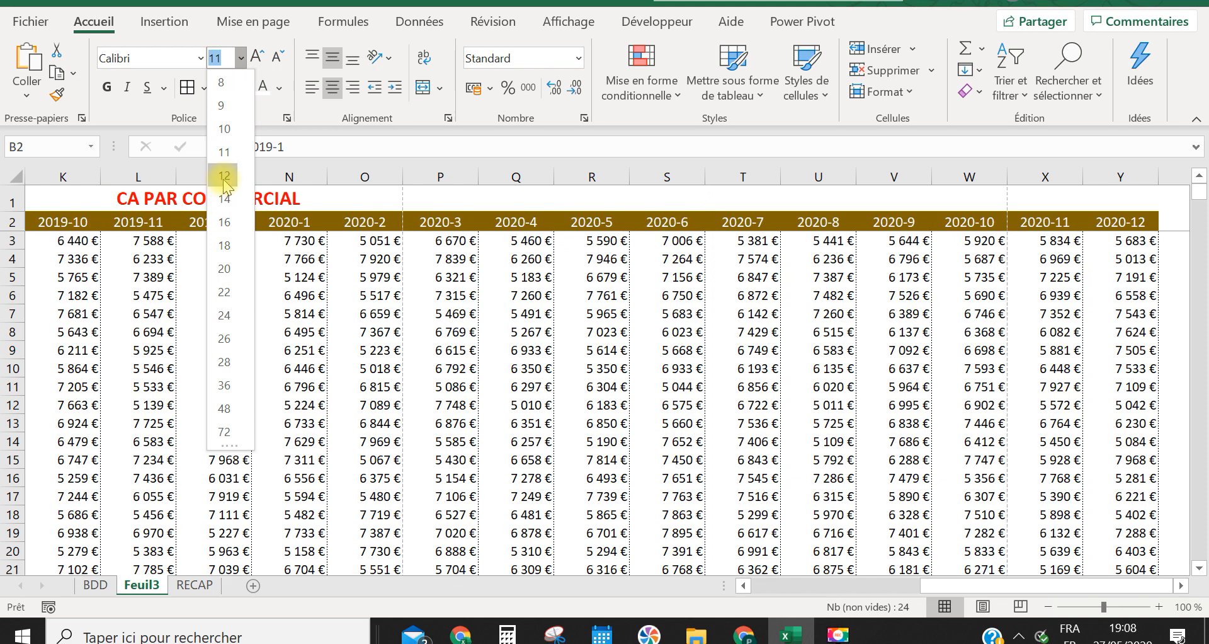
pyautogui.click(225, 178)
pyautogui.click(280, 315)
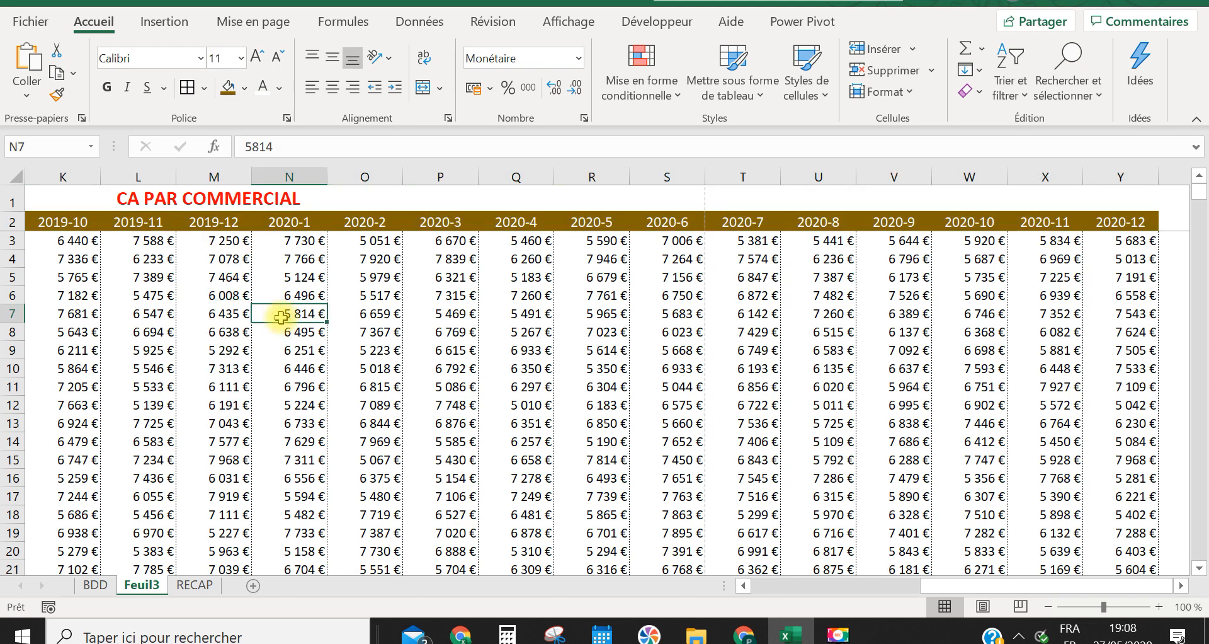
pyautogui.hotkey('ctrl', 'p')
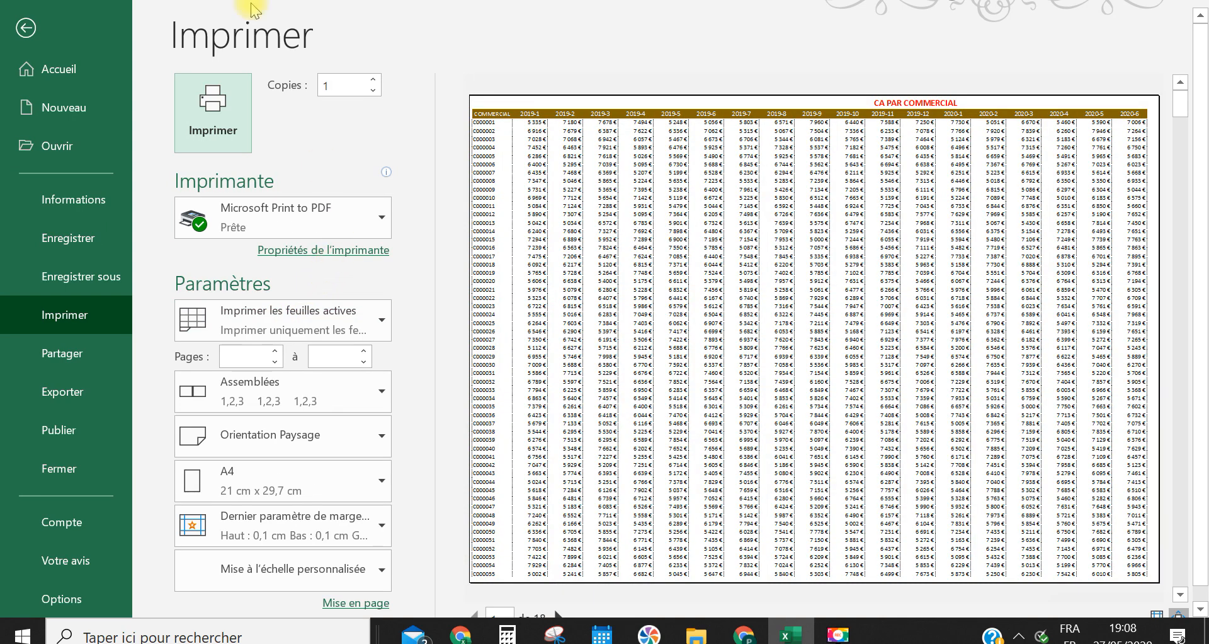
pyautogui.click(26, 28)
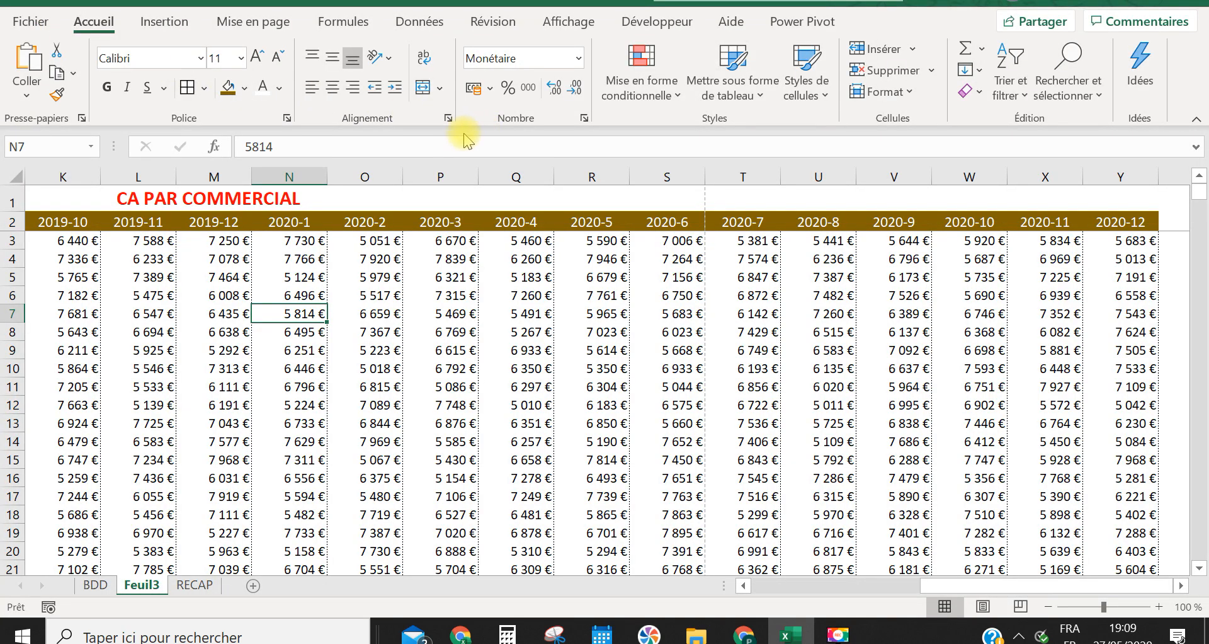
pyautogui.click(464, 275)
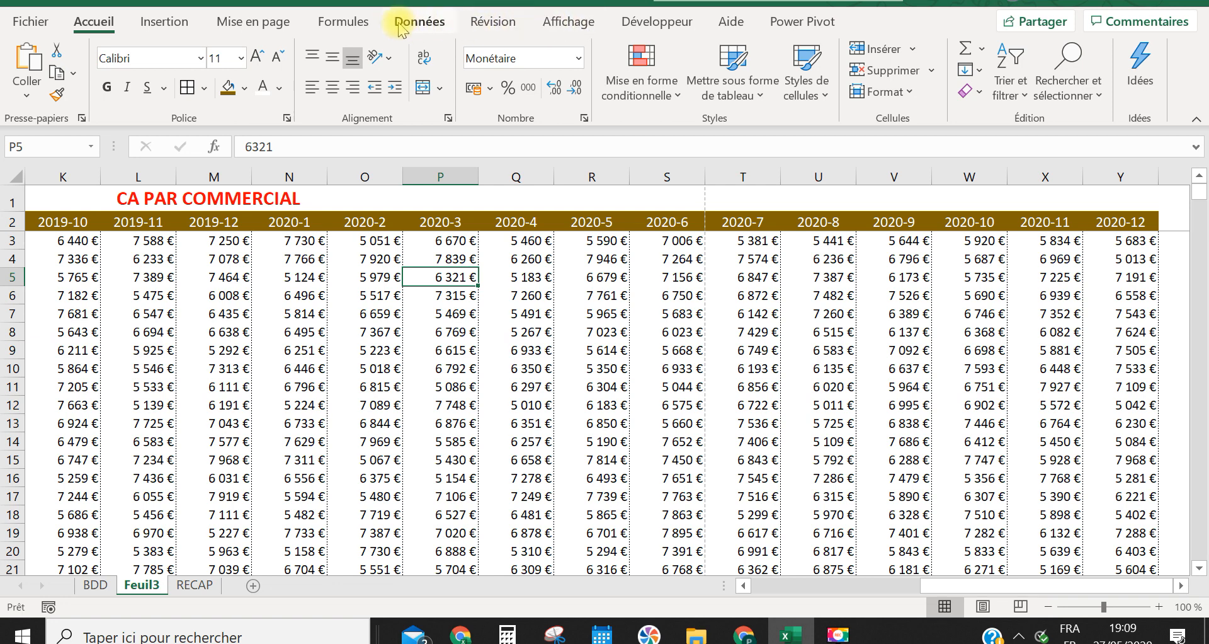
# Reduce the sheet's print scale to 60 % and inspect the zoomed print preview across the page's width
pyautogui.click(254, 22)
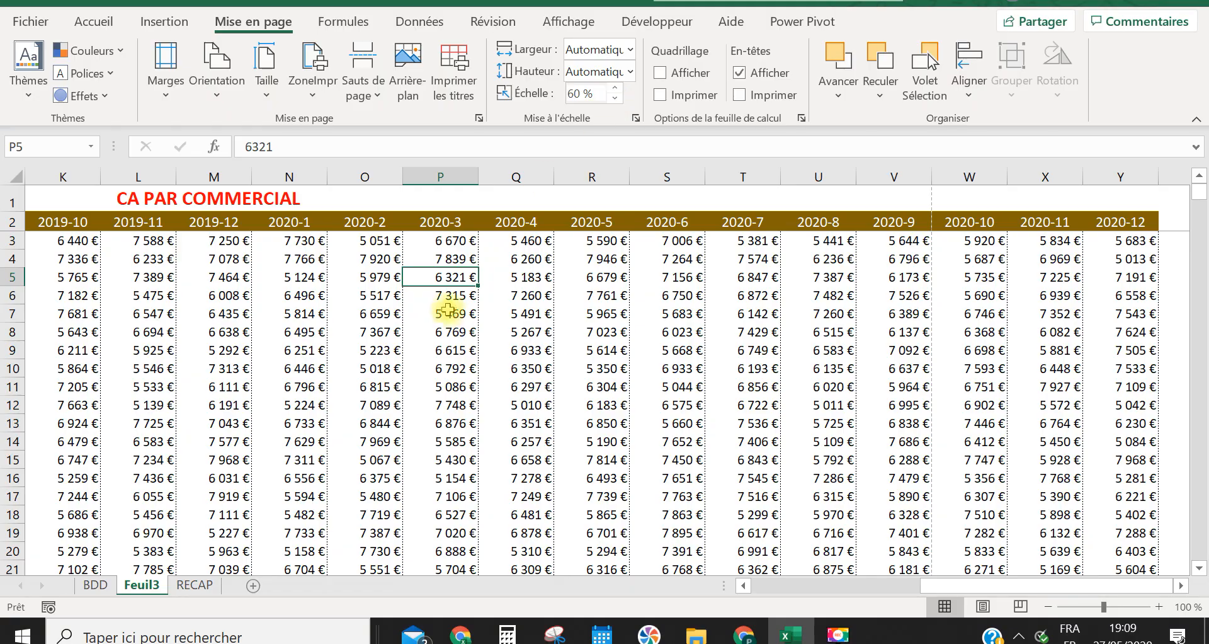
pyautogui.hotkey('ctrl', 'p')
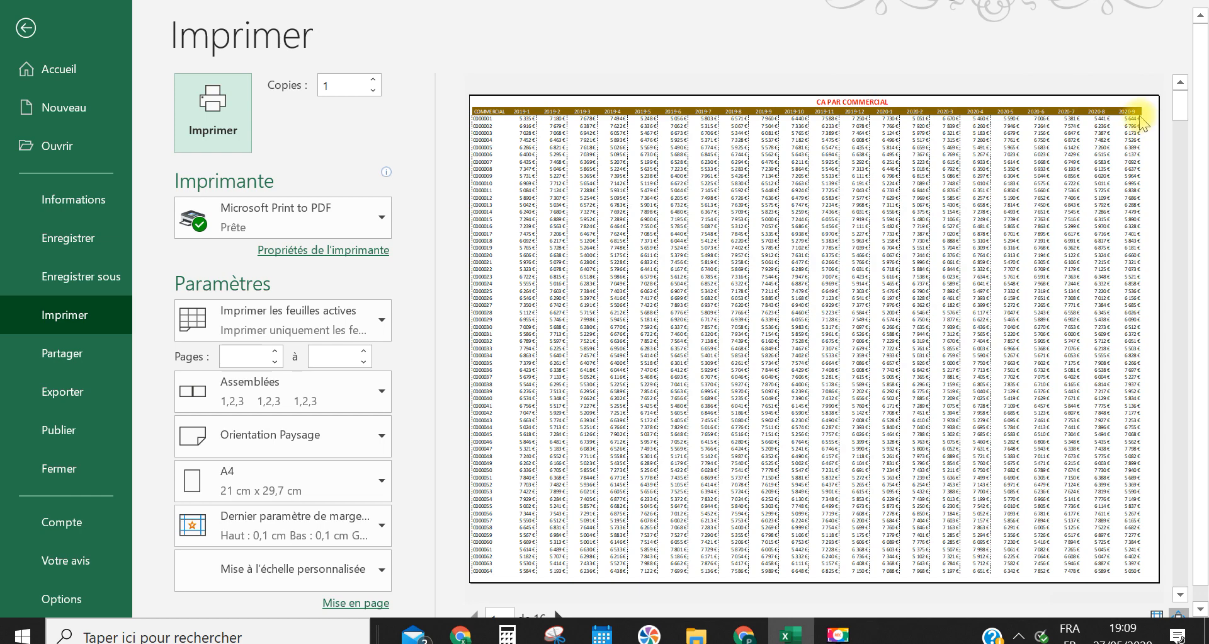
pyautogui.click(1096, 184)
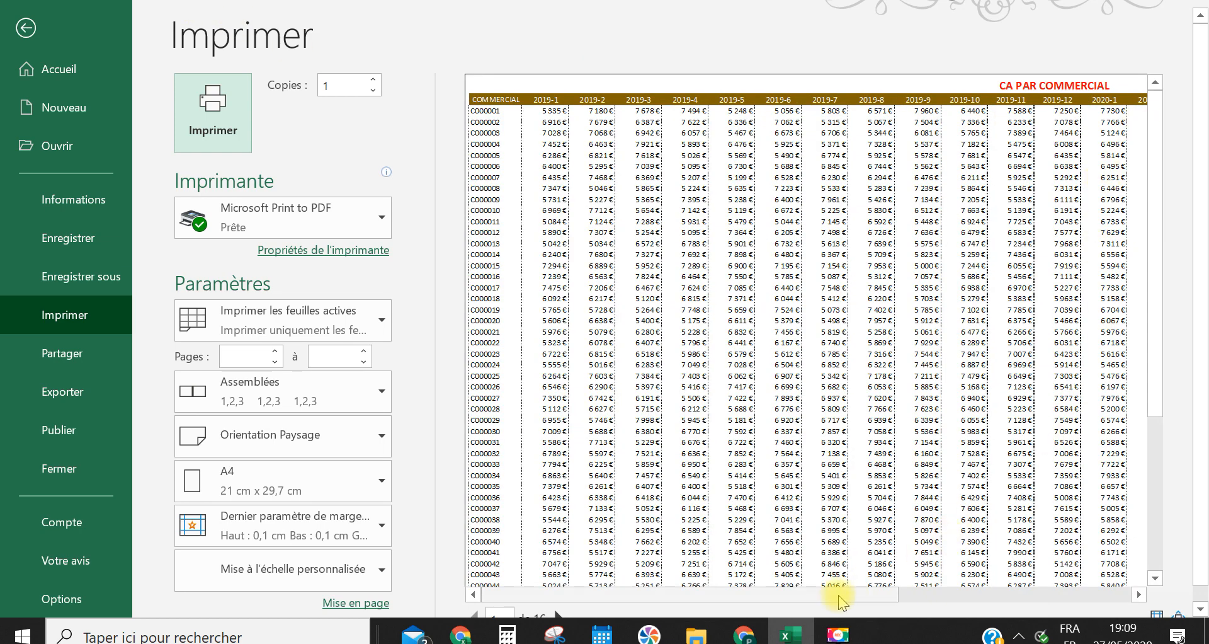
pyautogui.moveTo(839, 594); pyautogui.dragTo(1134, 589)
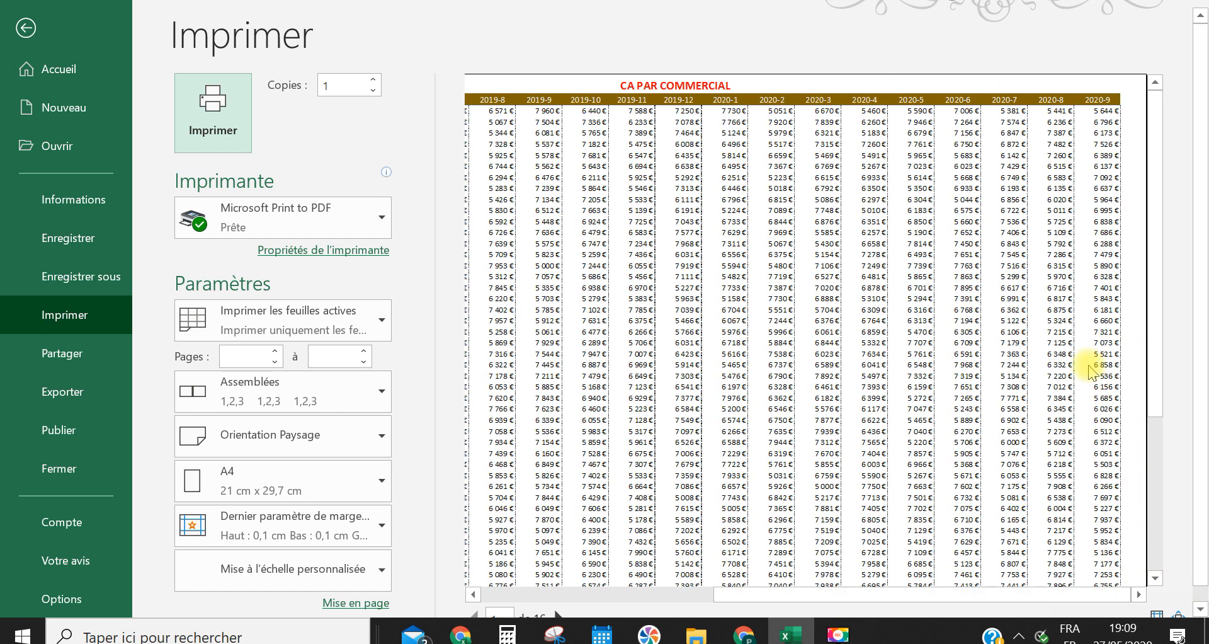
pyautogui.click(25, 27)
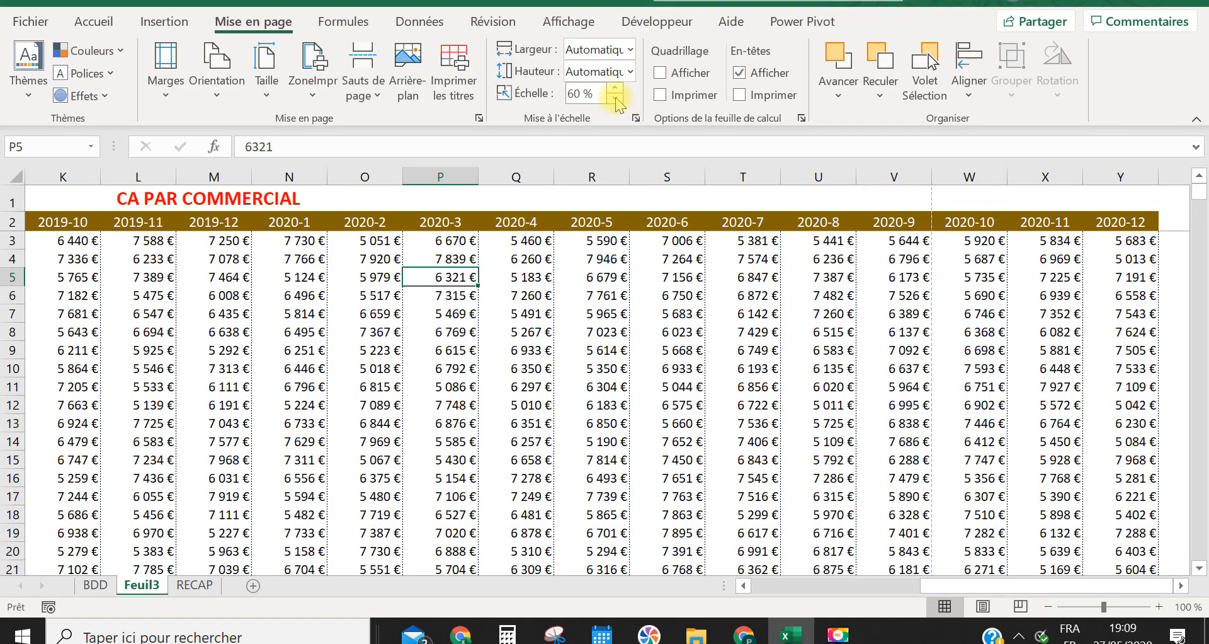
# Reduce the sheet's print scale to 55 % and open the print preview
pyautogui.click(506, 245)
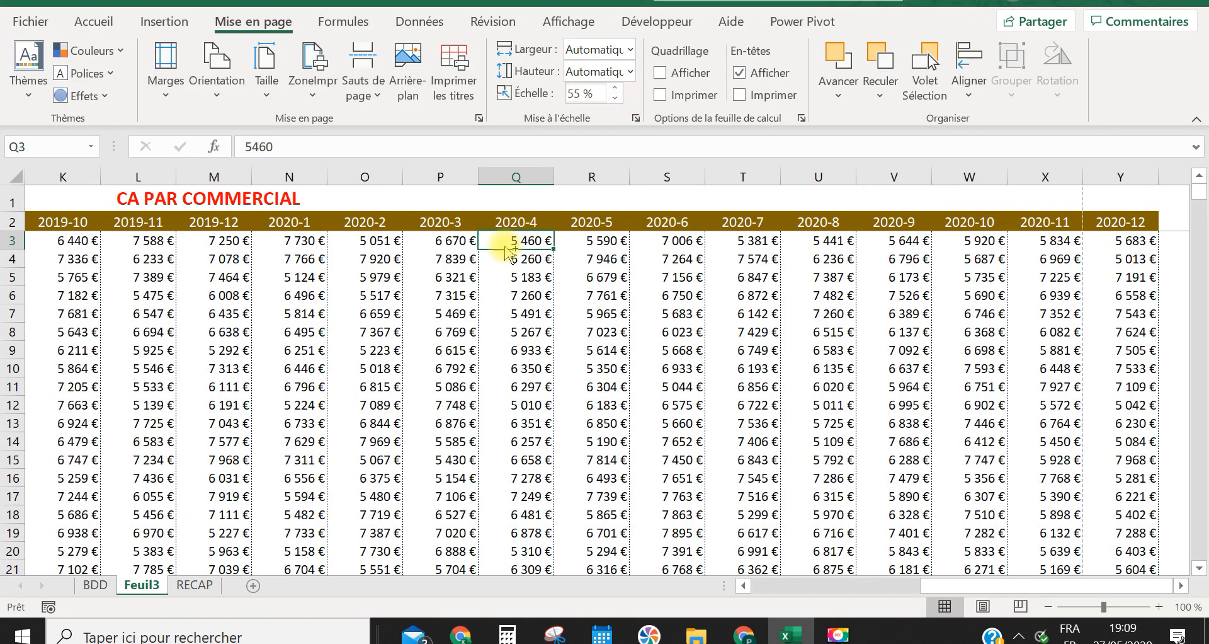
pyautogui.hotkey('ctrl', 'p')
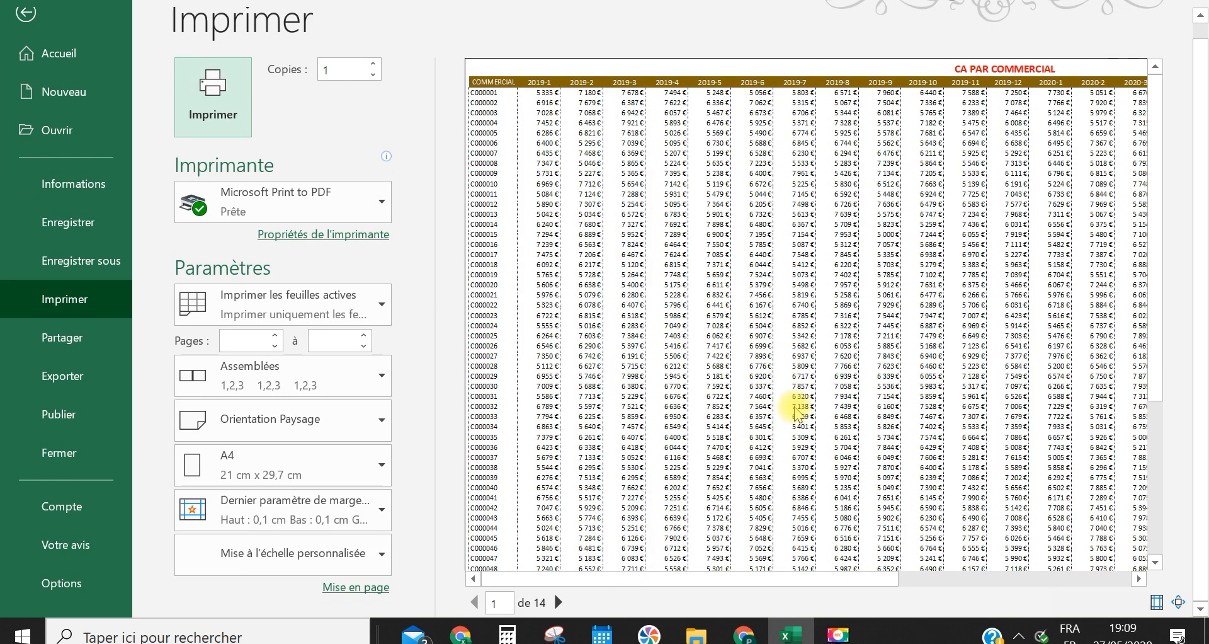
# Reduce the sheet's print scale to 53 % and bring up the print preview again
pyautogui.click(706, 443)
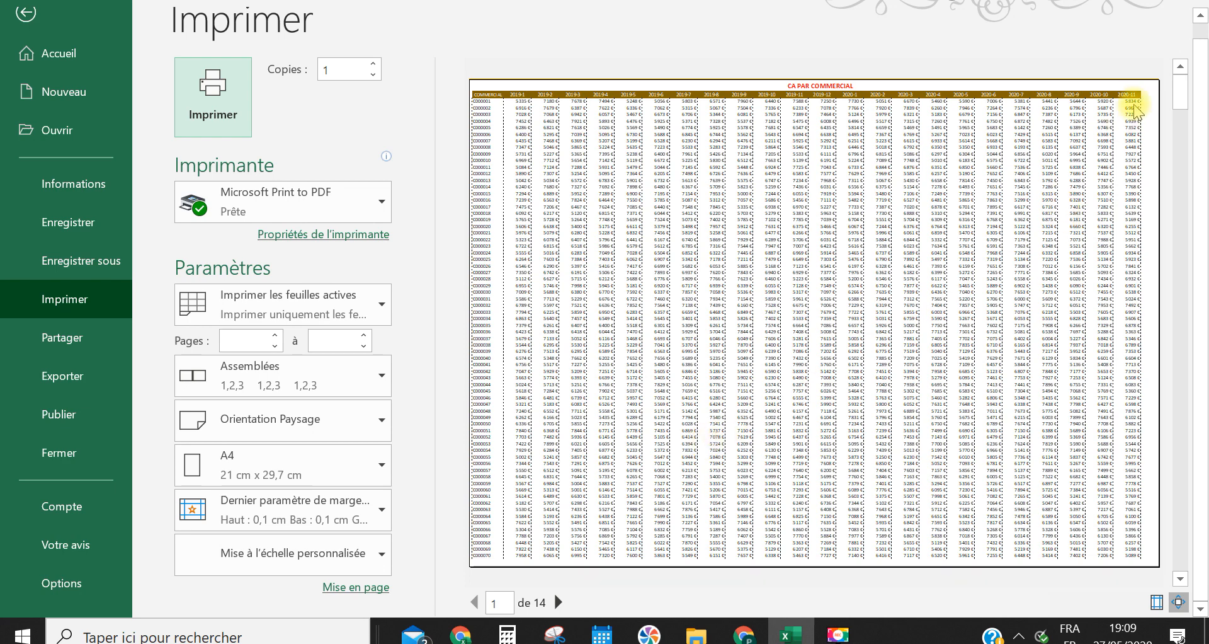
pyautogui.click(26, 13)
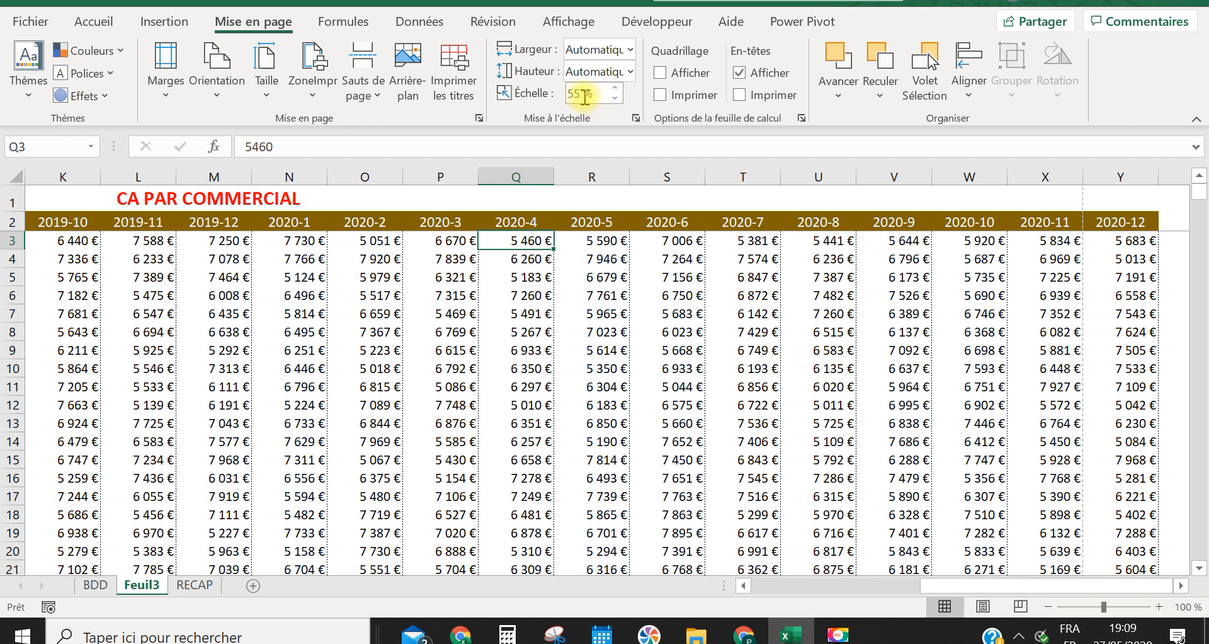
pyautogui.click(582, 95)
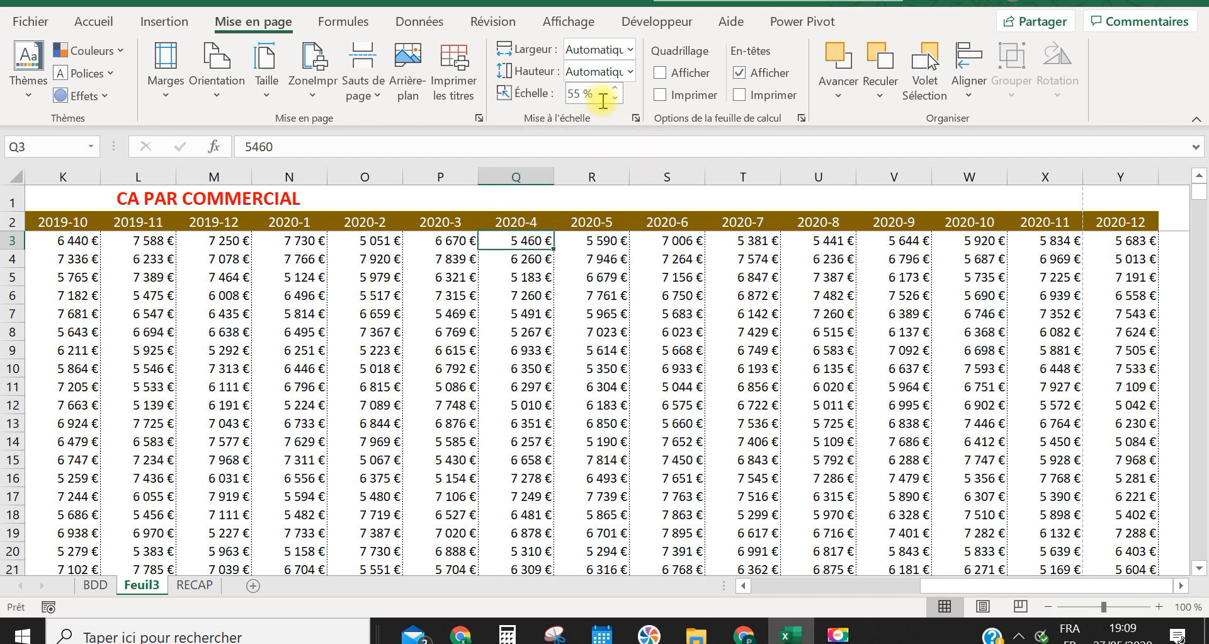
pyautogui.press('BackSpace')
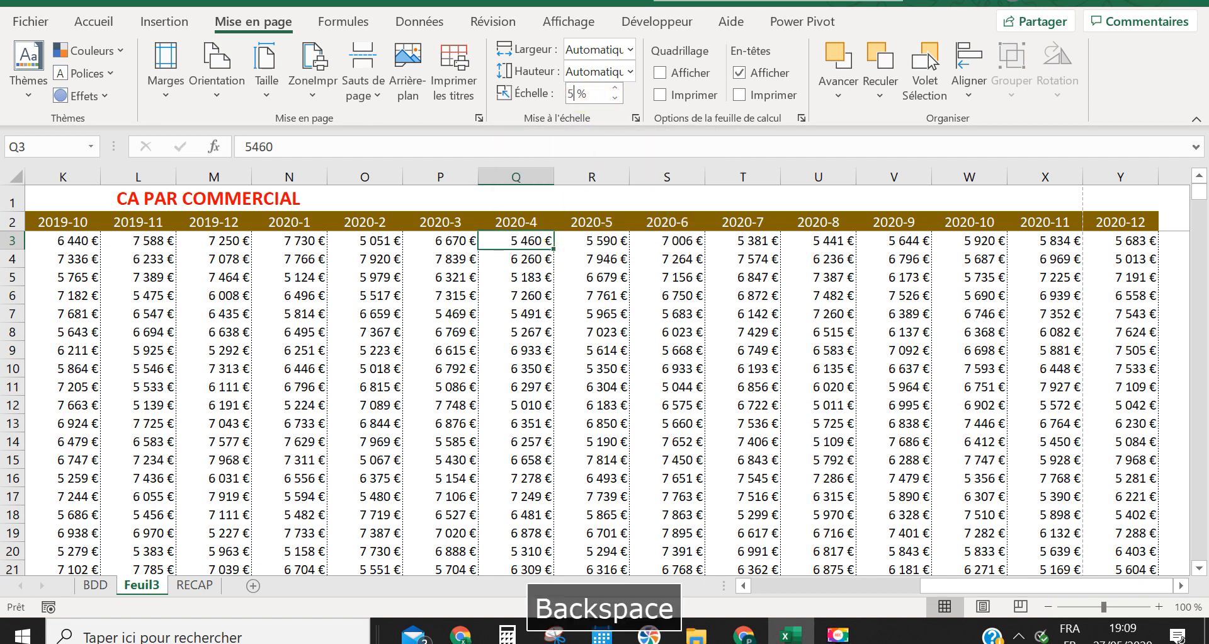
pyautogui.write('3')
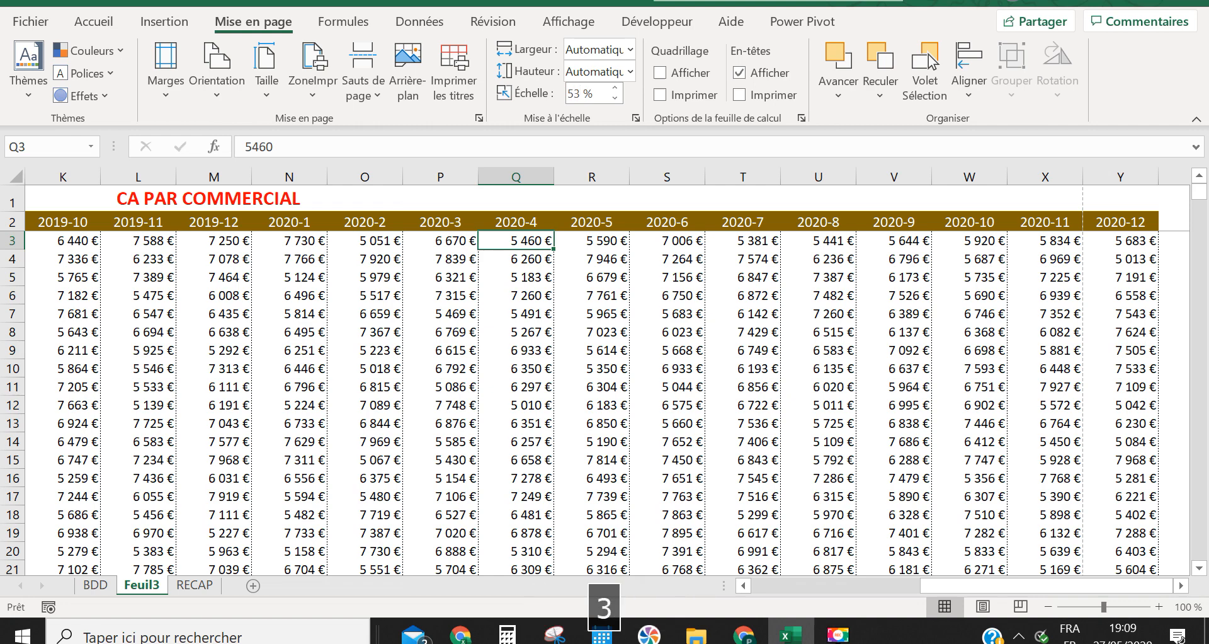
pyautogui.press('Return')
pyautogui.hotkey('ctrl', 'p')
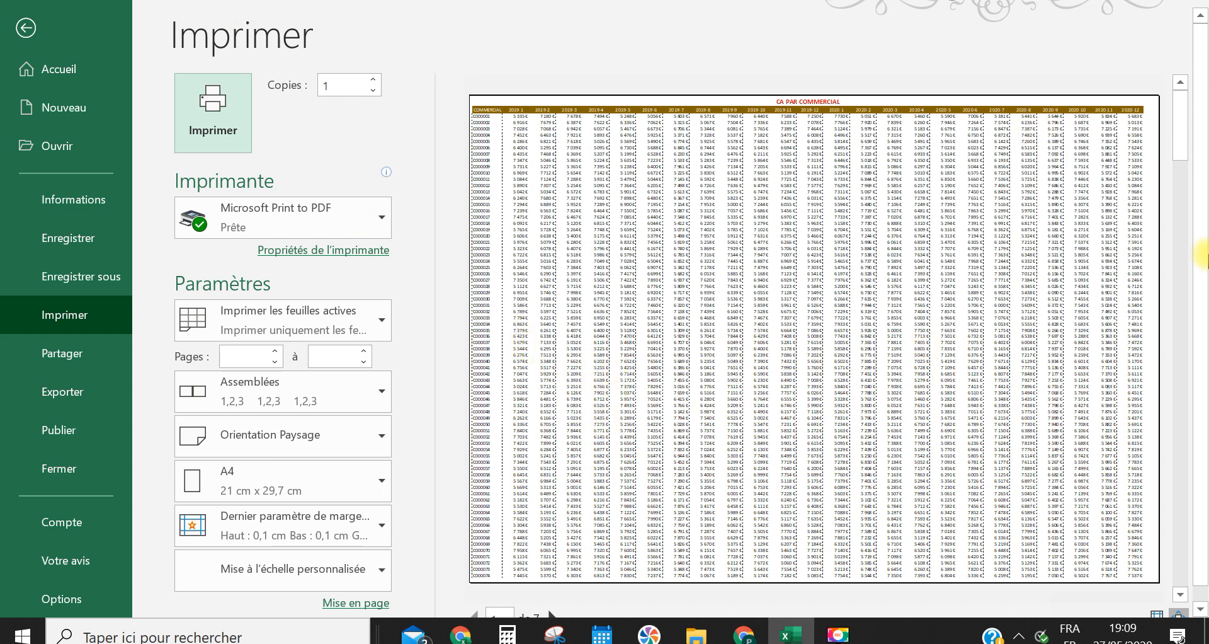
# Page through the print preview to page 4 to check the column fit and headers, and return to the sheet
pyautogui.scroll(-1, 1200, 187)
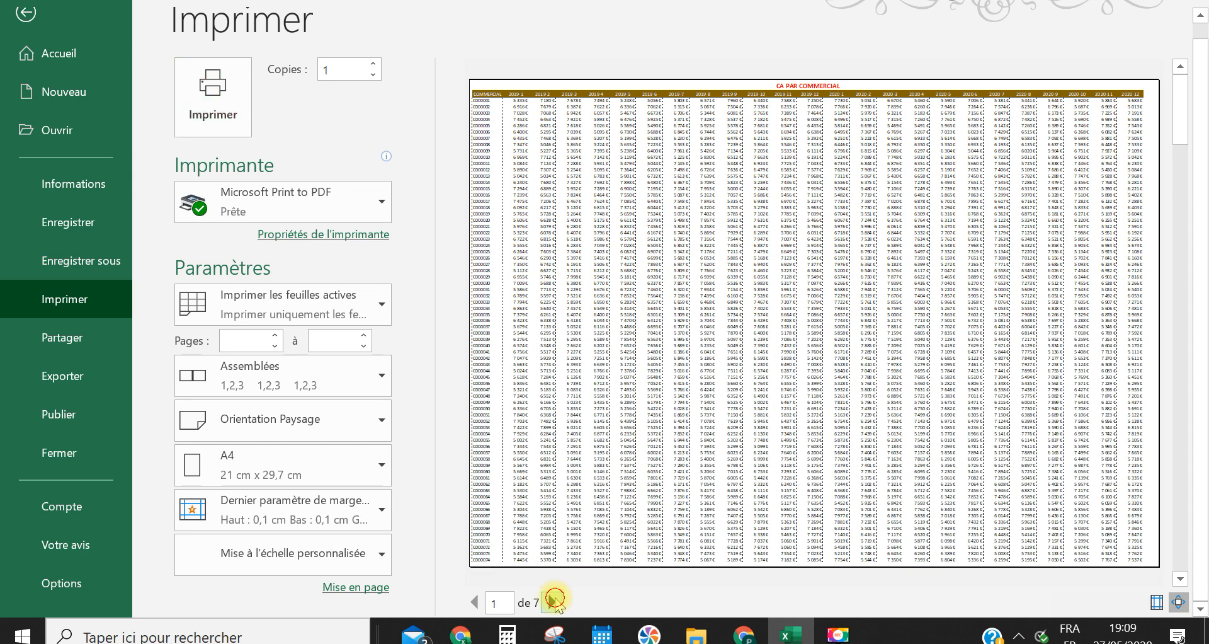
pyautogui.click(553, 601)
pyautogui.click(553, 601)
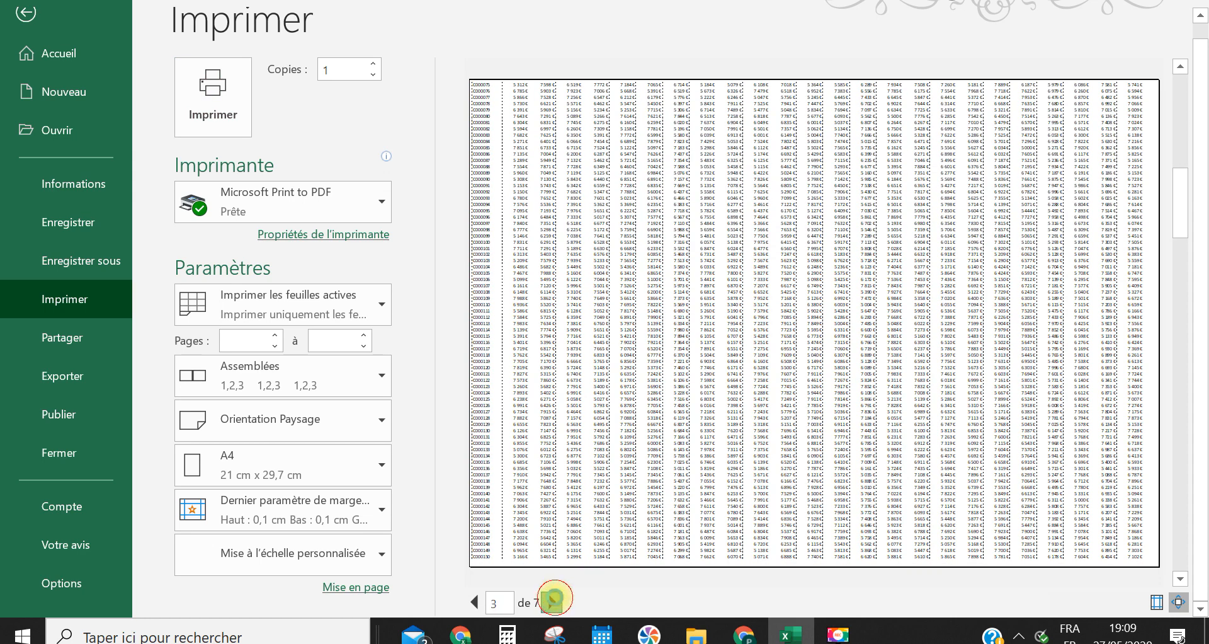
pyautogui.click(553, 601)
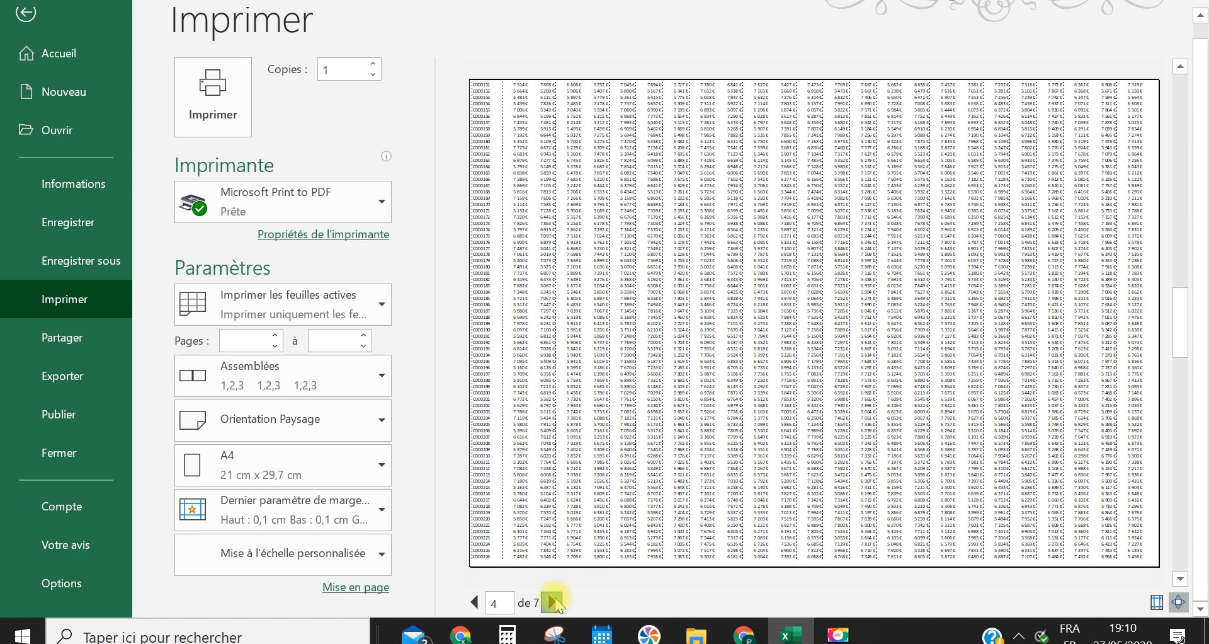
pyautogui.click(27, 16)
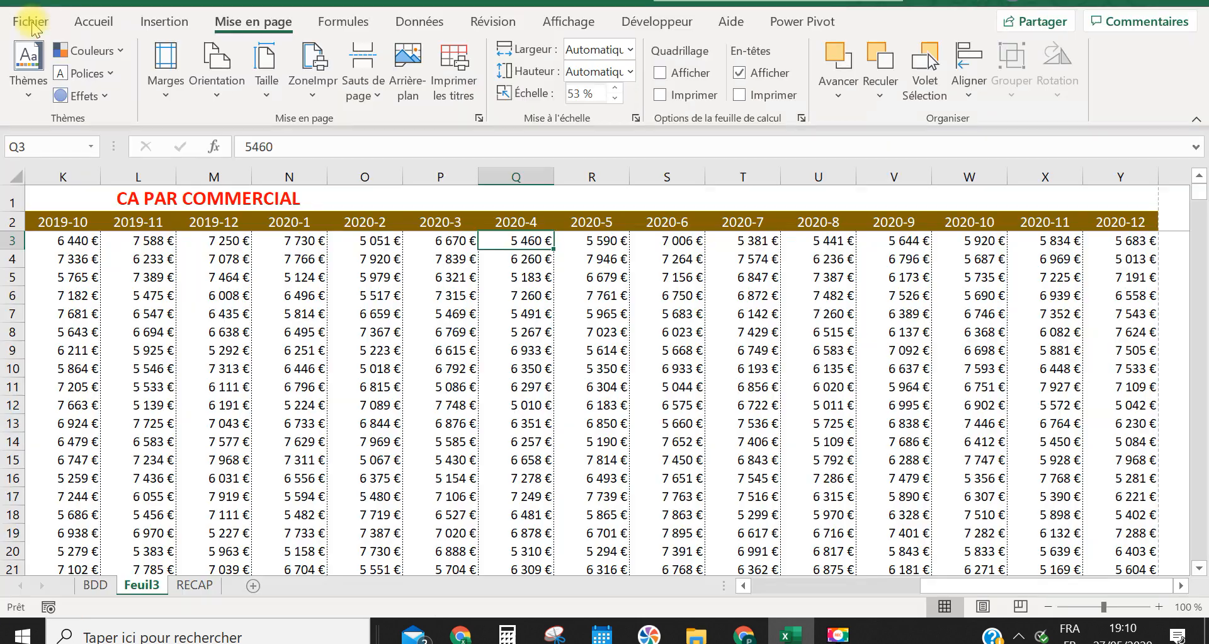
# Check the extent of the table's title and header rows, from cell A1 to cell Y2
pyautogui.click(891, 585)
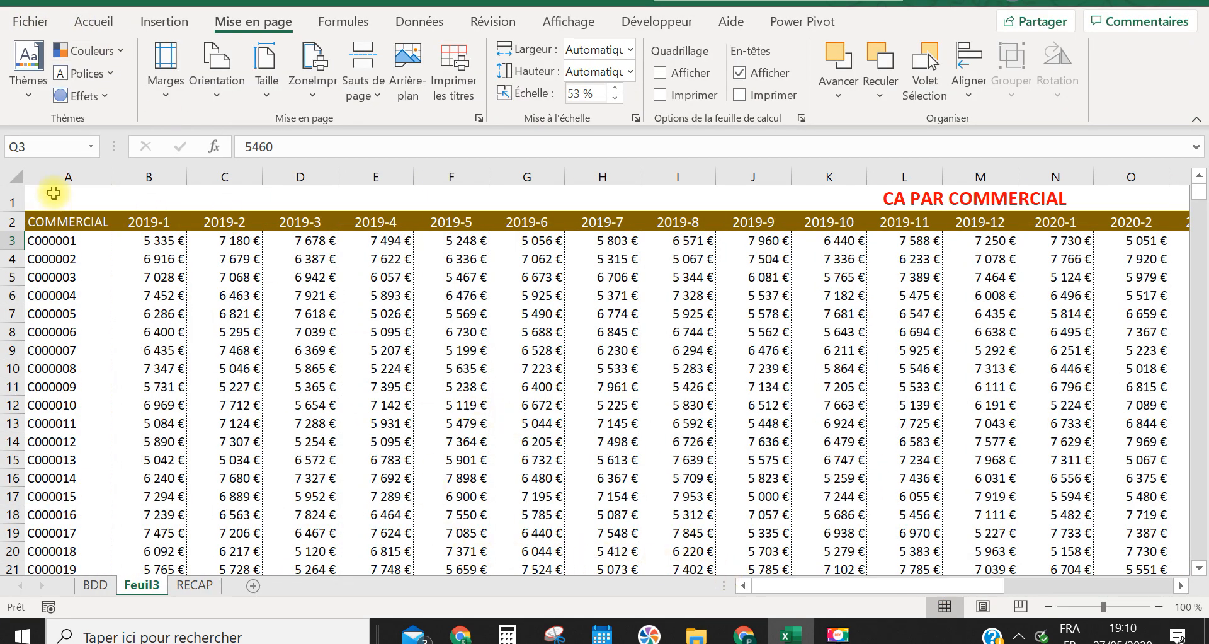
pyautogui.moveTo(53, 191)
pyautogui.mouseDown()
pyautogui.moveTo(76, 227)
pyautogui.moveTo(73, 178)
pyautogui.moveTo(55, 191)
pyautogui.mouseUp()
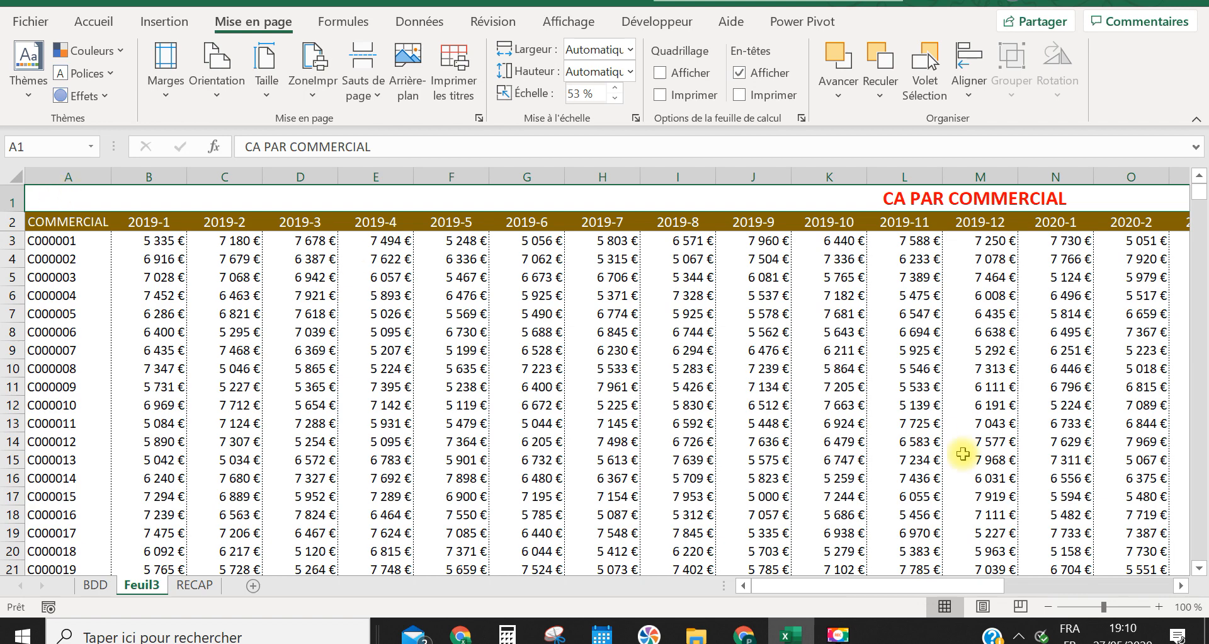
pyautogui.moveTo(960, 586); pyautogui.dragTo(1200, 551)
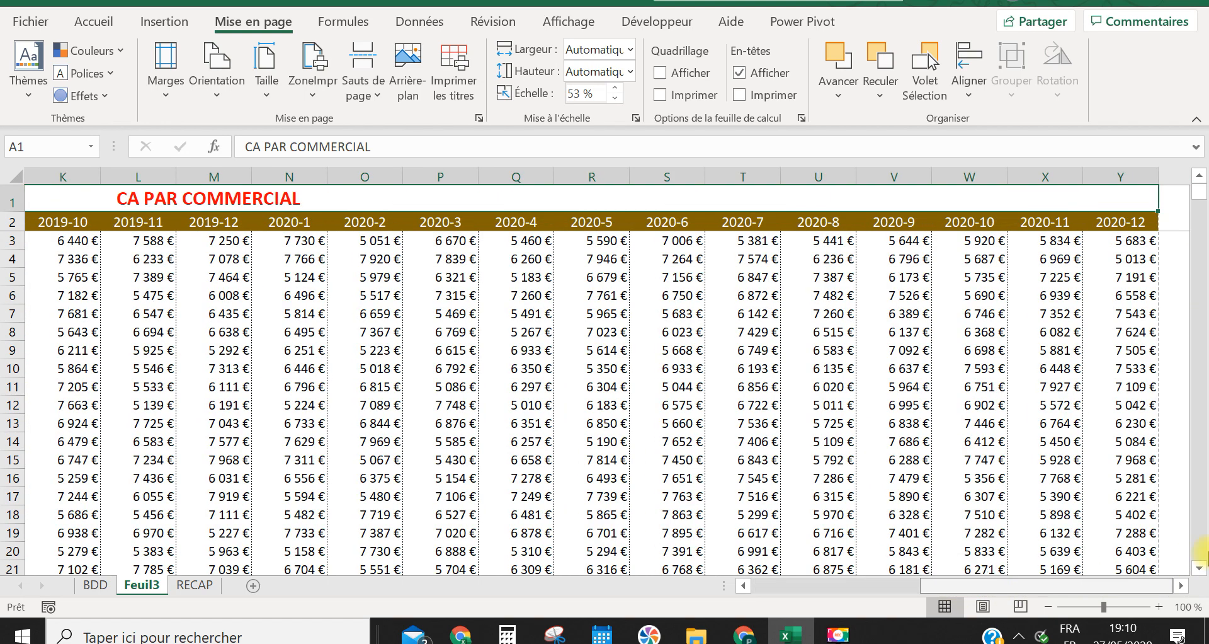
pyautogui.click(1140, 222)
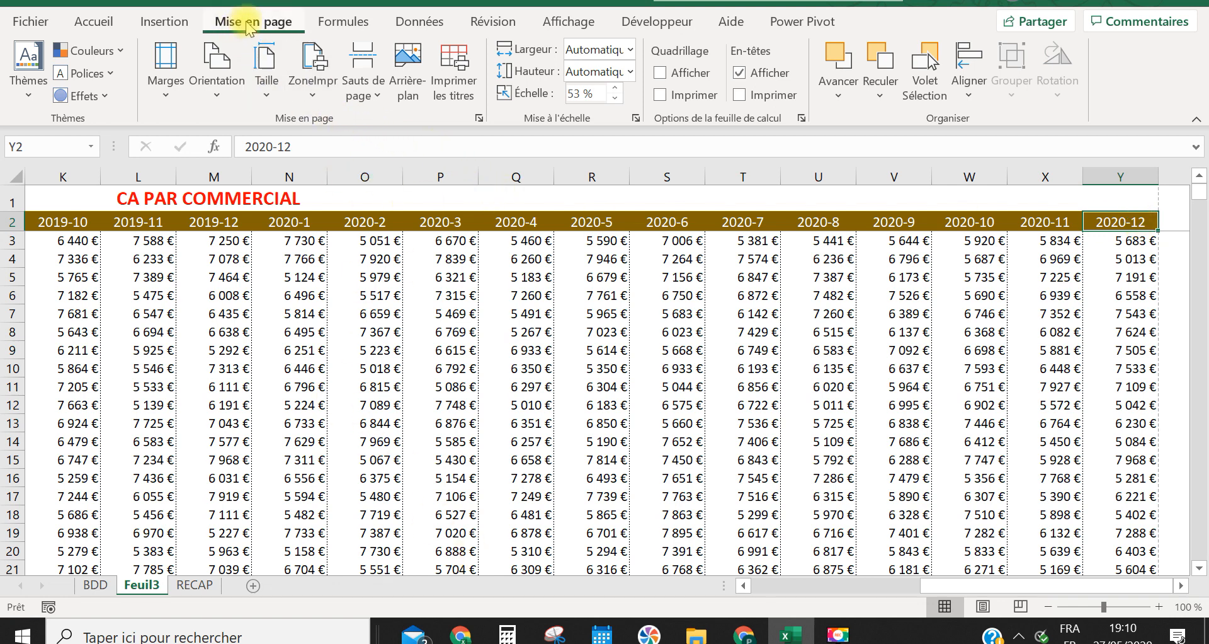
# In the print titles settings, enter A1:Y2 as the rows to repeat at the top of each page
pyautogui.click(467, 80)
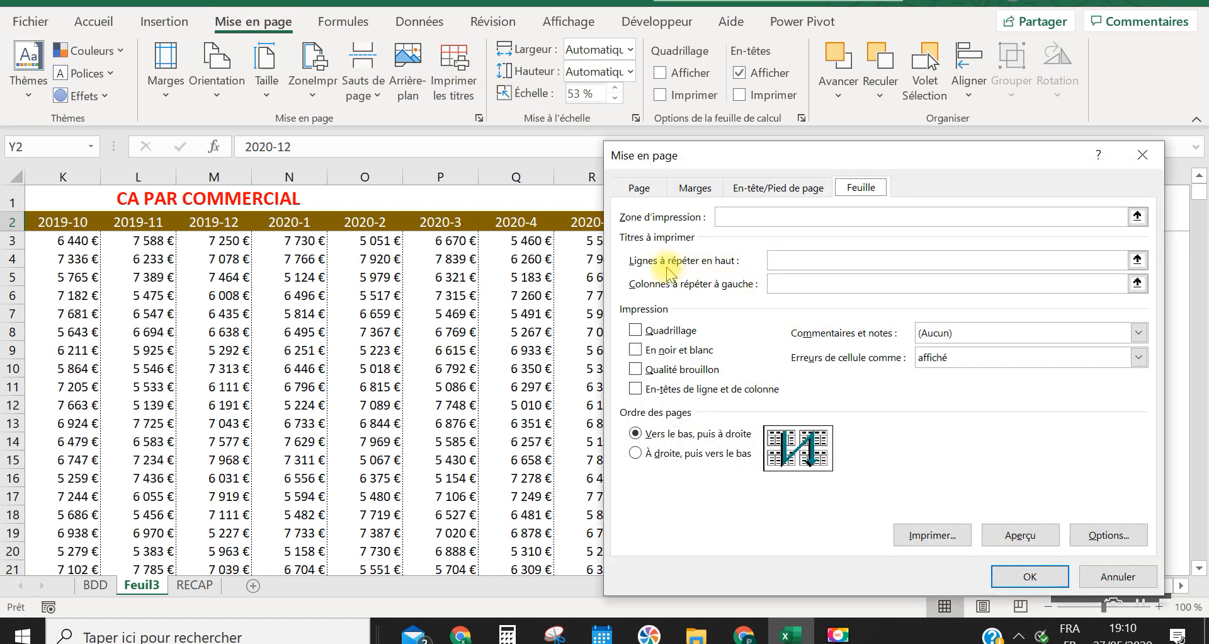
pyautogui.click(799, 262)
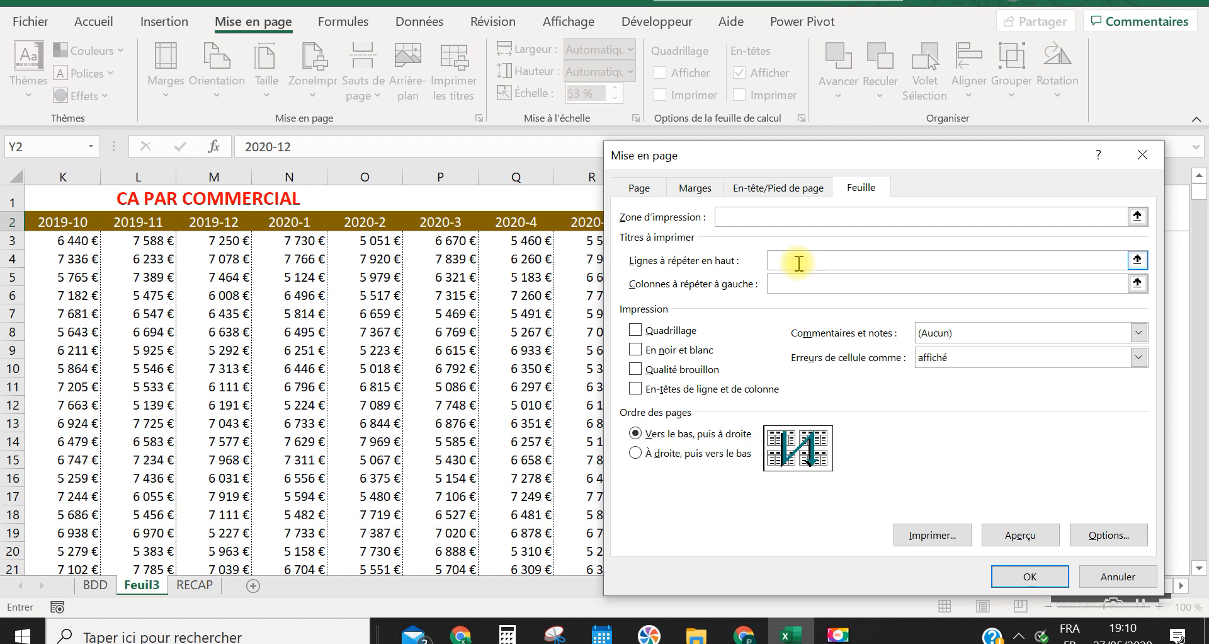
pyautogui.press('capslock')
pyautogui.write('a')
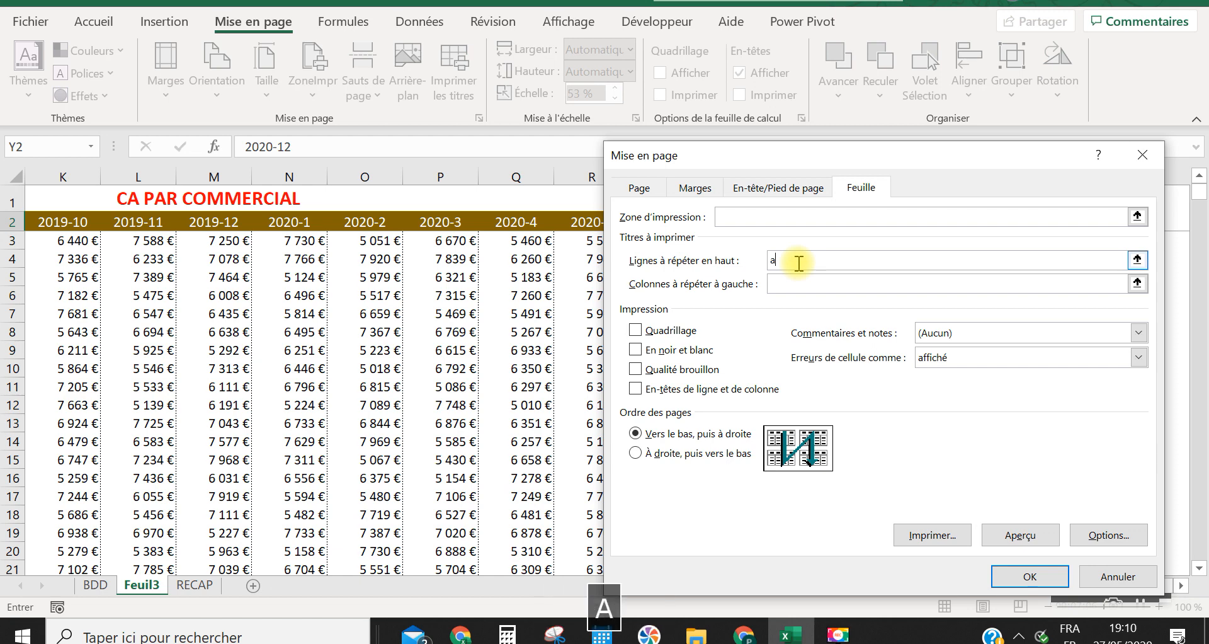
pyautogui.press('BackSpace')
pyautogui.press('capslock')
pyautogui.write('A1')
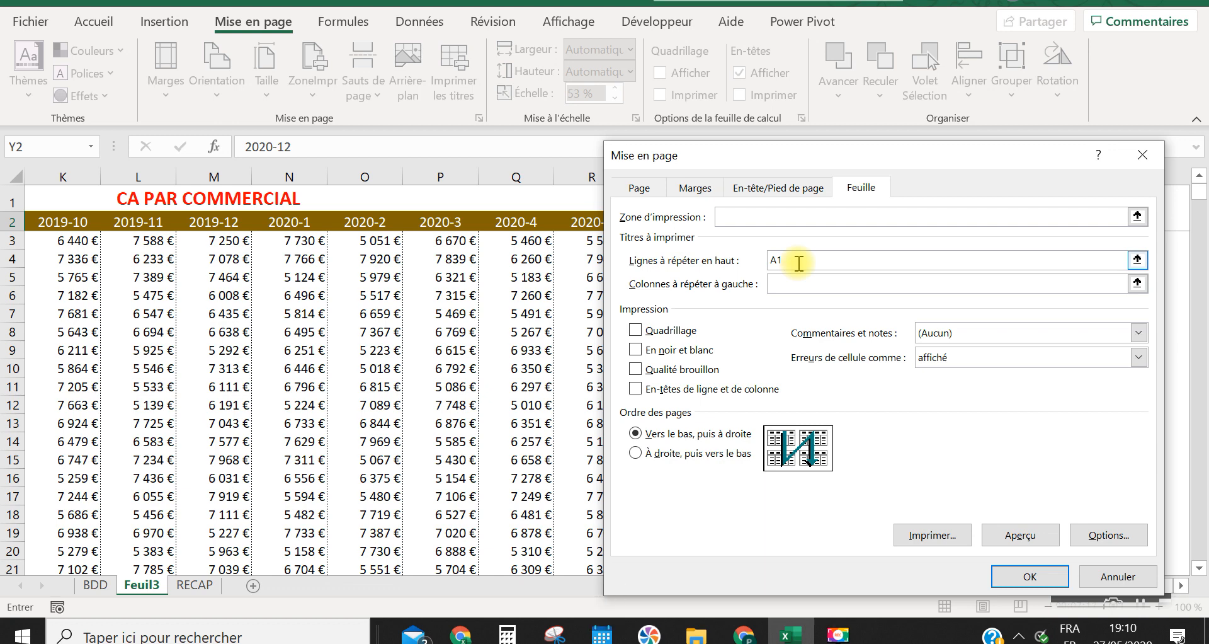
pyautogui.write('.')
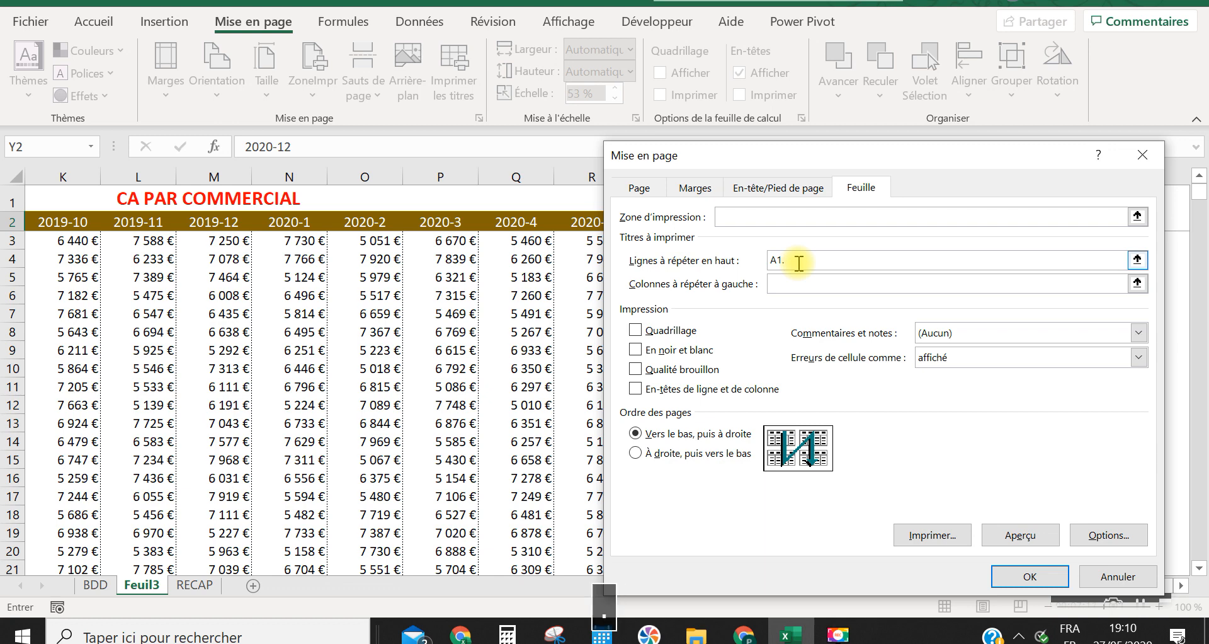
pyautogui.press('BackSpace')
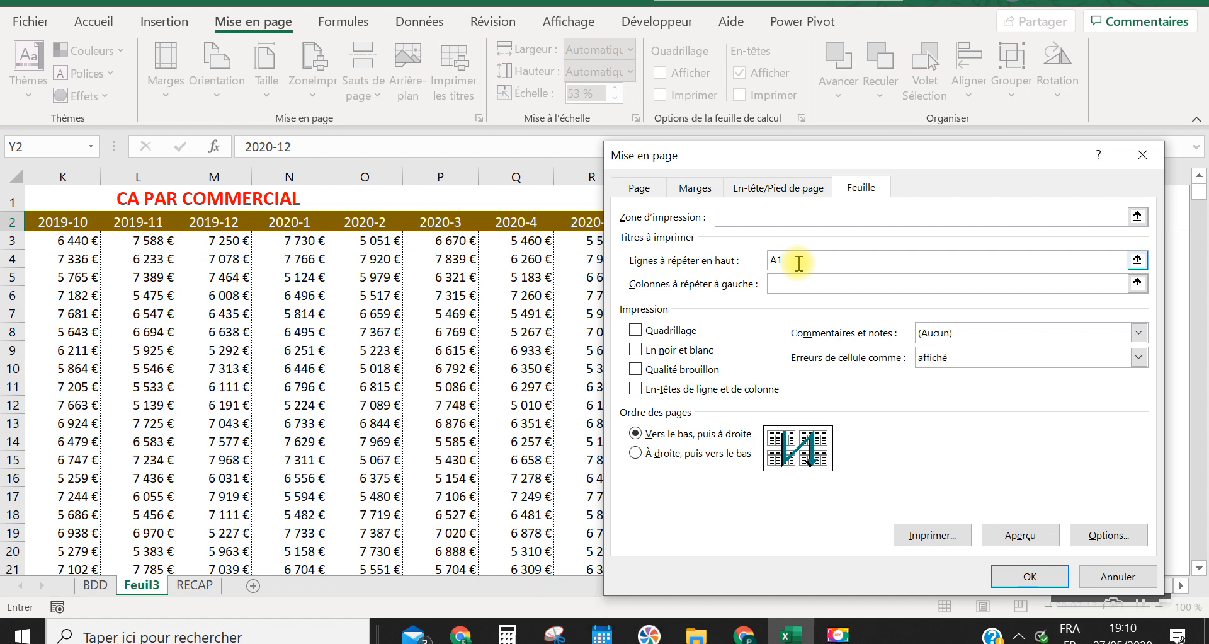
pyautogui.write('/')
pyautogui.press('BackSpace')
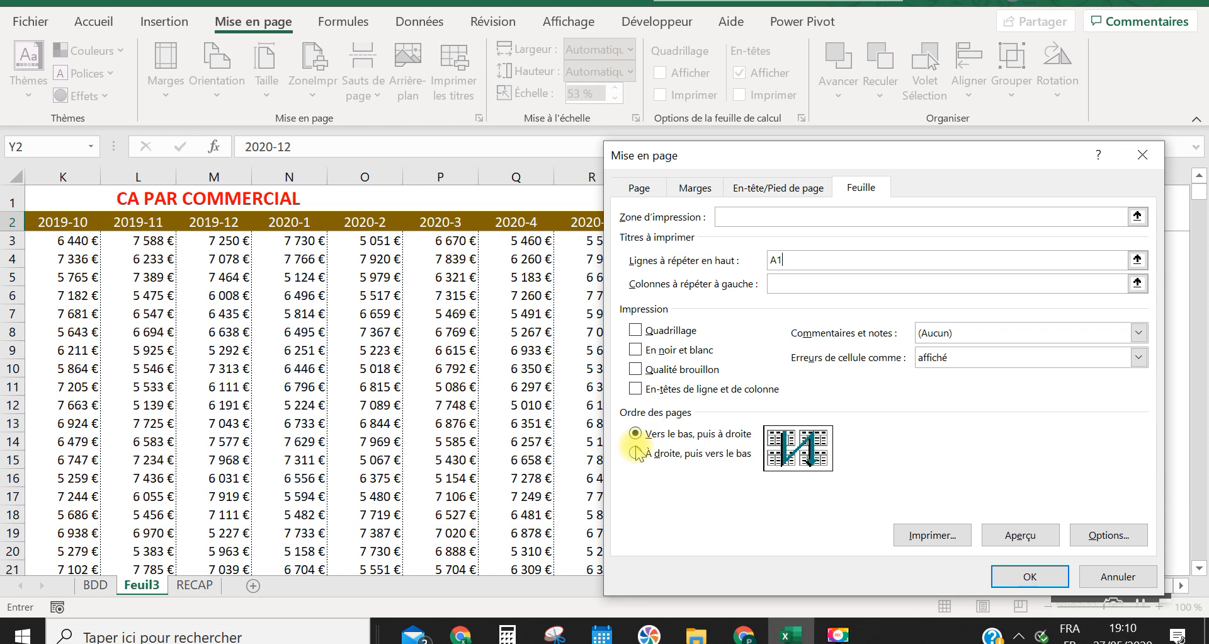
pyautogui.write(':y')
pyautogui.press('BackSpace')
pyautogui.press('capslock')
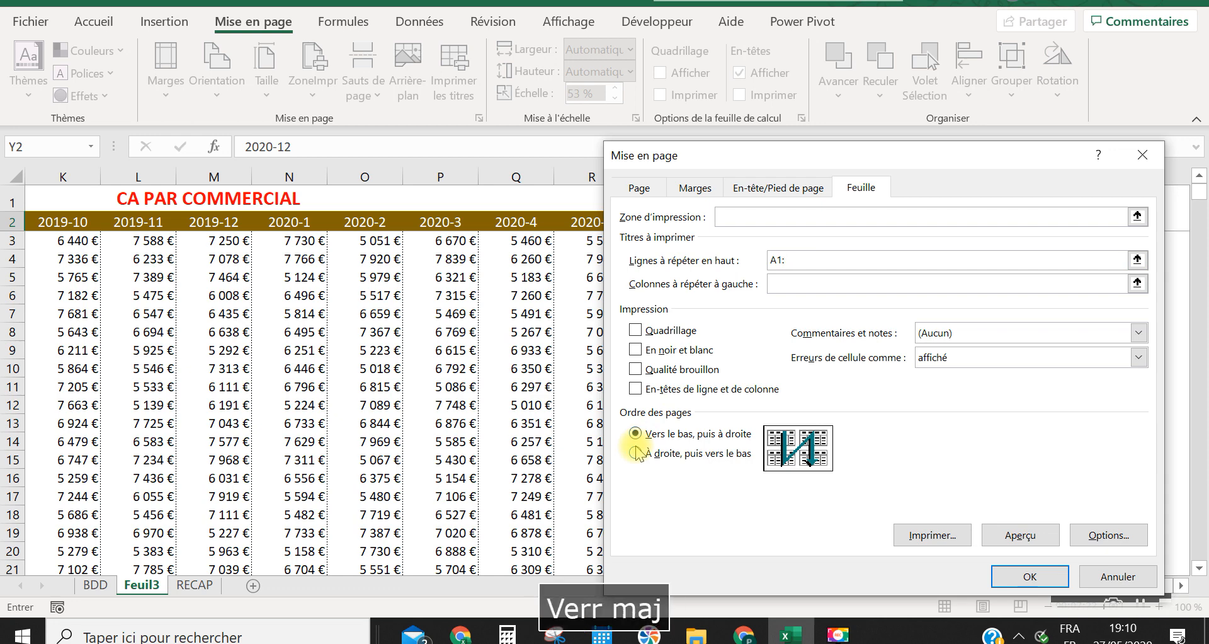
pyautogui.write('Y2')
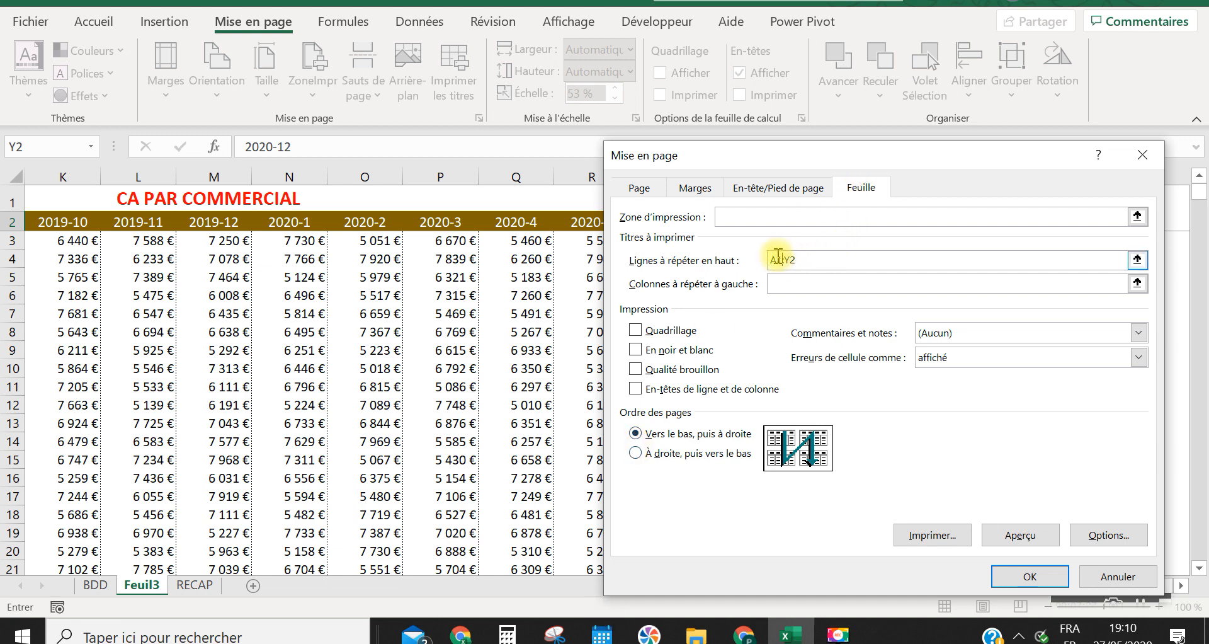
# Make both cell references of the repeated rows range absolute and apply the page setup
pyautogui.press('F4')
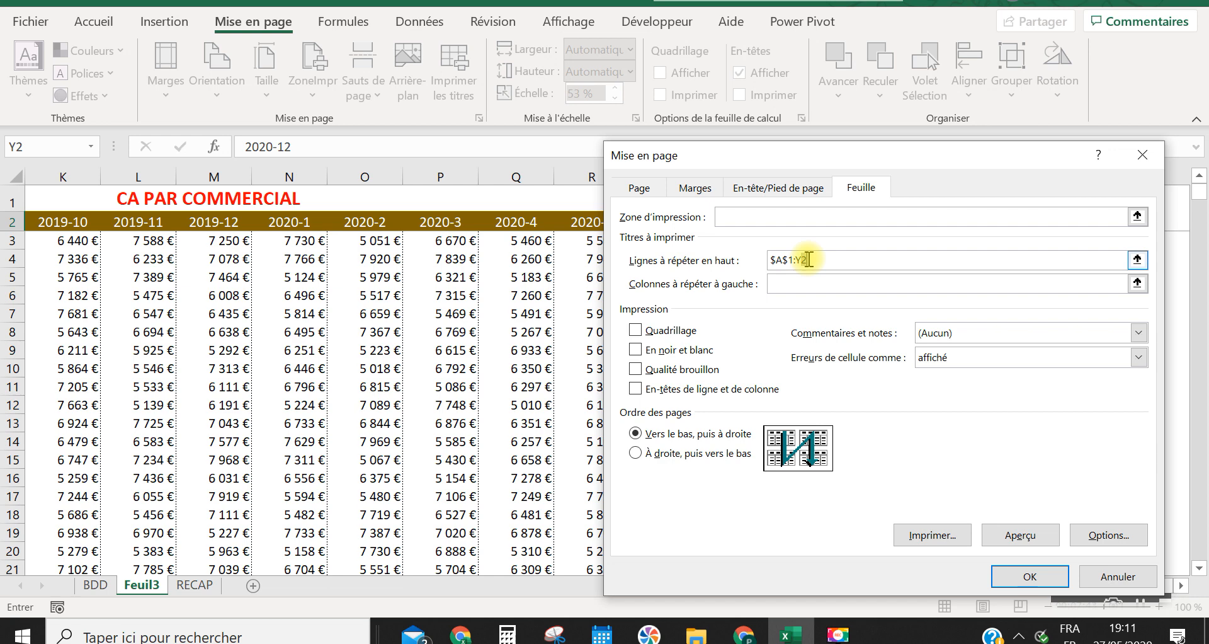
pyautogui.press('F4')
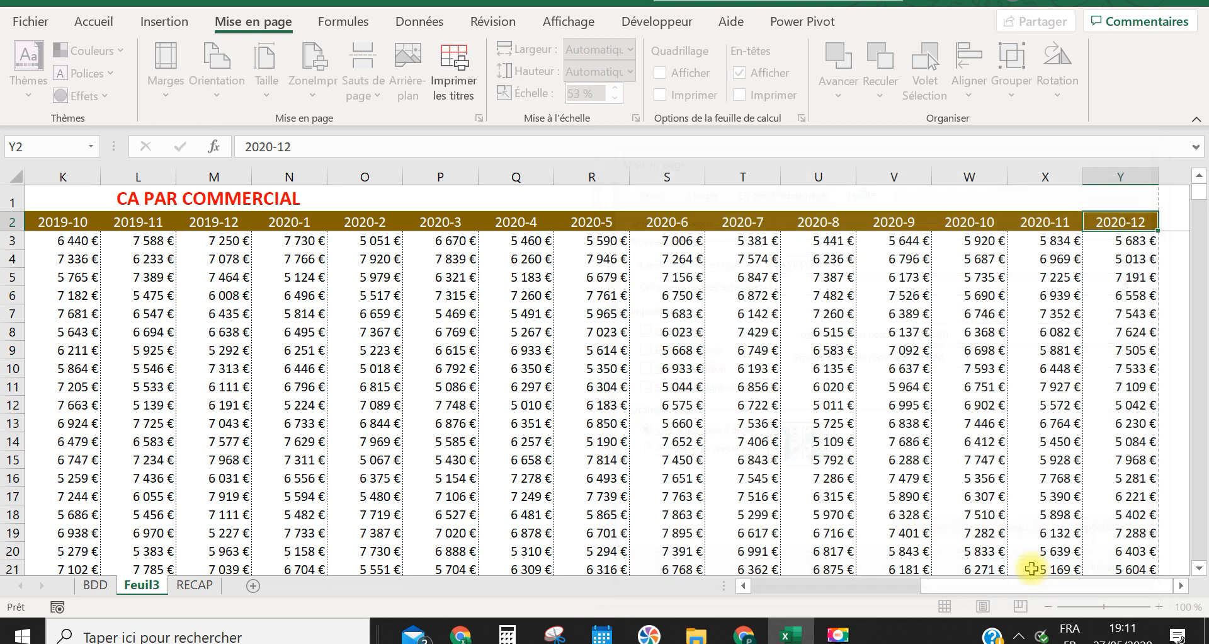
pyautogui.click(1031, 576)
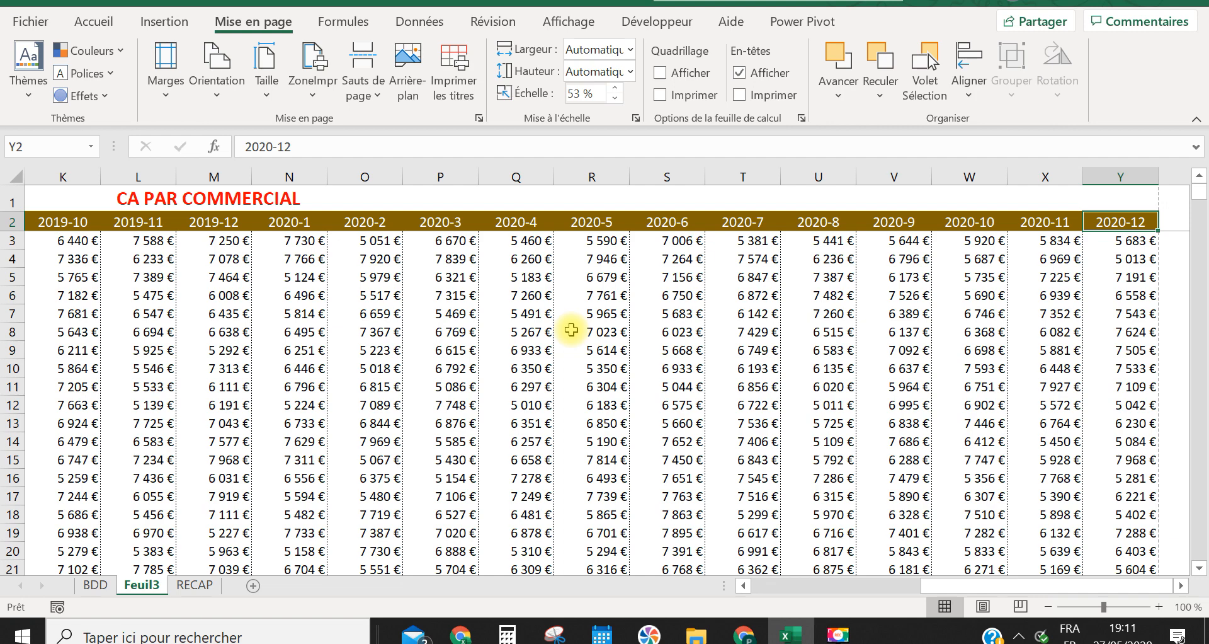
# Open the print preview and check pages 1 to 4 for the repeated title and header rows
pyautogui.hotkey('ctrl', 'p')
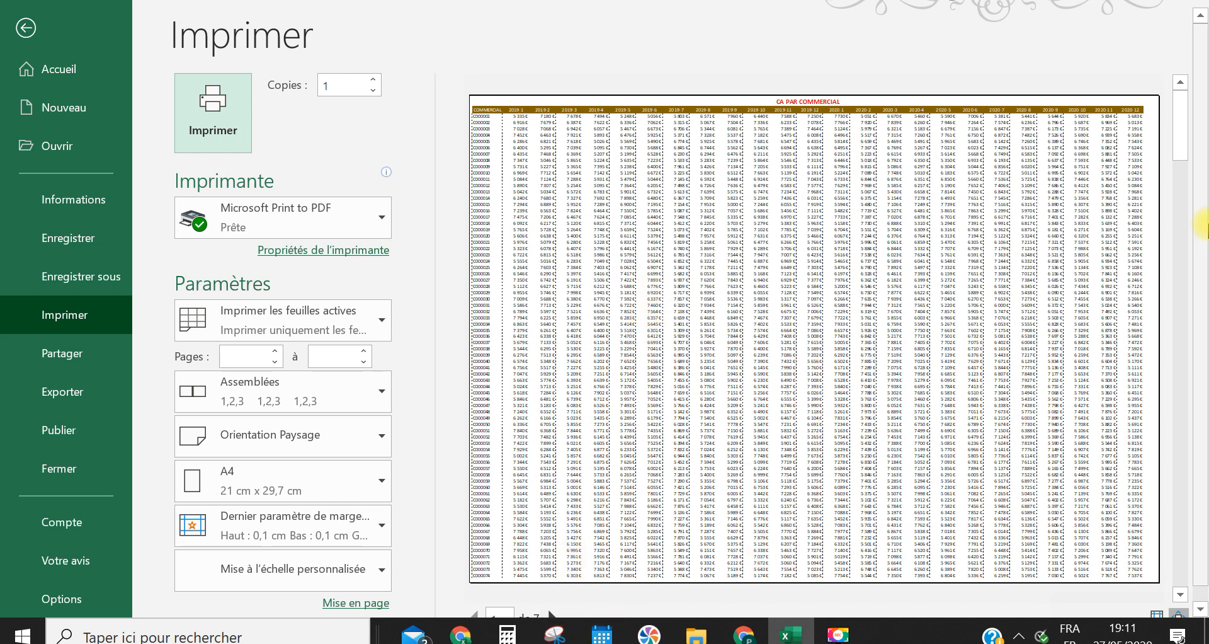
pyautogui.scroll(-1, 1188, 104)
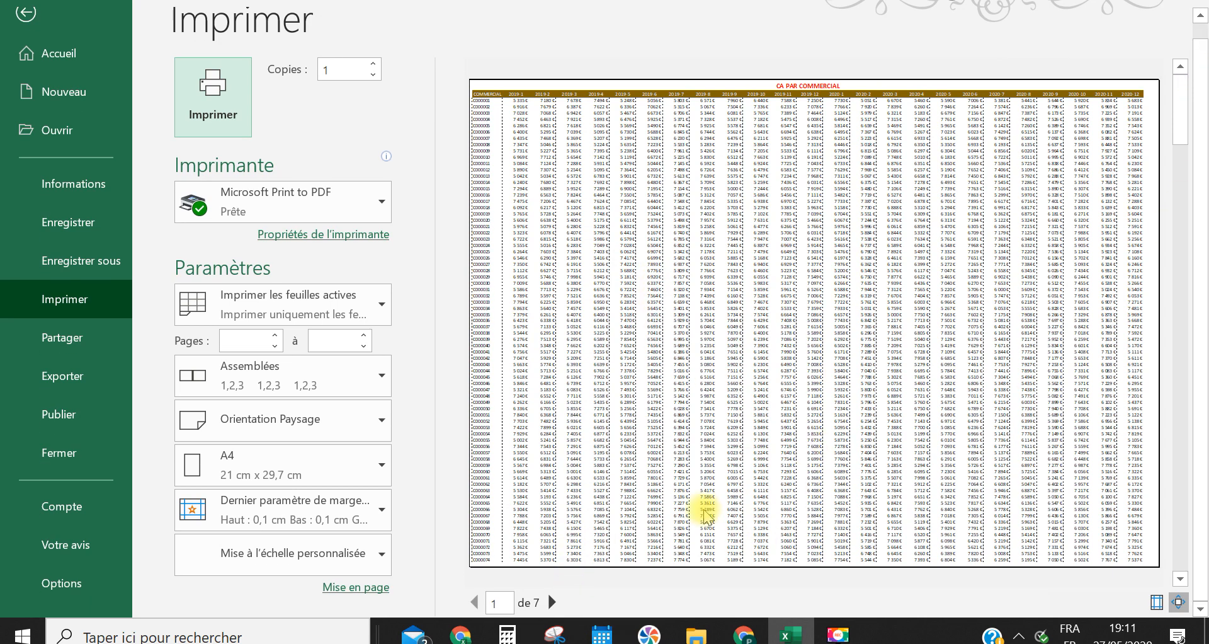
pyautogui.click(553, 602)
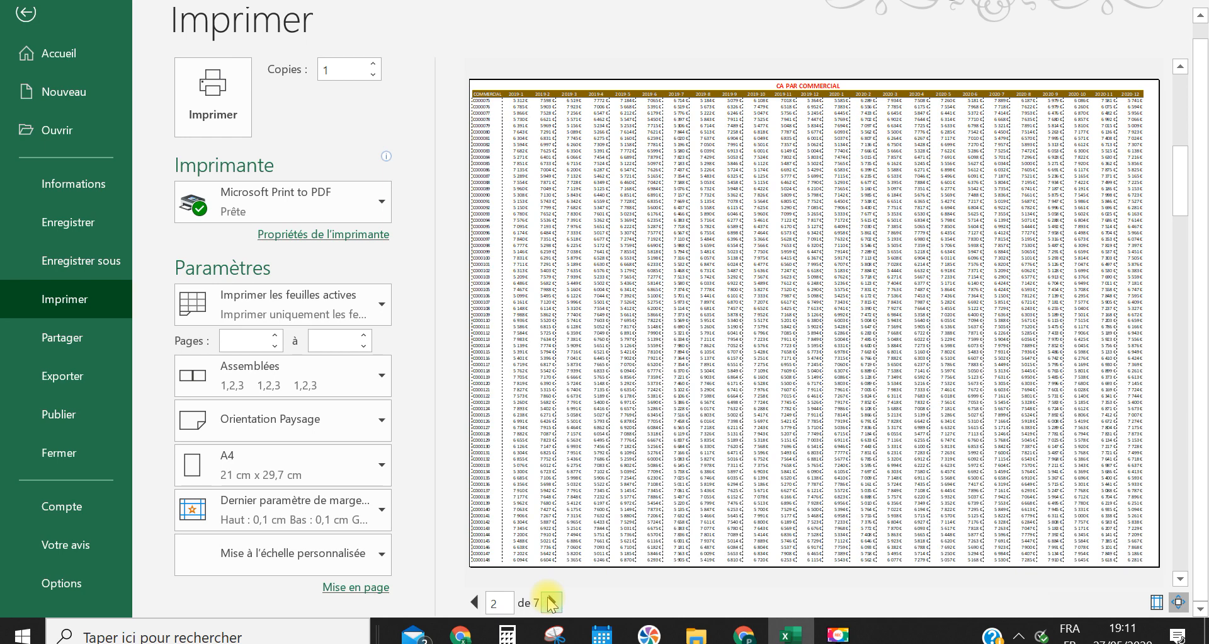
pyautogui.click(552, 602)
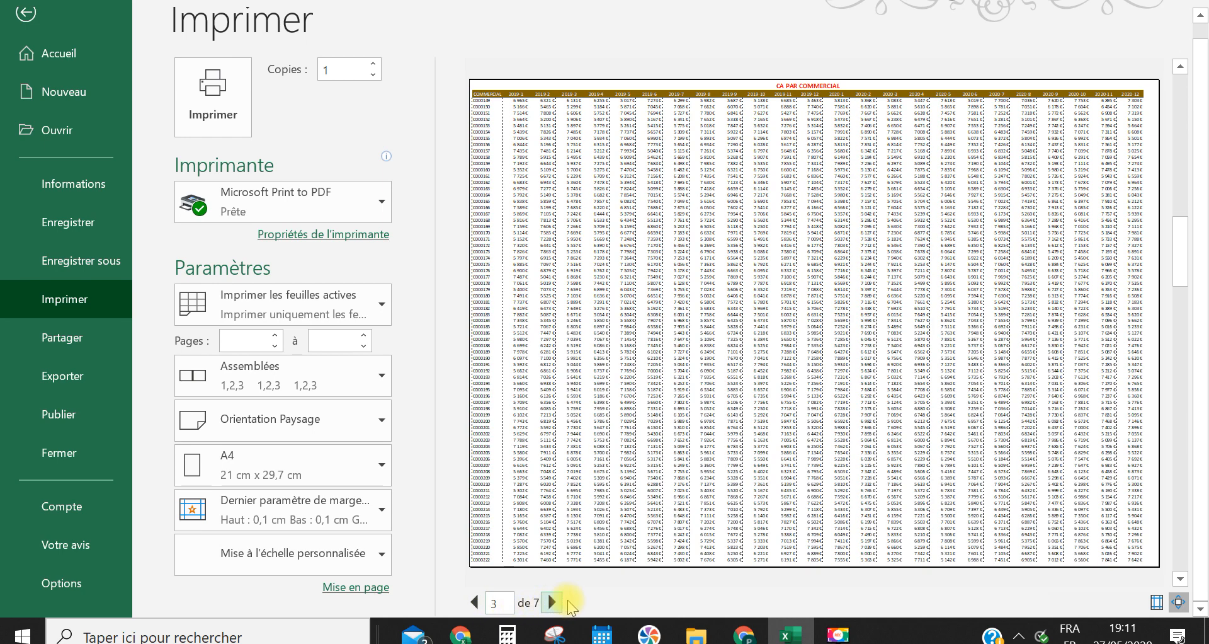
pyautogui.click(558, 602)
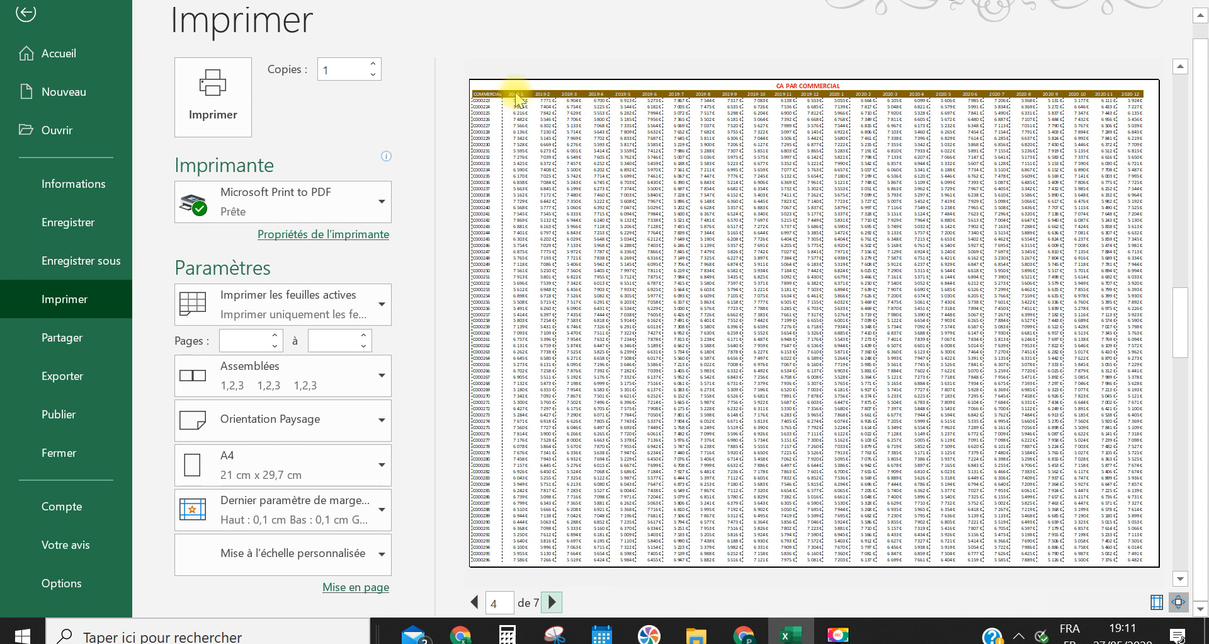
# Inspect page 4 enlarged across its full width in the print preview, and return to the sheet
pyautogui.scroll(1, 575, 145)
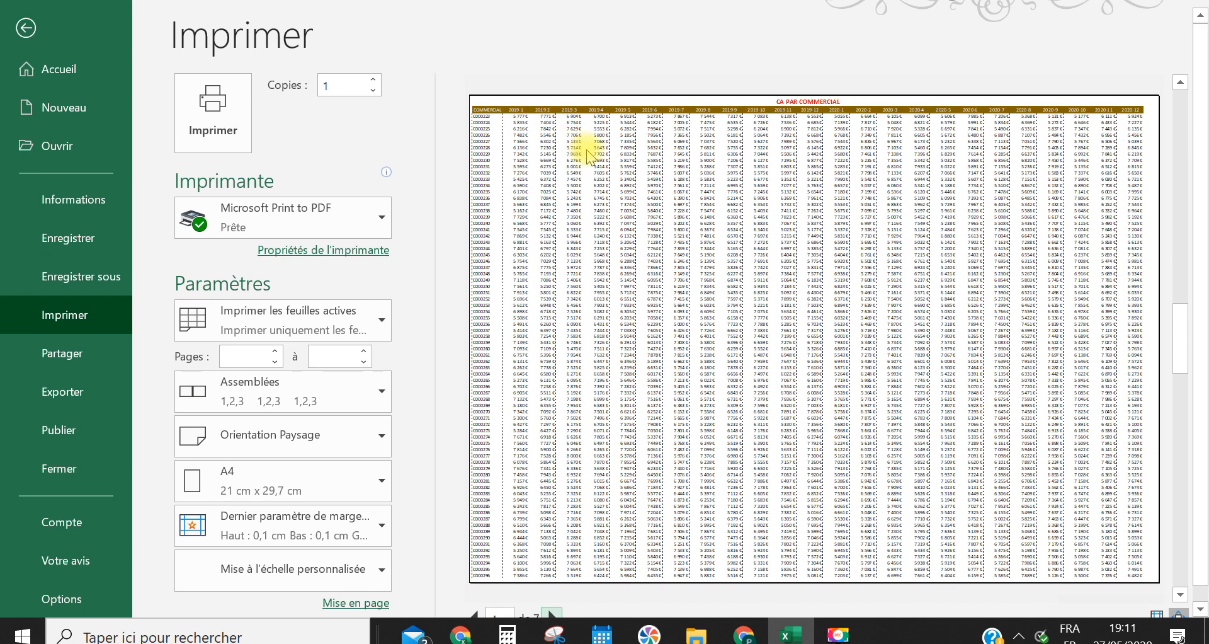
pyautogui.click(589, 156)
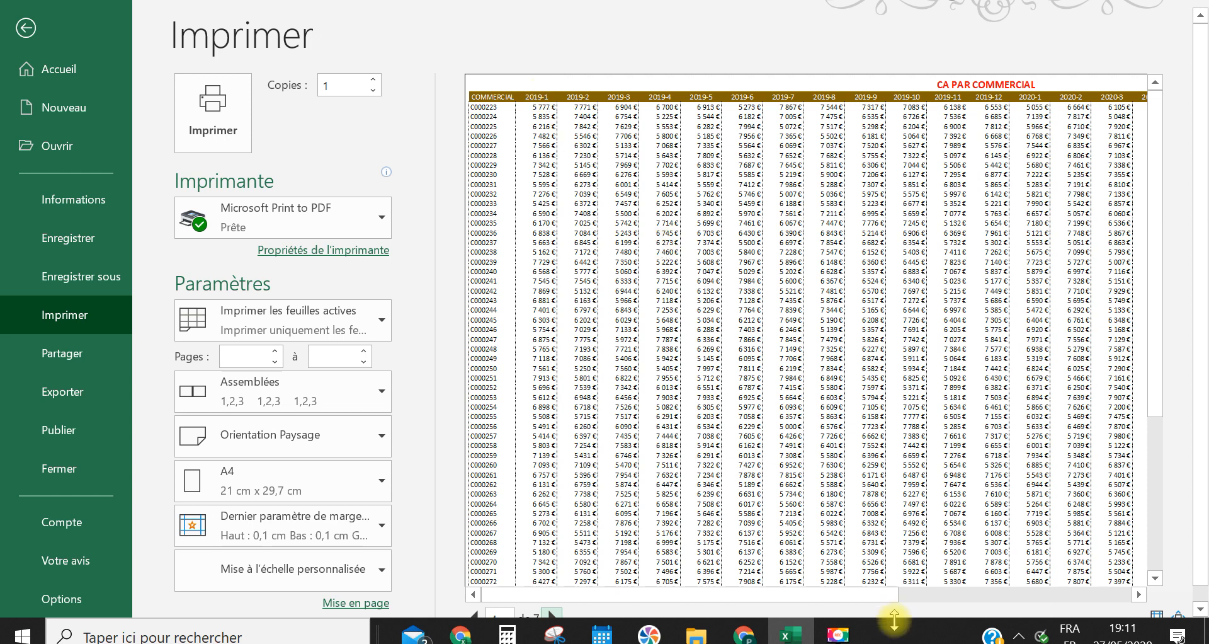
pyautogui.moveTo(858, 594); pyautogui.dragTo(1200, 594)
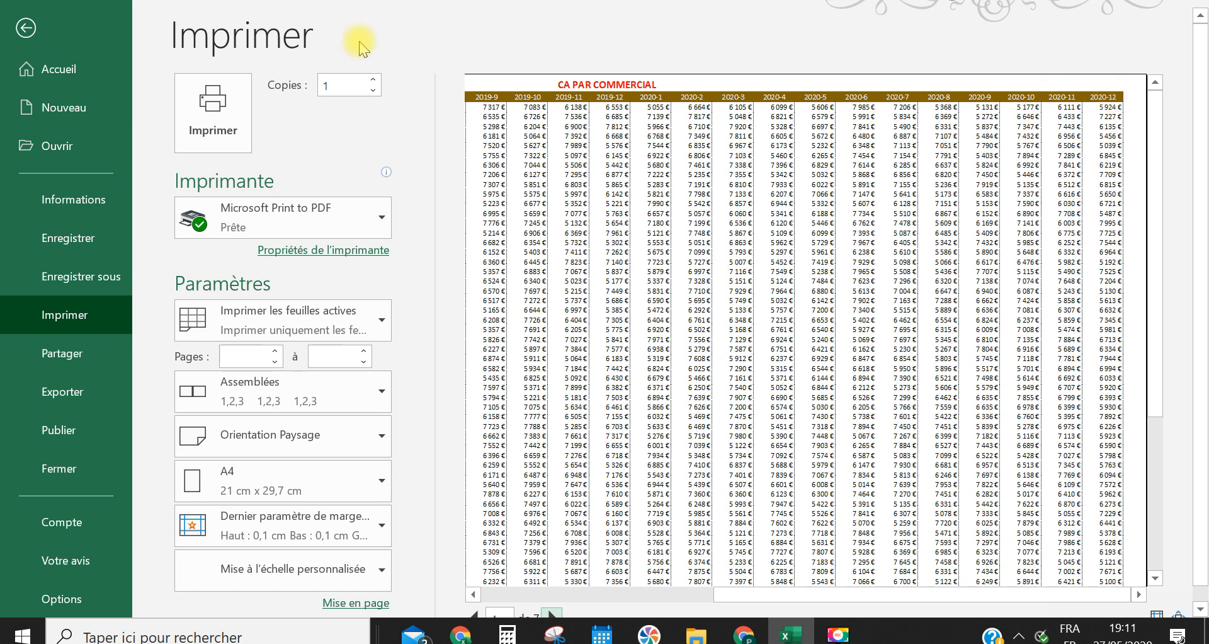
pyautogui.click(29, 26)
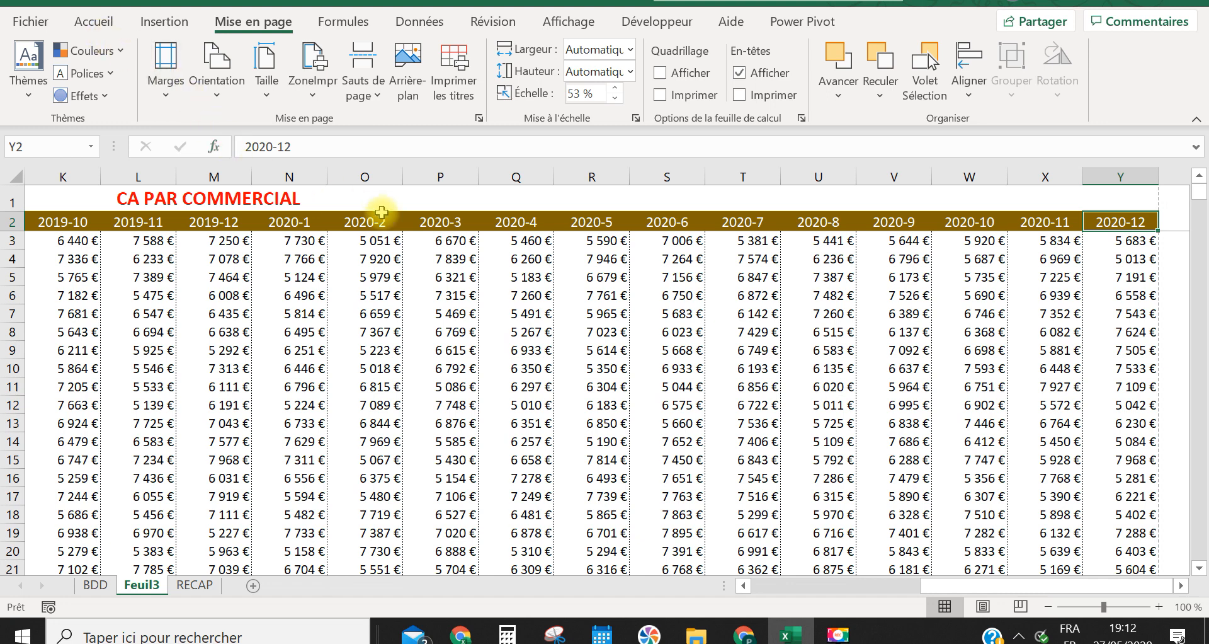
pyautogui.click(1165, 609)
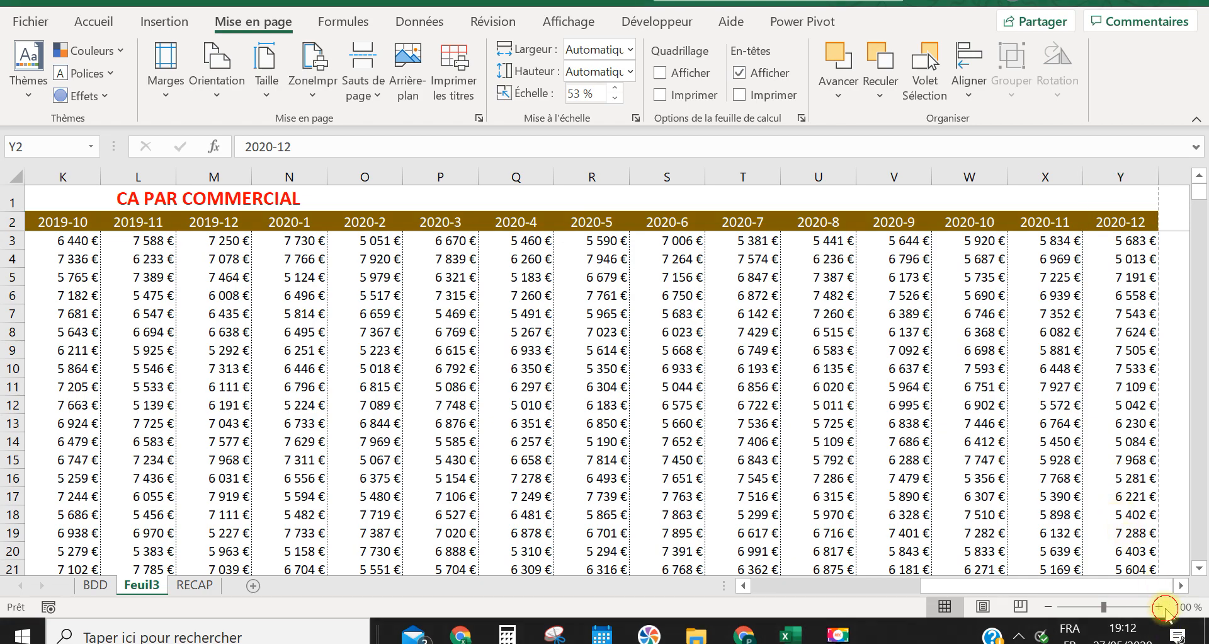